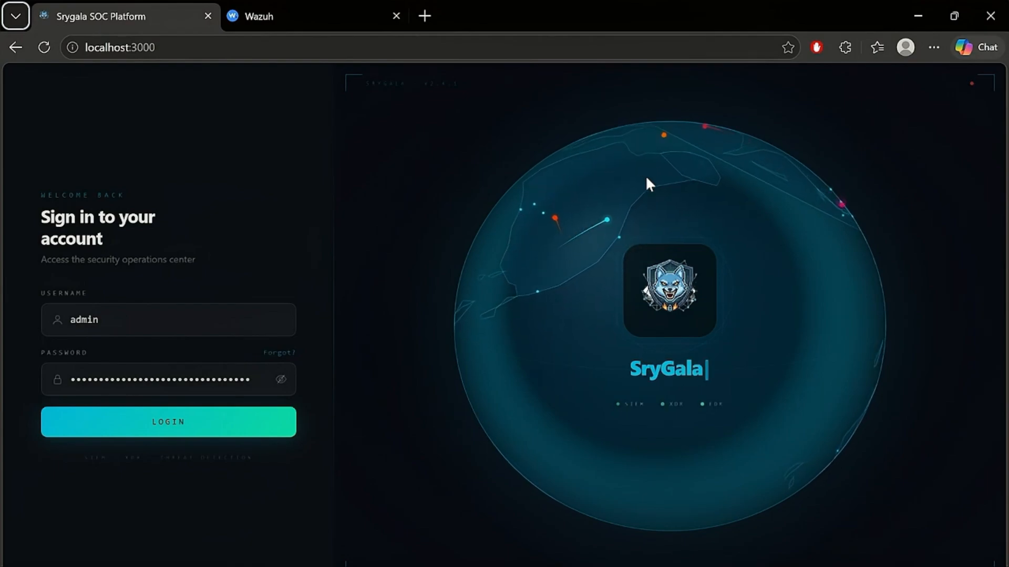
- Sign in to the SryGala SOC platform and open the Discover page in the Wazuh dashboard
left_click(168, 427)
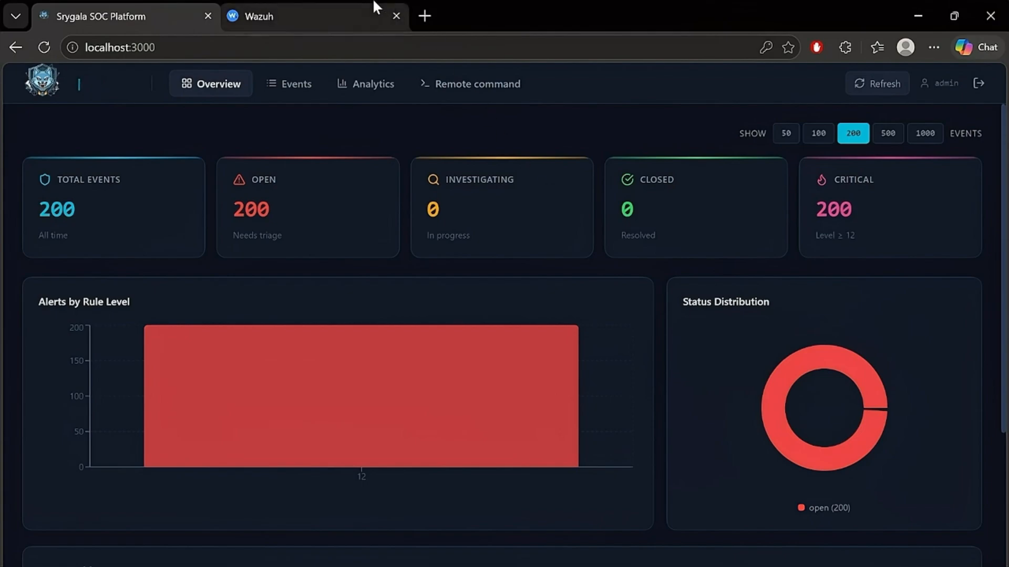
left_click(328, 7)
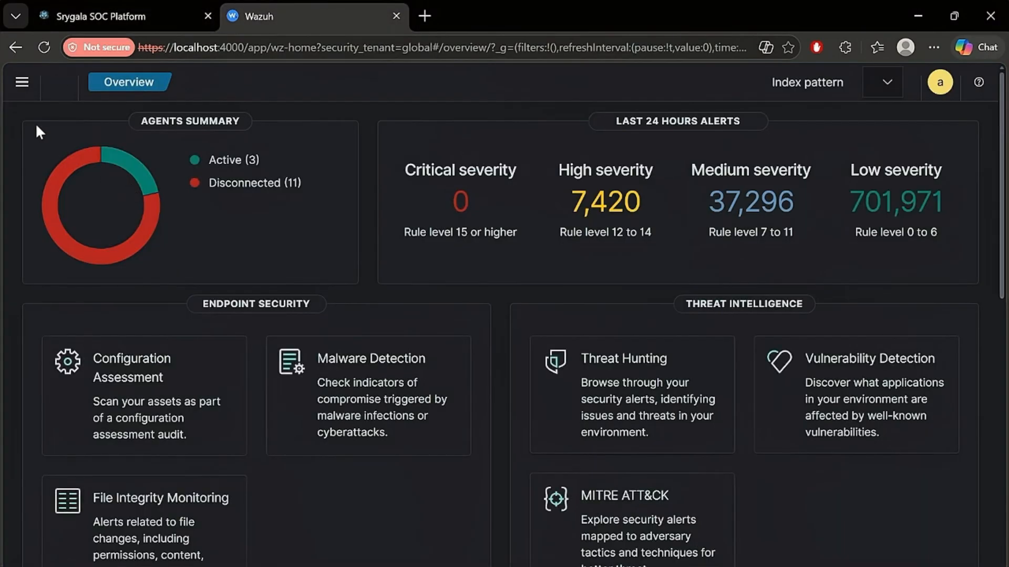
left_click(22, 82)
left_click(72, 216)
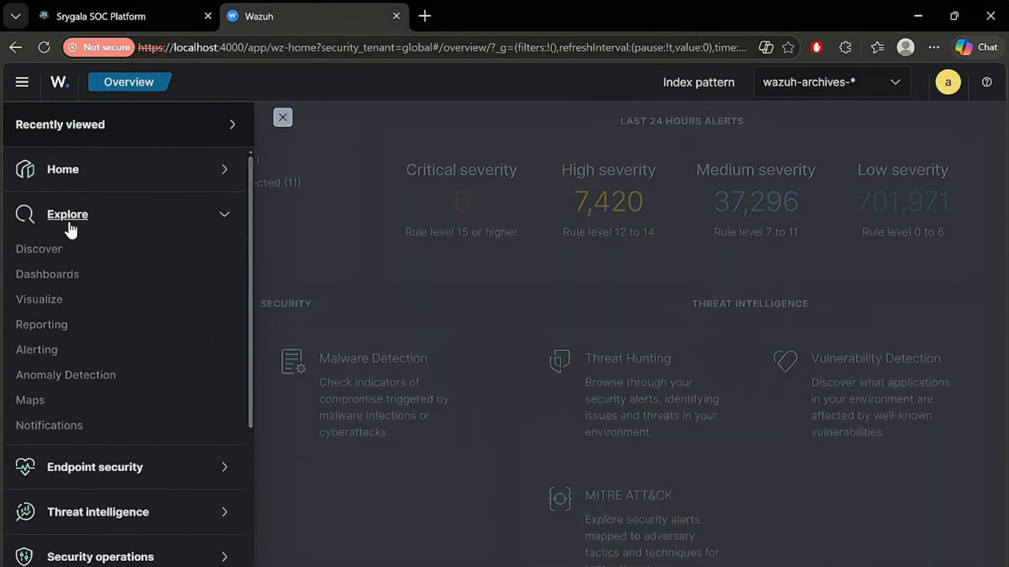
left_click(74, 253)
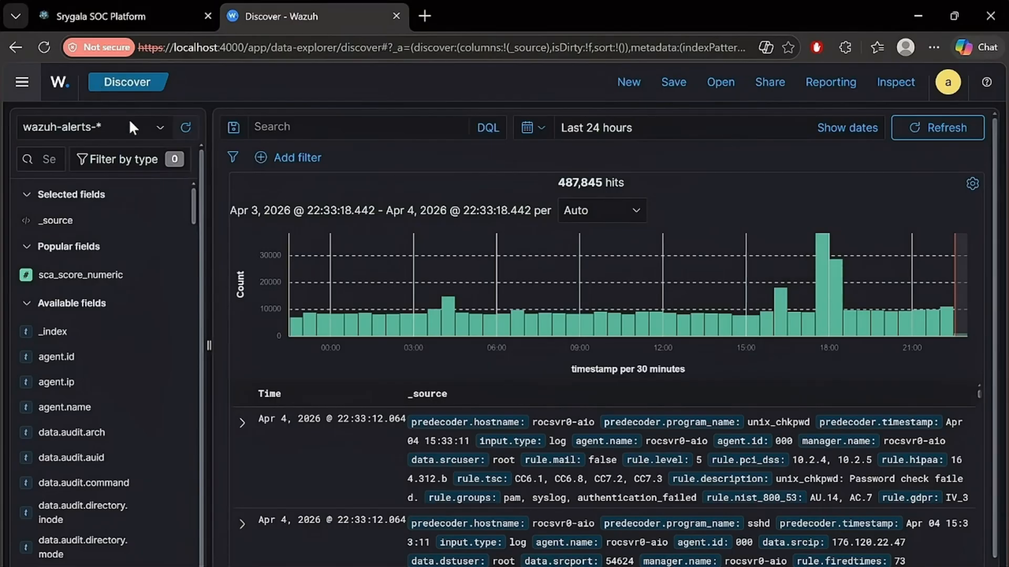
- Switch the index pattern in Discover to wazuh-offense*
left_click(152, 133)
scroll(128, 269, "down", 2)
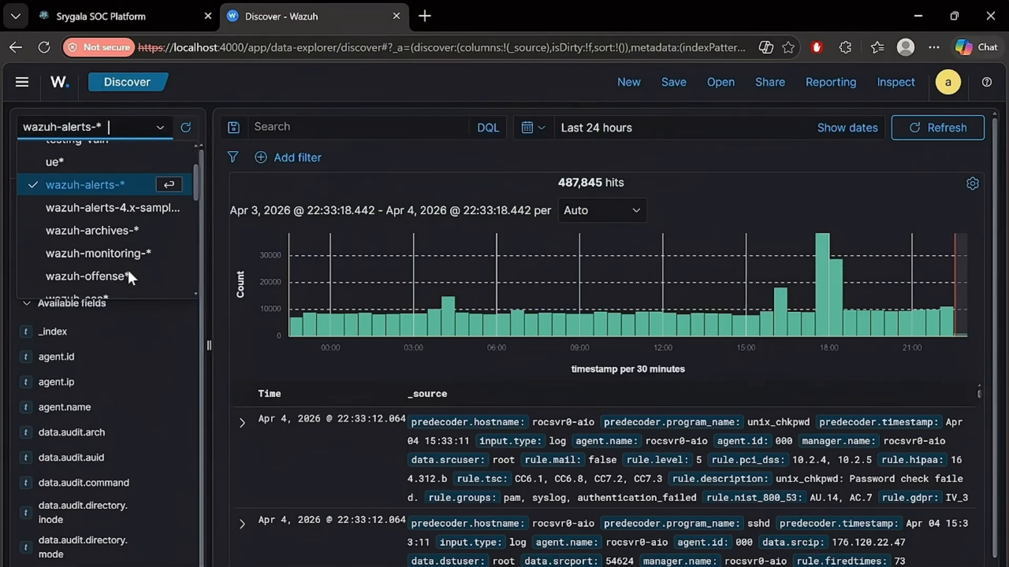
scroll(128, 269, "down", 5)
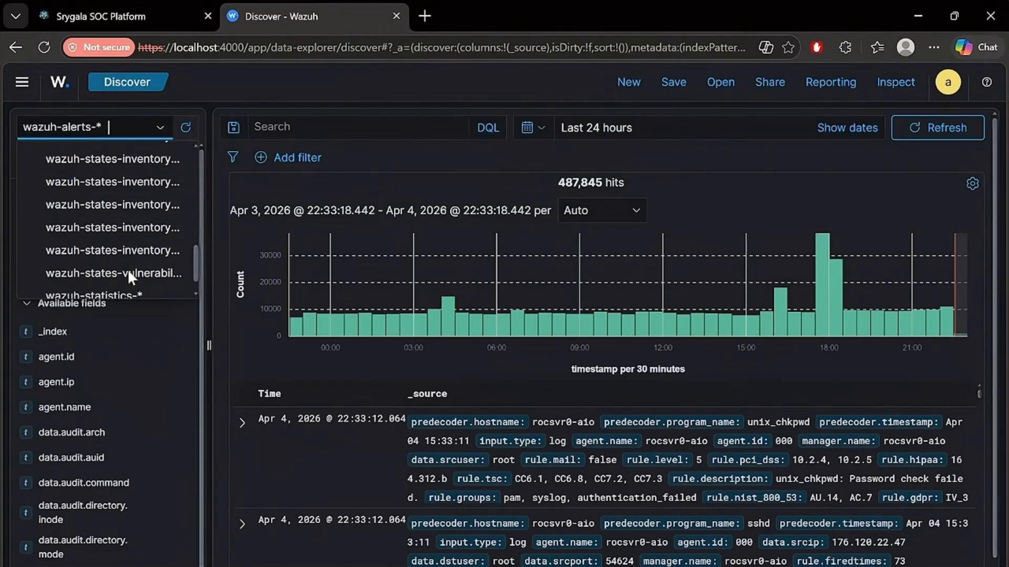
left_click(129, 274)
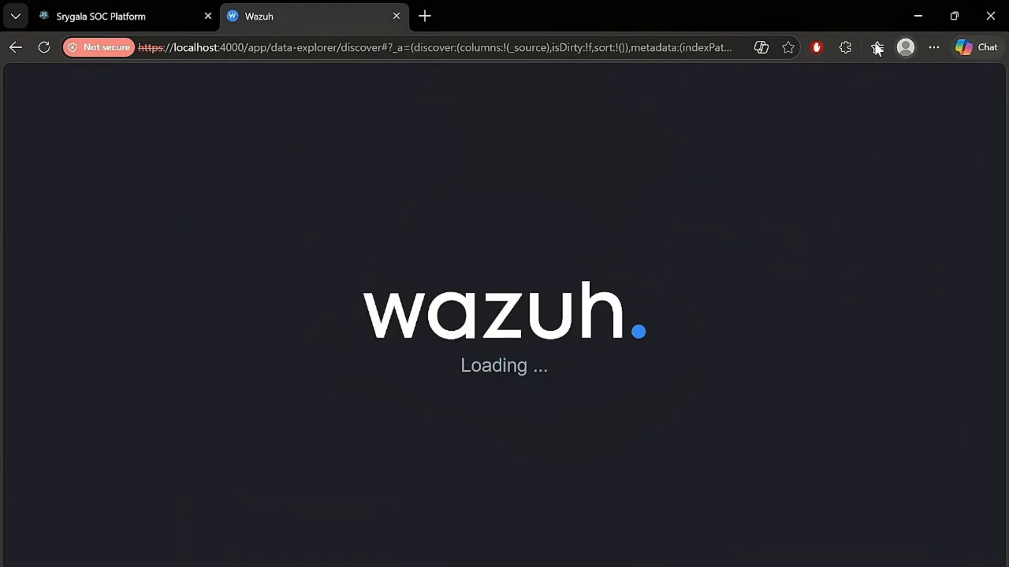
left_click(816, 48)
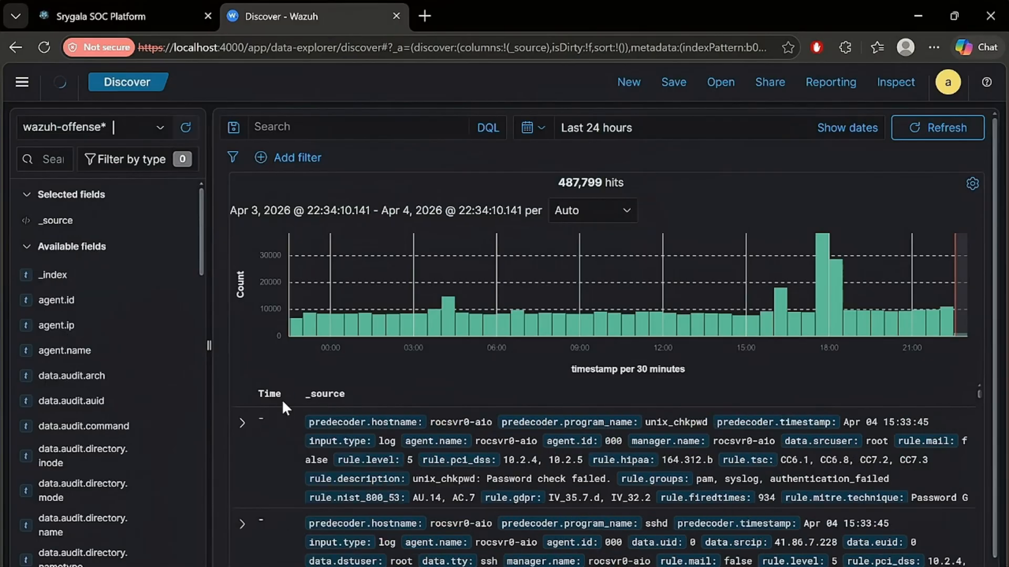
scroll(426, 462, "down", 3)
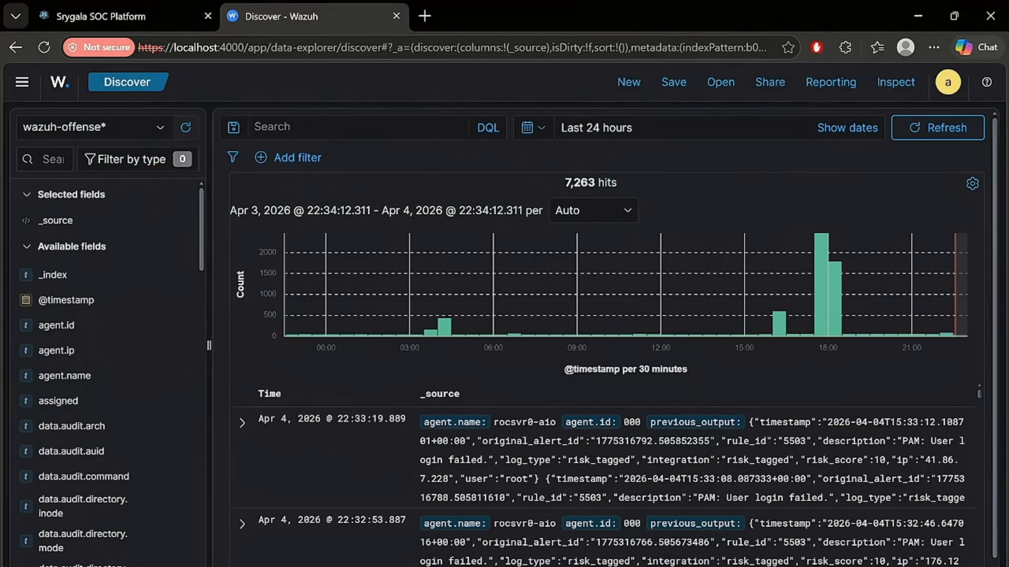
- Expand the newest wazuh-offense document and examine its fields, including note and assigned
left_click(242, 423)
scroll(370, 437, "down", 5)
scroll(370, 437, "up", 5)
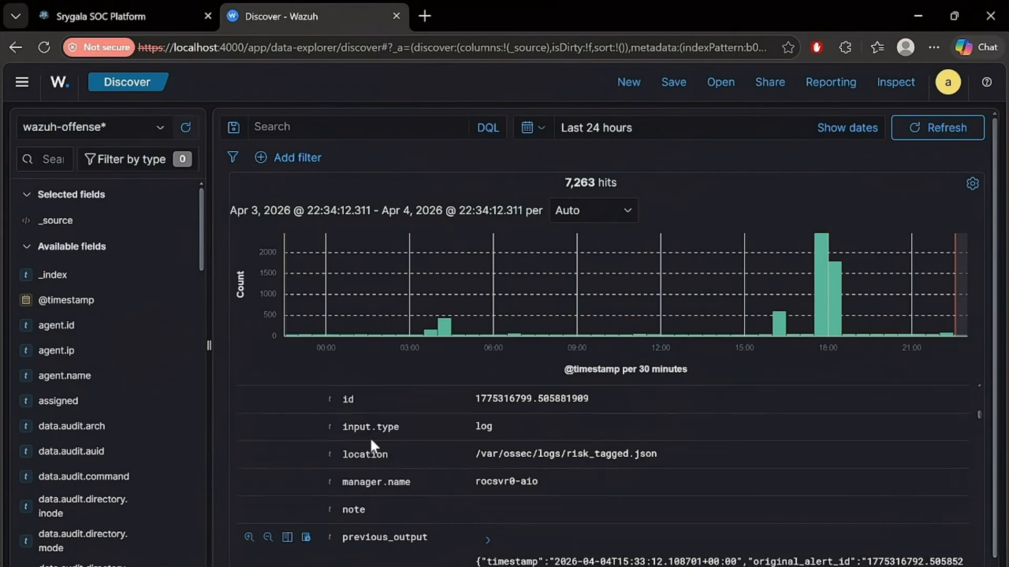
scroll(370, 437, "down", 1)
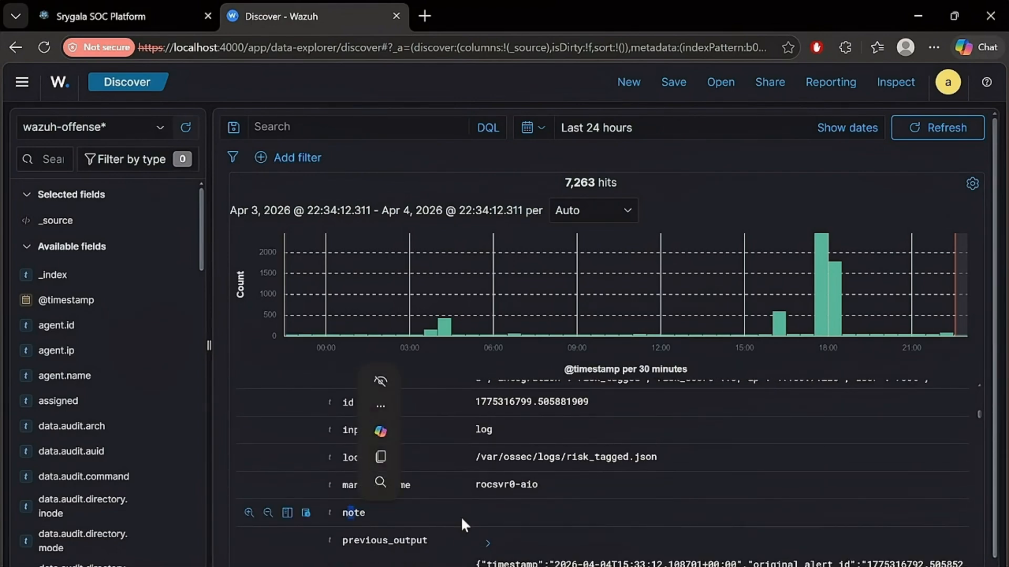
scroll(488, 500, "up", 5)
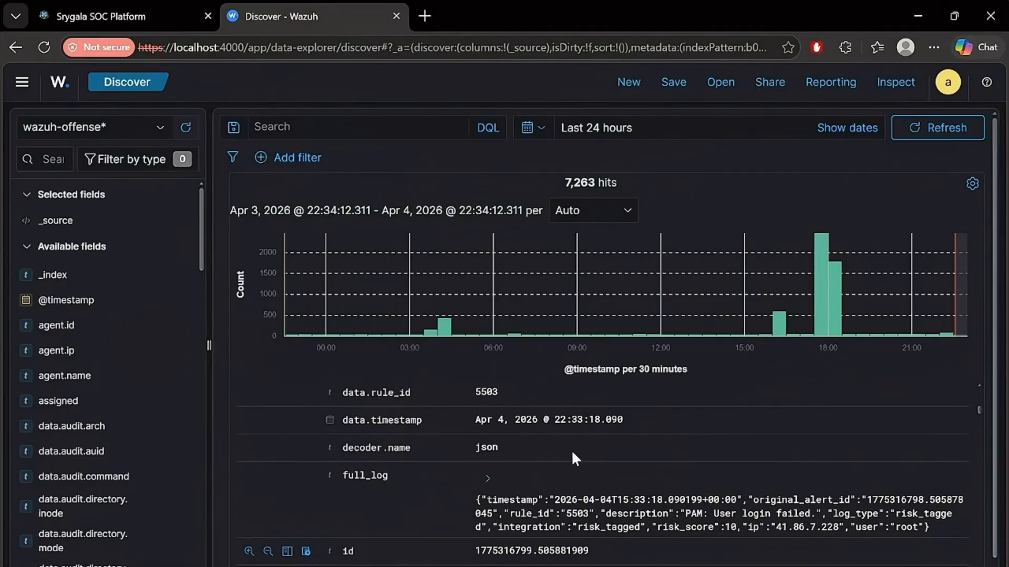
scroll(572, 449, "down", 8)
scroll(571, 450, "up", 1)
scroll(509, 469, "up", 2)
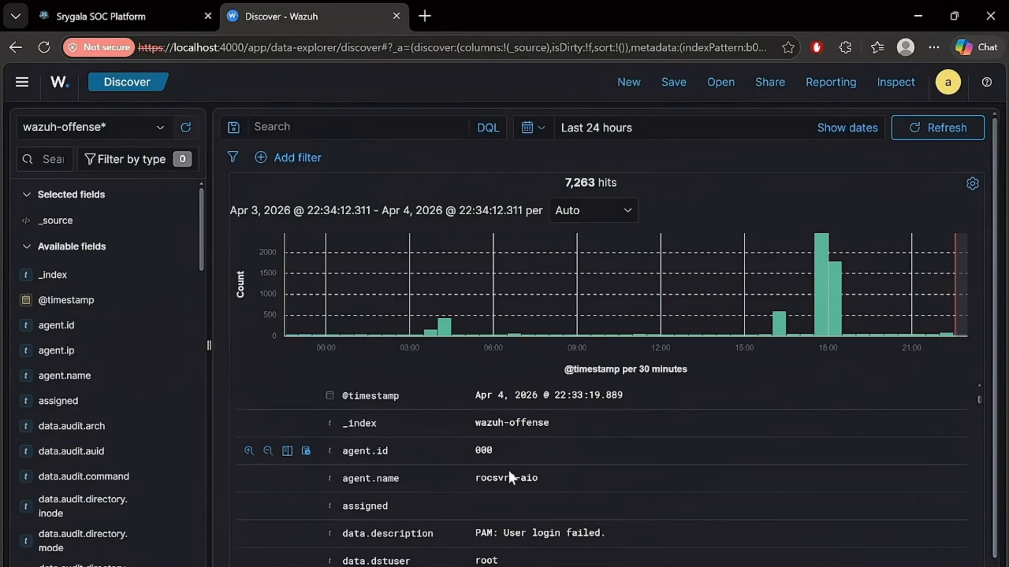
double_click(367, 505)
scroll(367, 500, "up", 5)
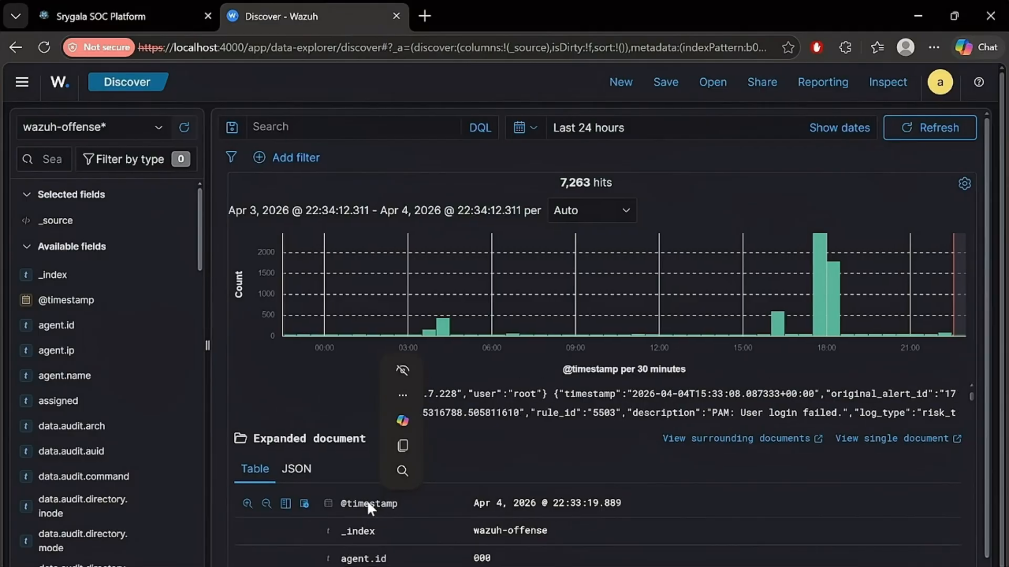
scroll(367, 500, "down", 3)
- Switch to the SryGala SOC Platform and open the investigation details of the newest alert in Events
left_click(138, 7)
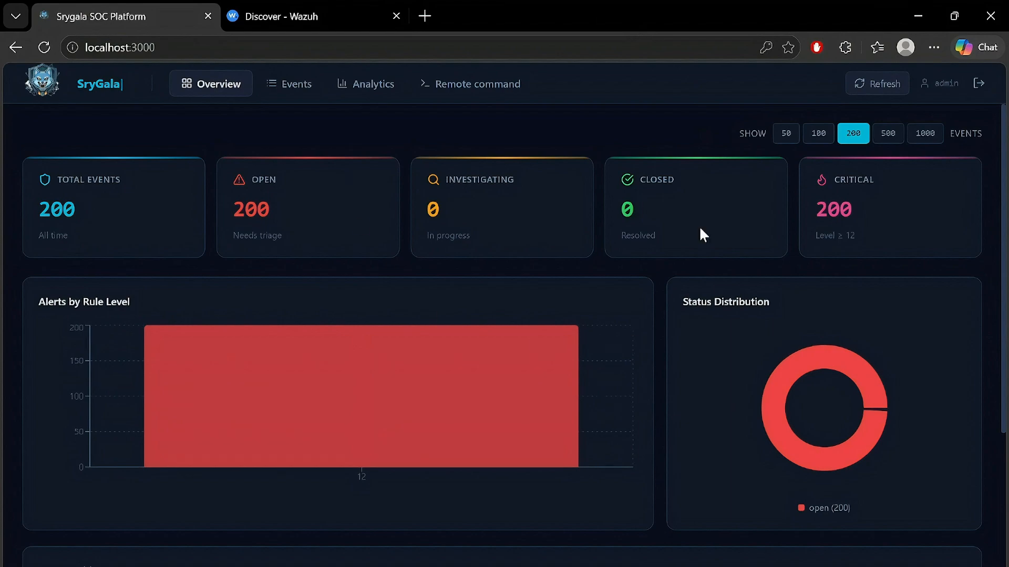
left_click(288, 95)
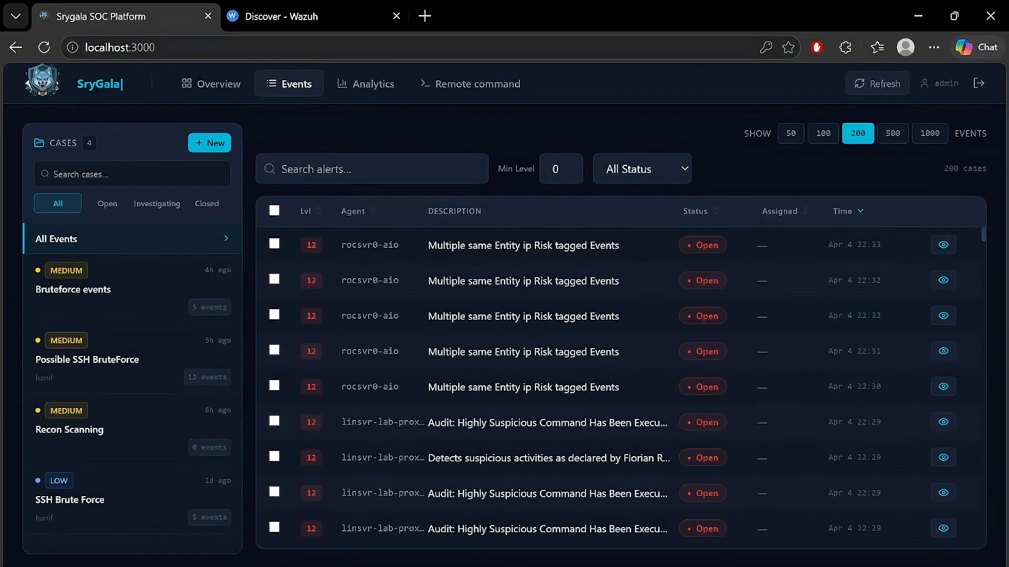
left_click(943, 245)
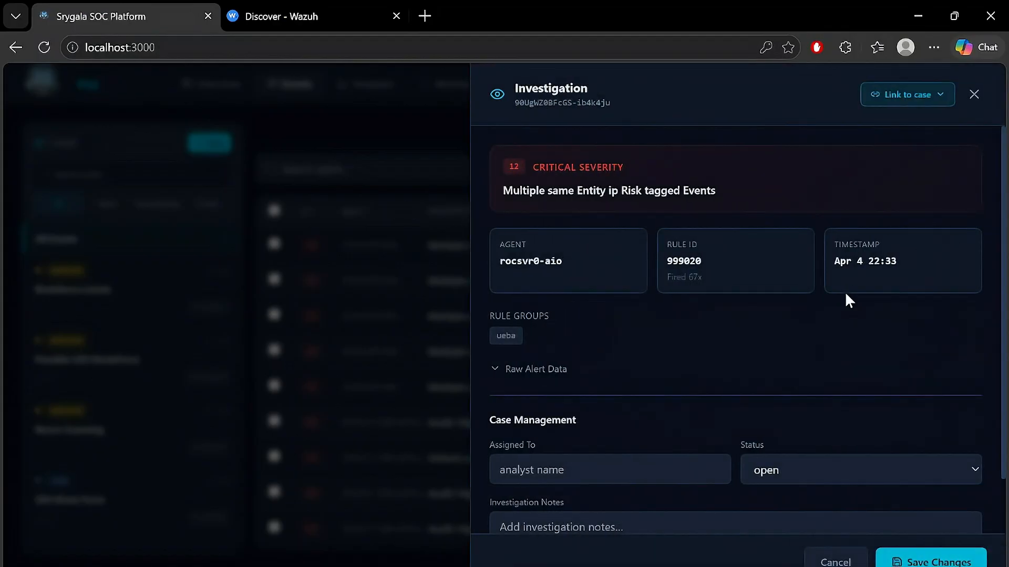
- Try setting the alert's status to investigating
left_click(791, 461)
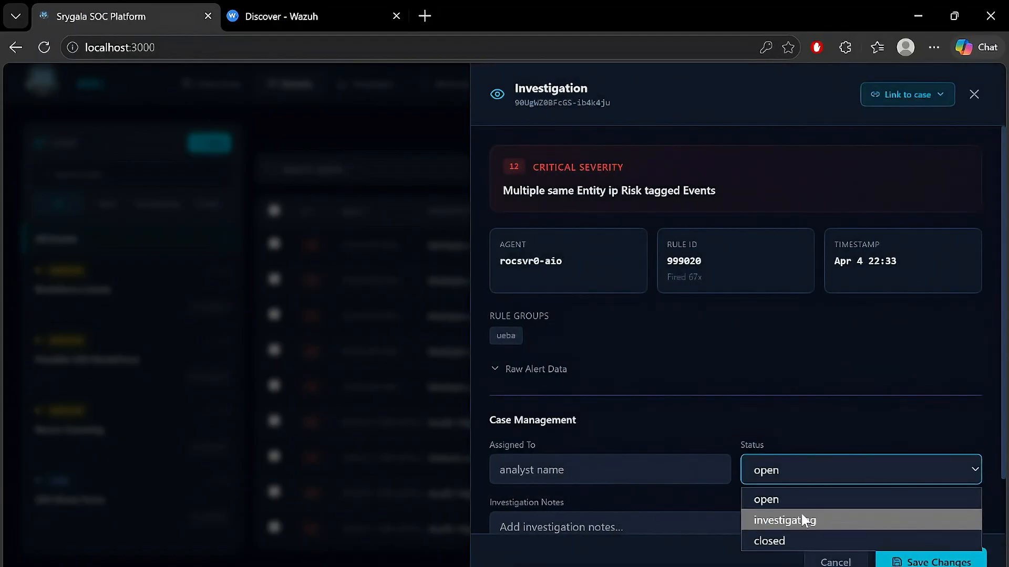
left_click(788, 518)
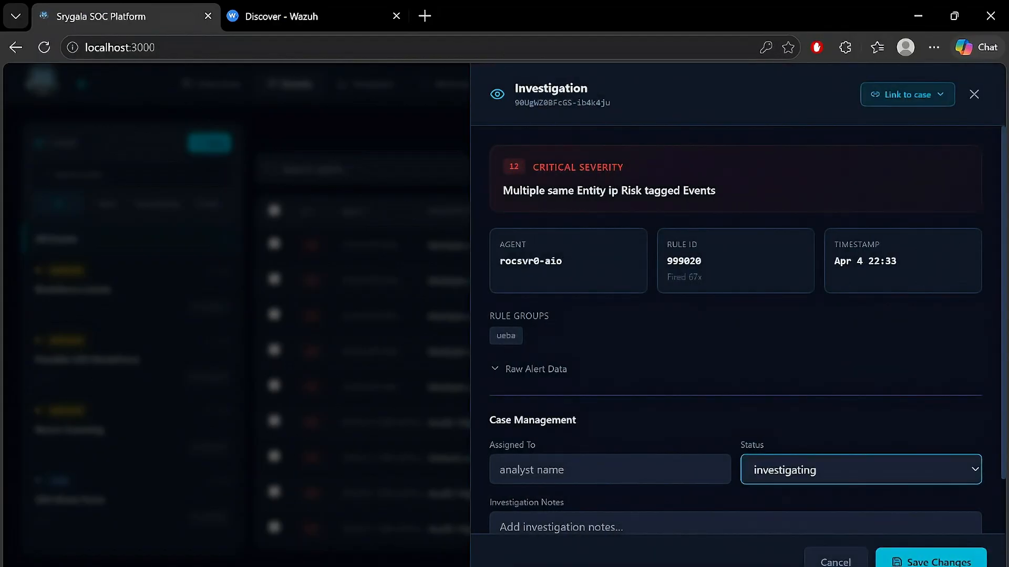
- Examine the data and rule sections of the alert's raw JSON, and close the investigation without saving
scroll(683, 377, "down", 1)
left_click(544, 353)
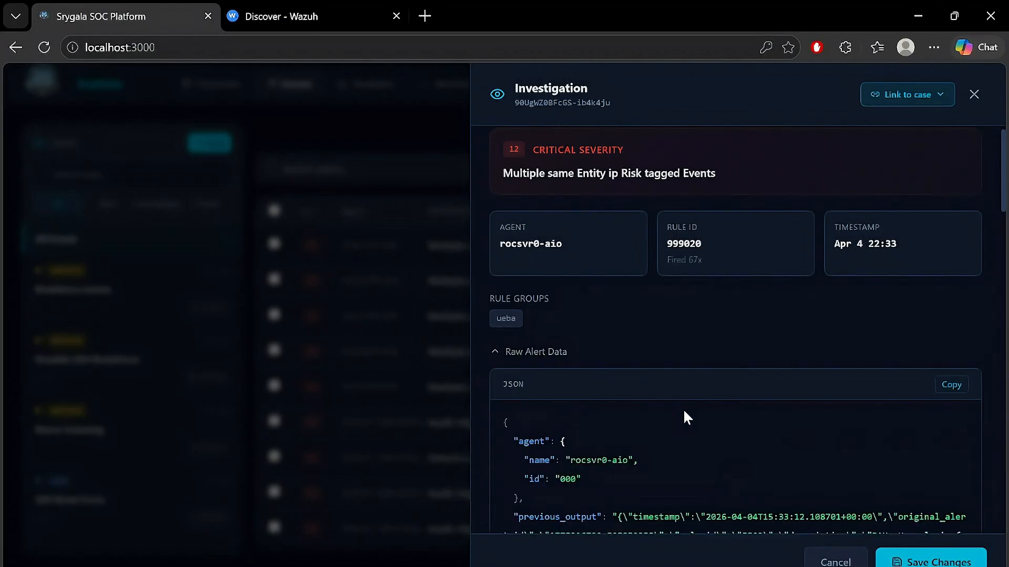
scroll(684, 411, "down", 15)
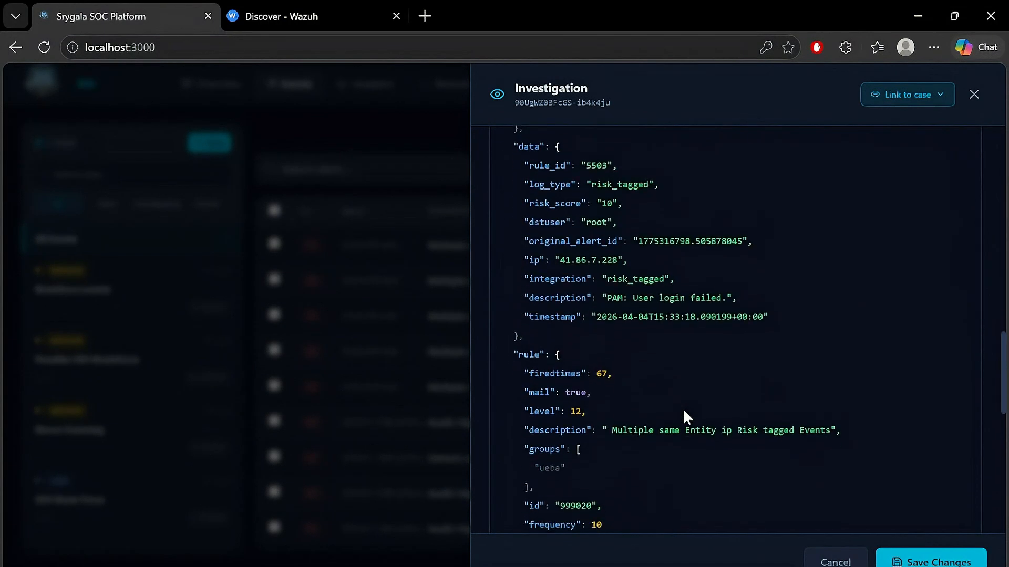
scroll(684, 418, "down", 1)
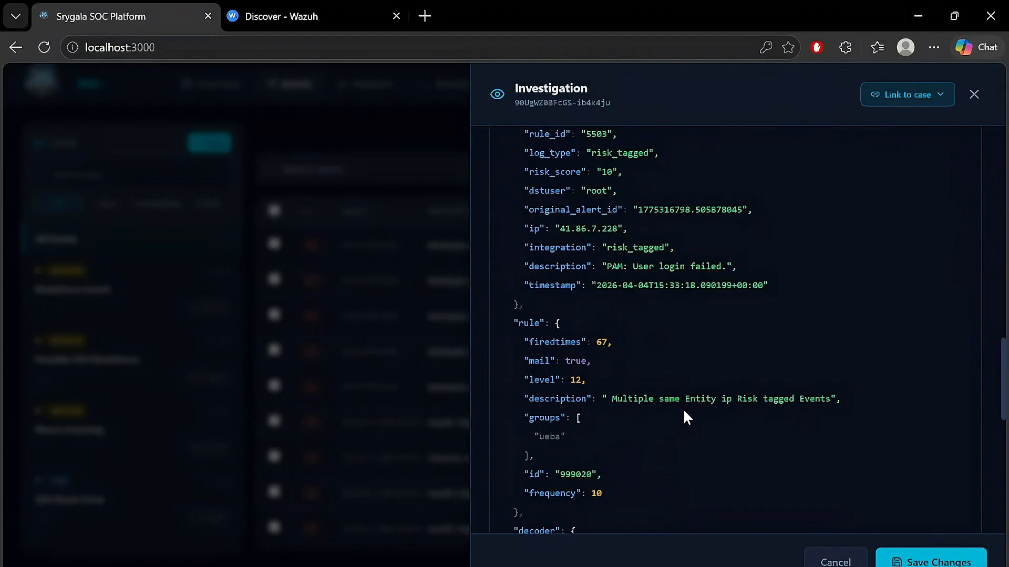
scroll(685, 413, "up", 1)
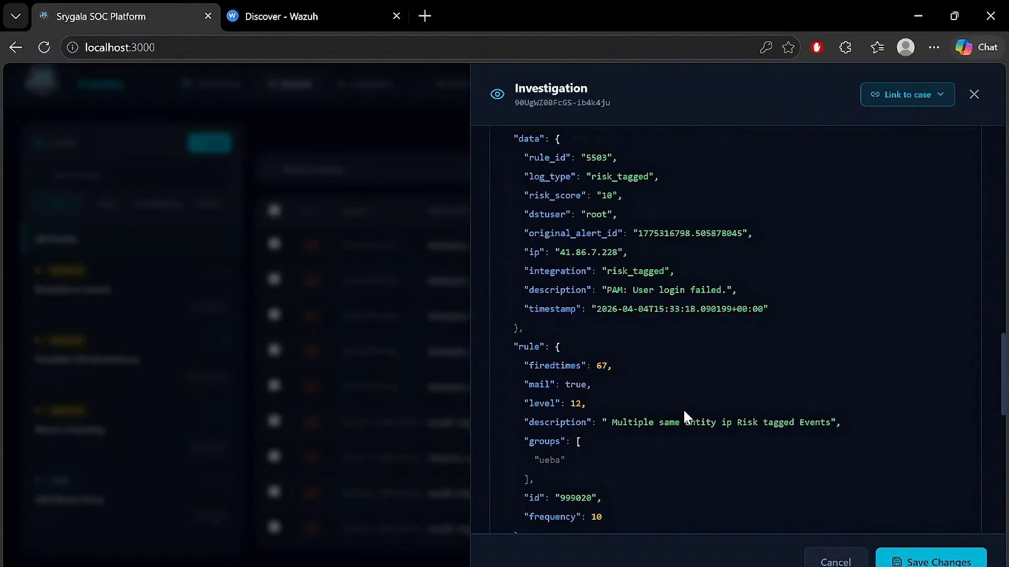
scroll(683, 409, "down", 1)
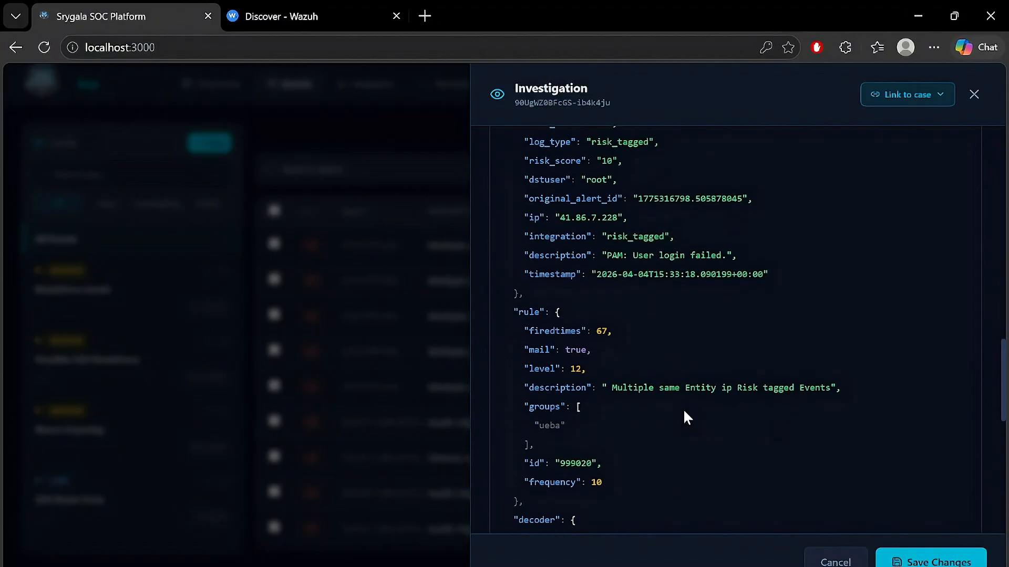
left_click(973, 95)
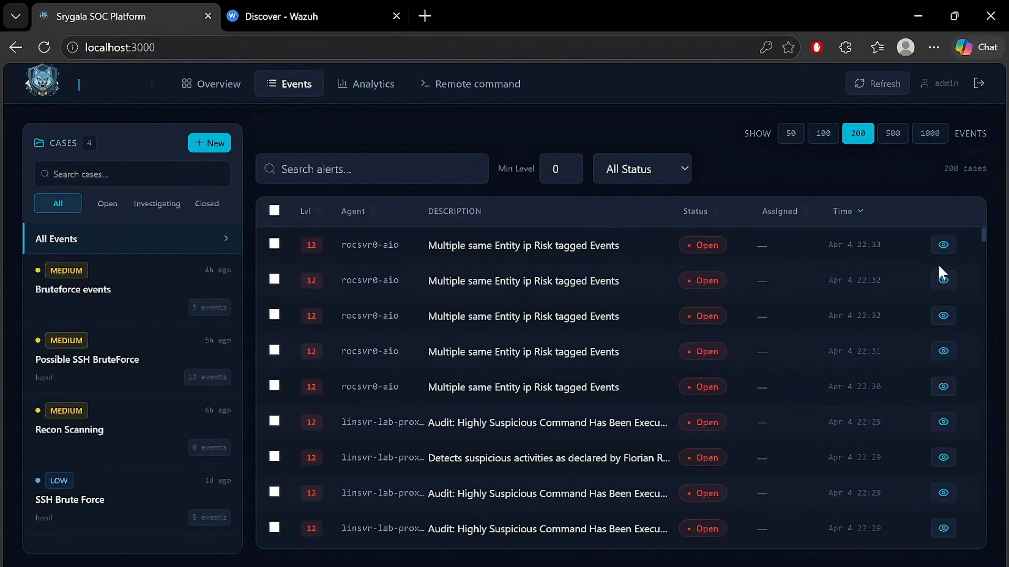
- Assign the newest alert to the analyst by name, enter "-" as the investigation note, and save the changes
left_click(943, 247)
scroll(714, 368, "down", 3)
scroll(710, 389, "up", 1)
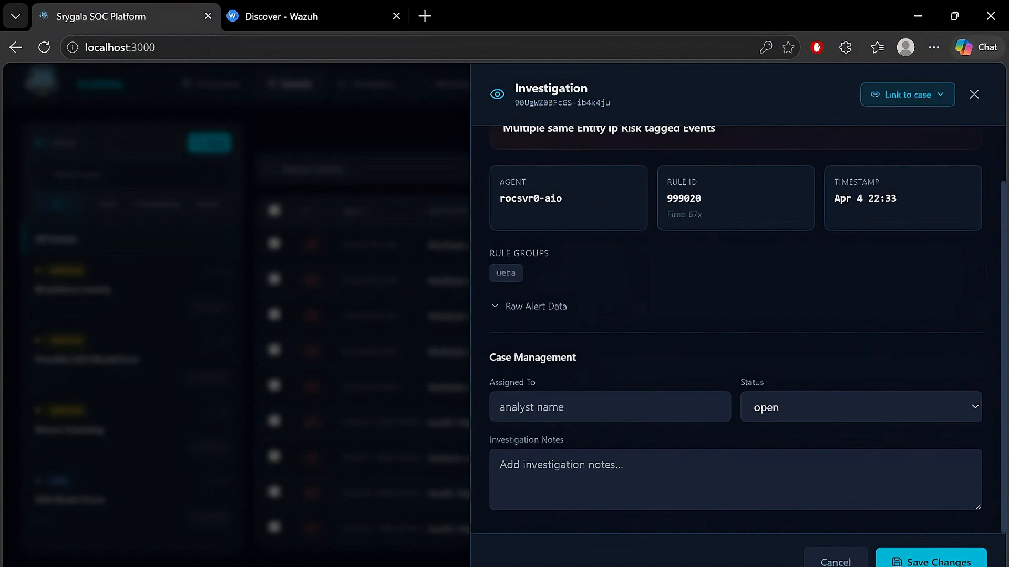
left_click(710, 402)
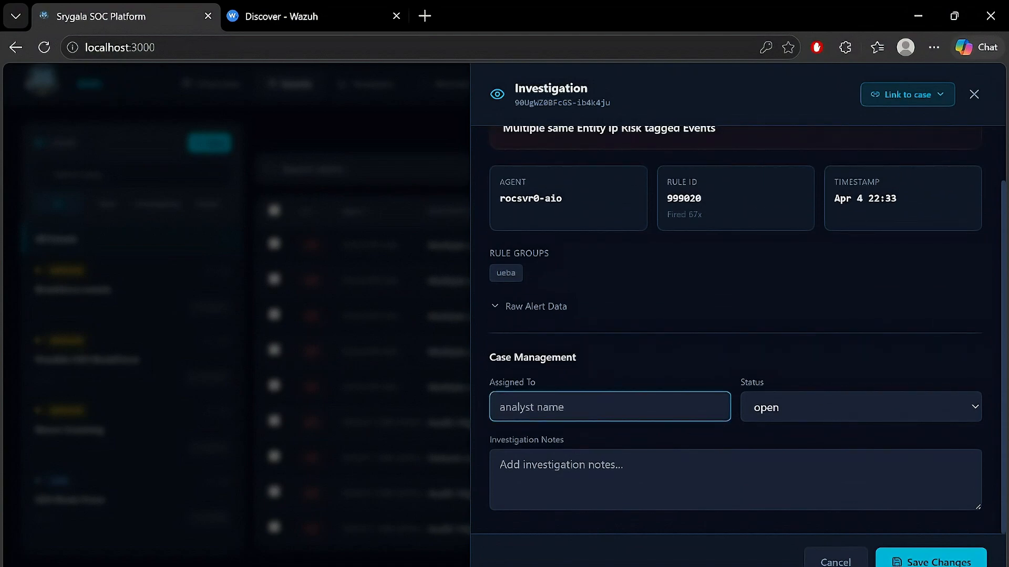
type("hanif")
left_click(757, 471)
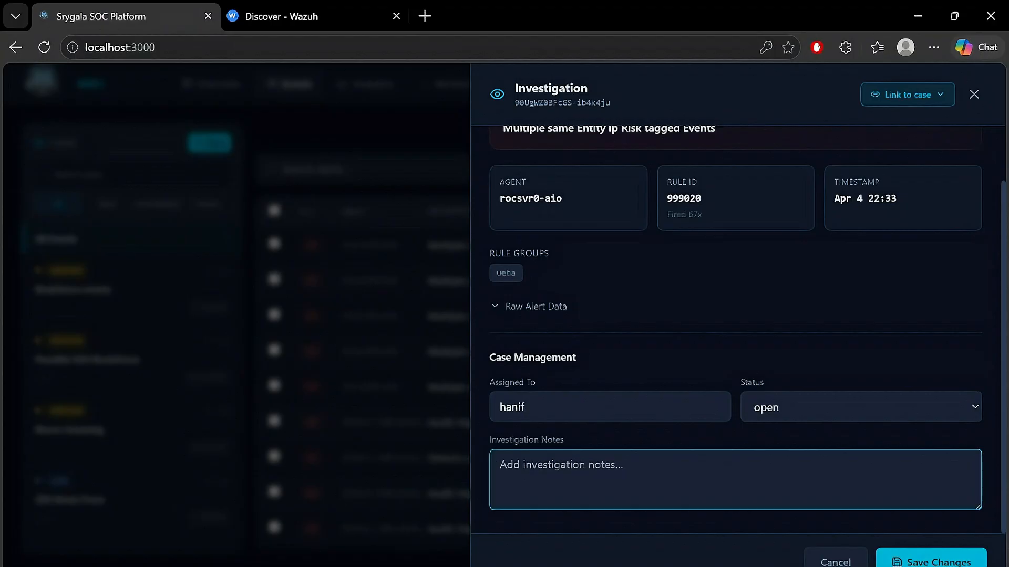
type("-")
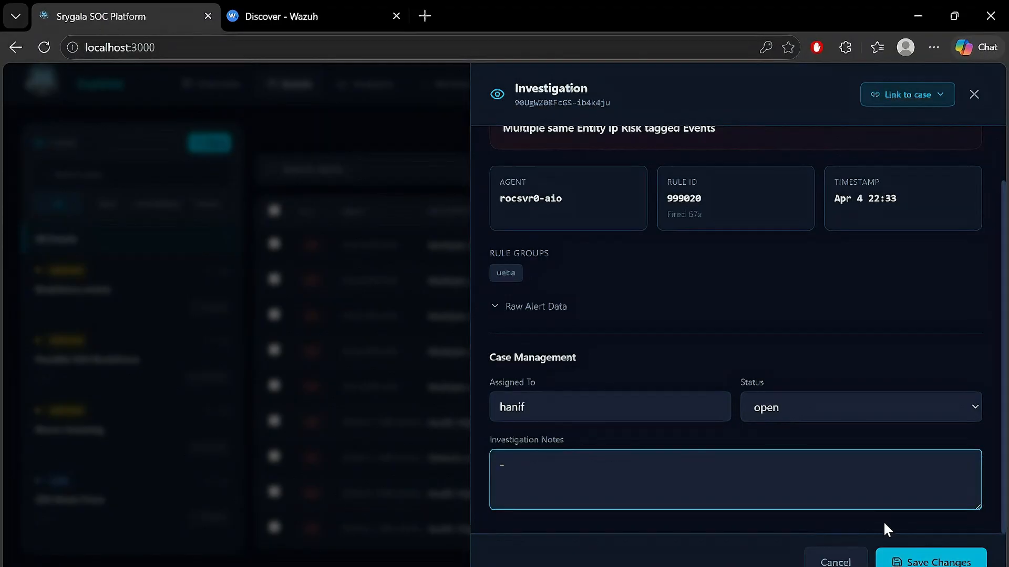
left_click(927, 552)
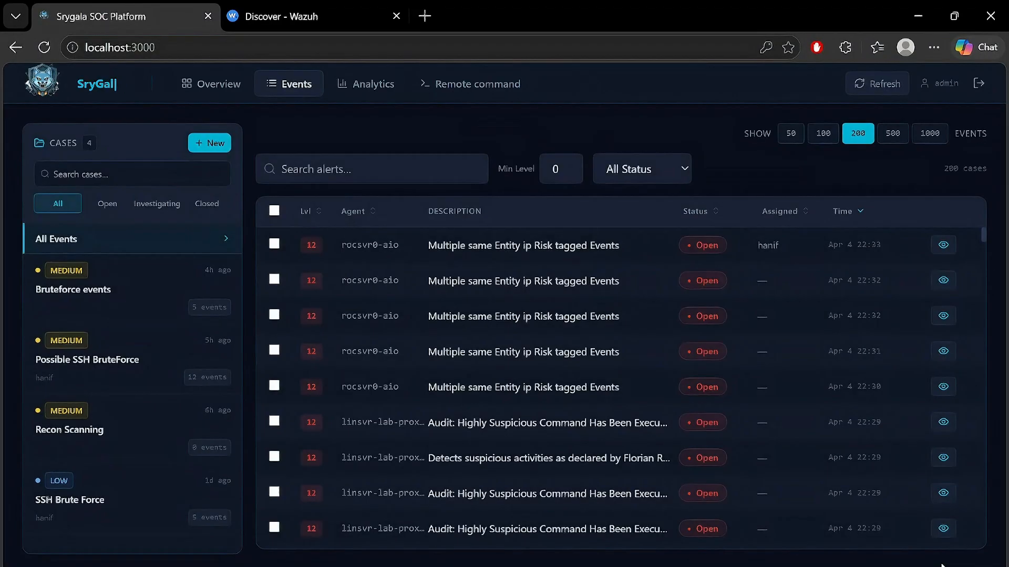
- Set the newest alert's status to investigating and save the change
left_click(944, 246)
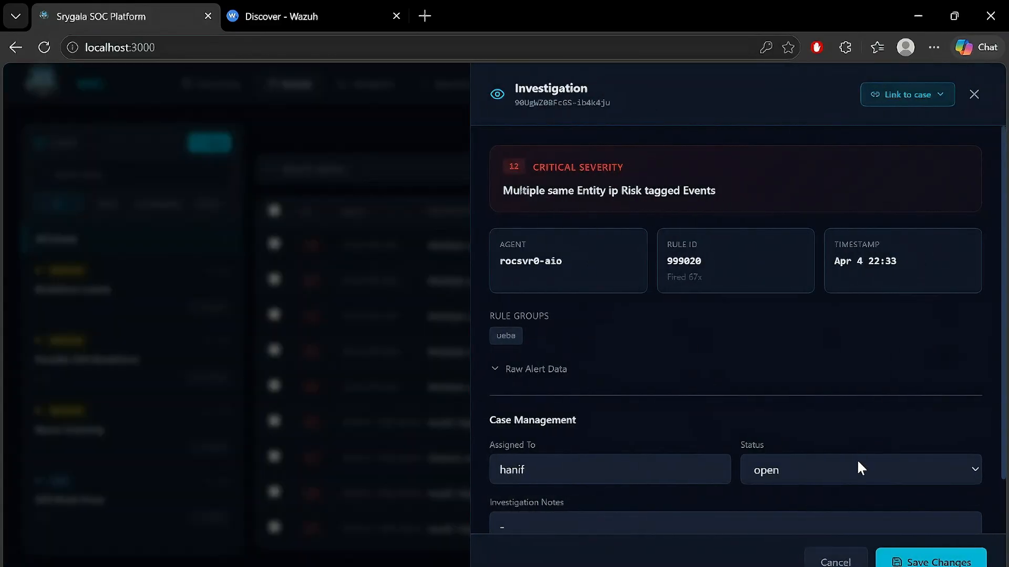
left_click(860, 469)
left_click(859, 520)
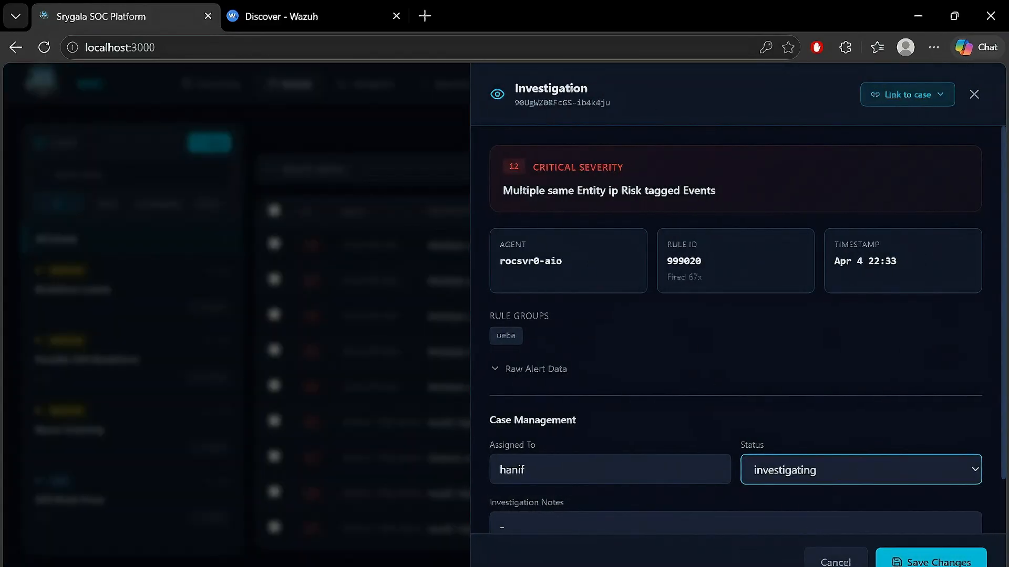
left_click(966, 561)
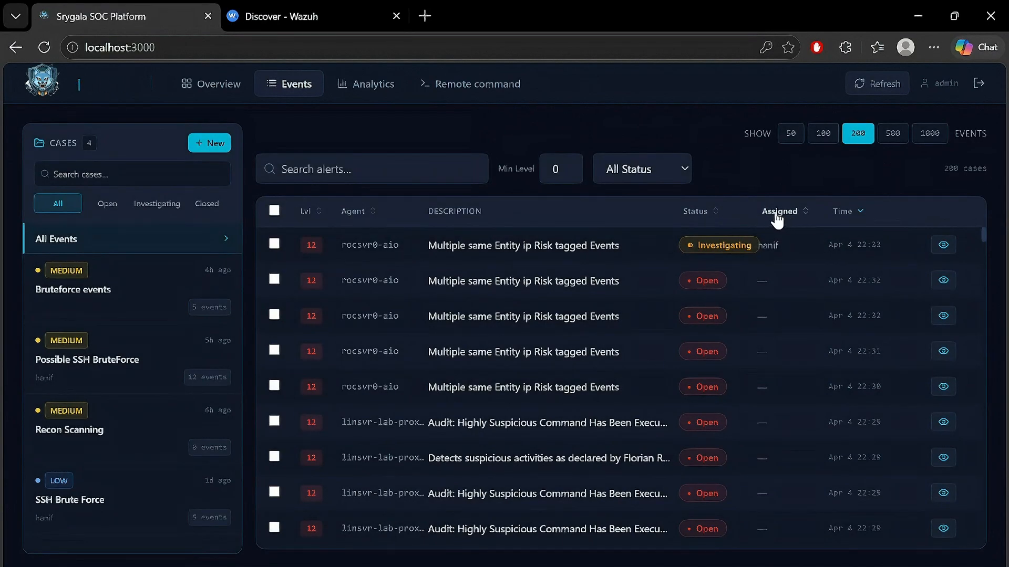
left_click_drag(698, 246, 745, 247)
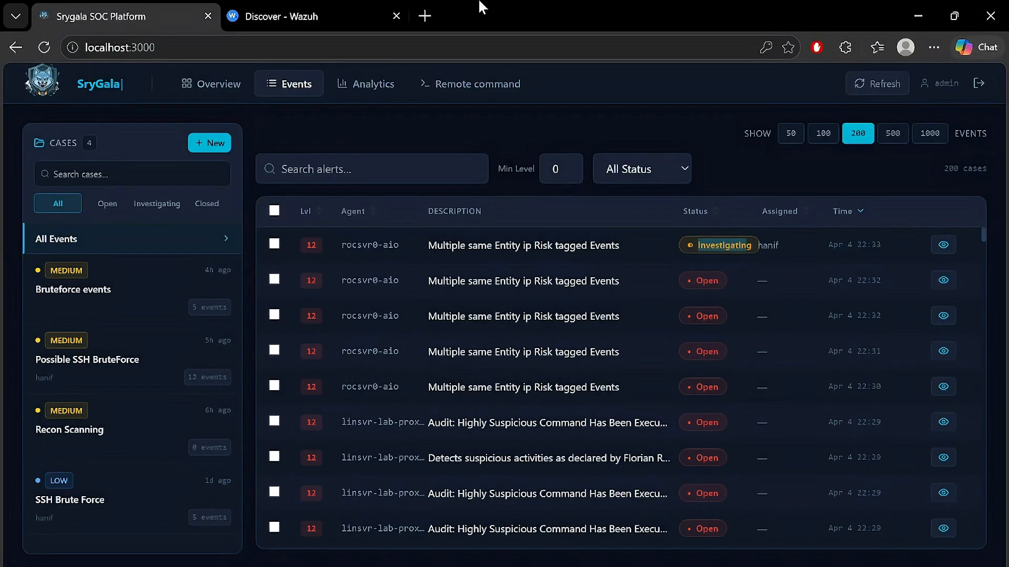
- Start a new case titled "Suspicious Event on the sanme endpoint"
left_click(210, 140)
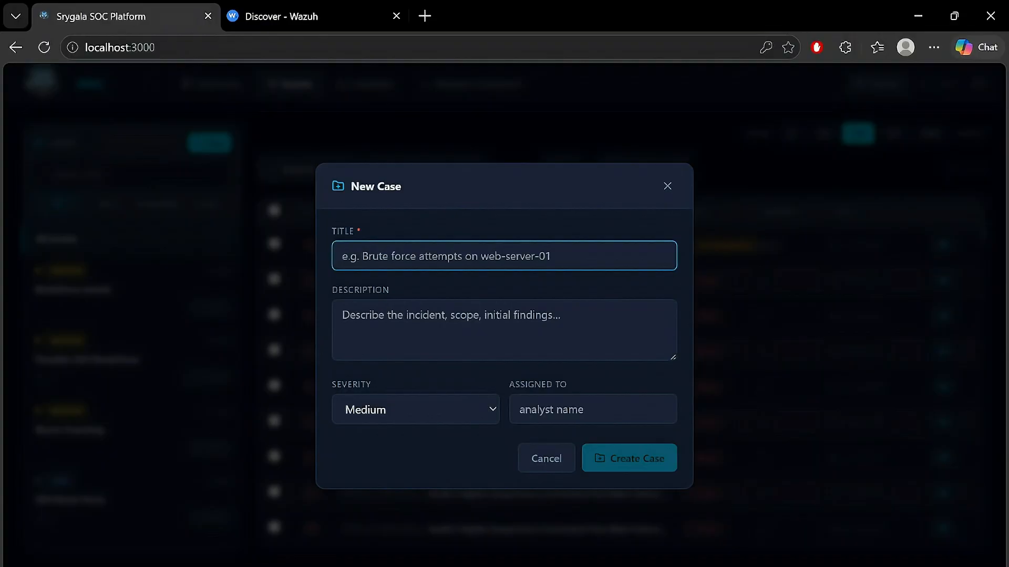
key("Caps_Lock")
type("S")
key("Caps_Lock")
type("uspicious")
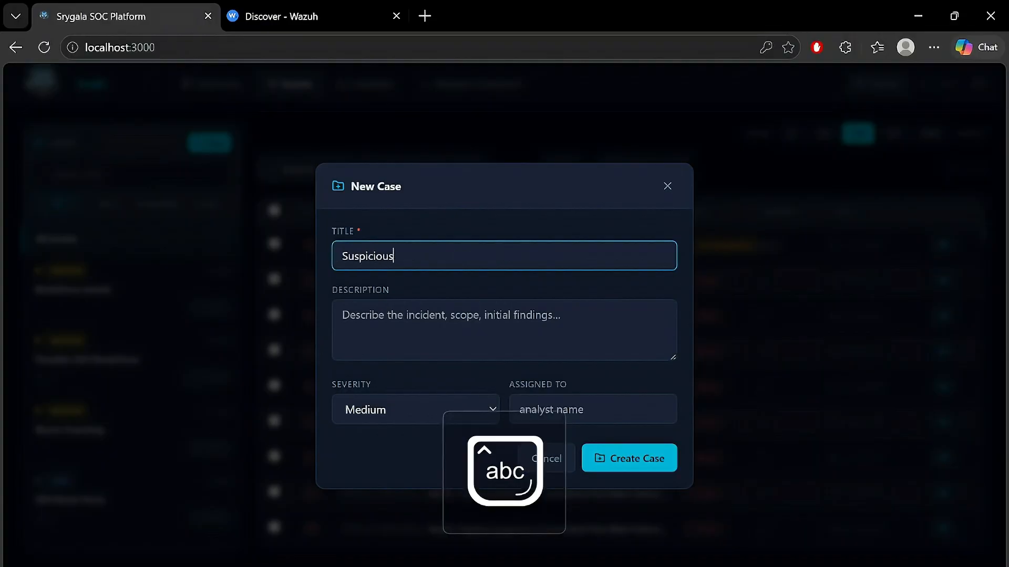
key("Caps_Lock")
type("E")
key("Caps_Lock")
type("vent on the sanme ")
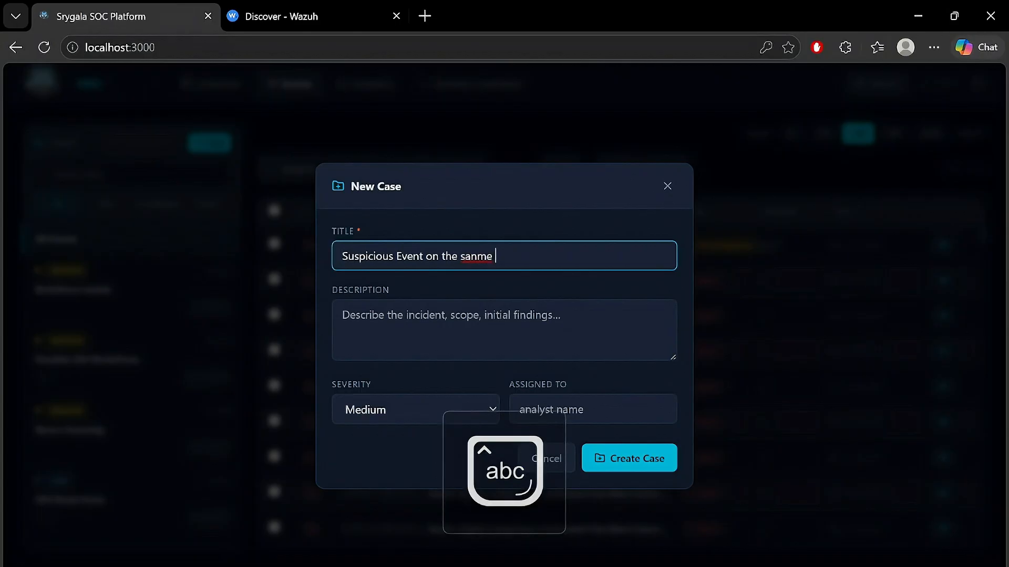
type("endpoint")
key("Tab")
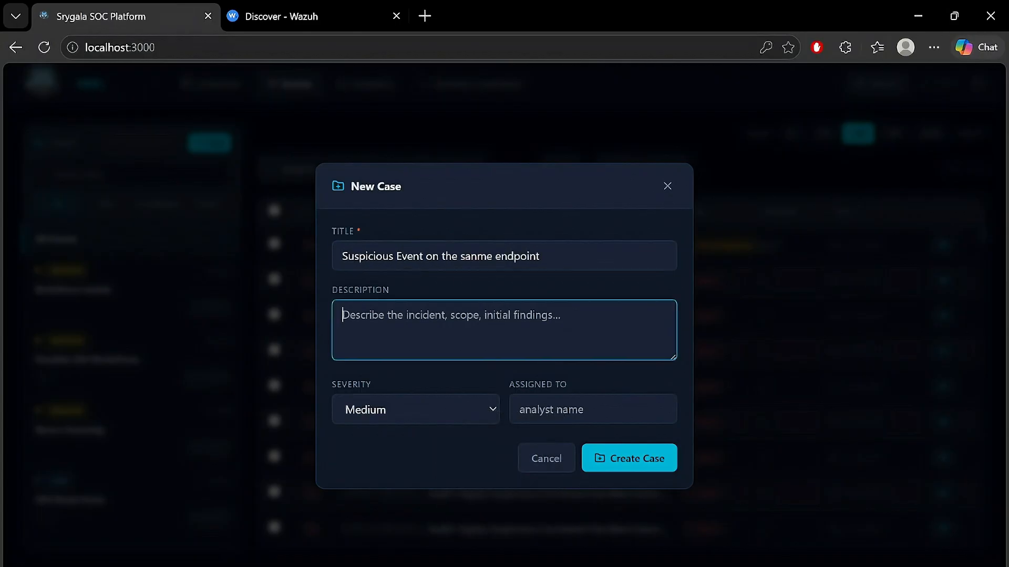
- Set the new case's severity to Low and assign it to the analyst by name
left_click(475, 417)
left_click(423, 444)
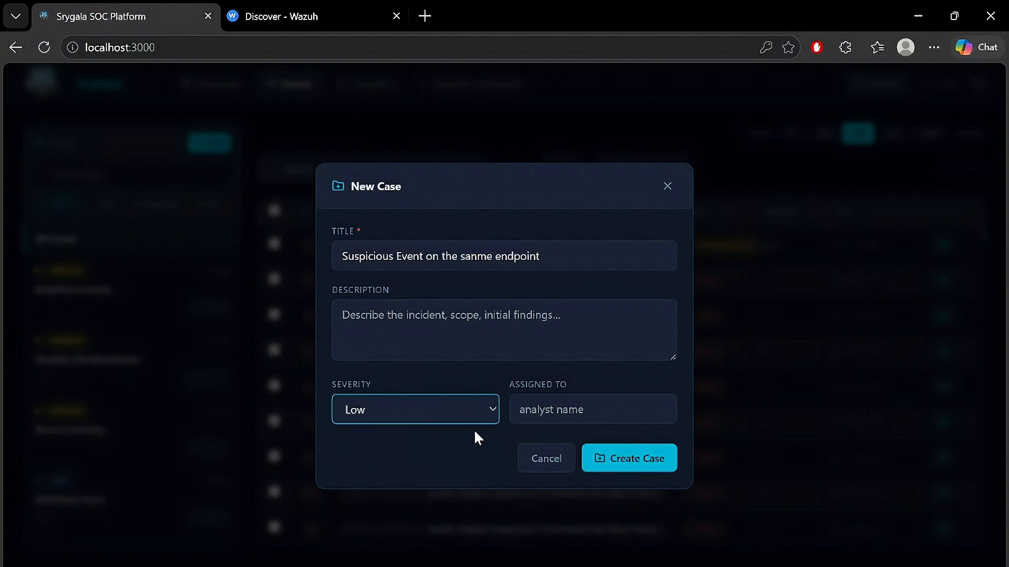
left_click(578, 410)
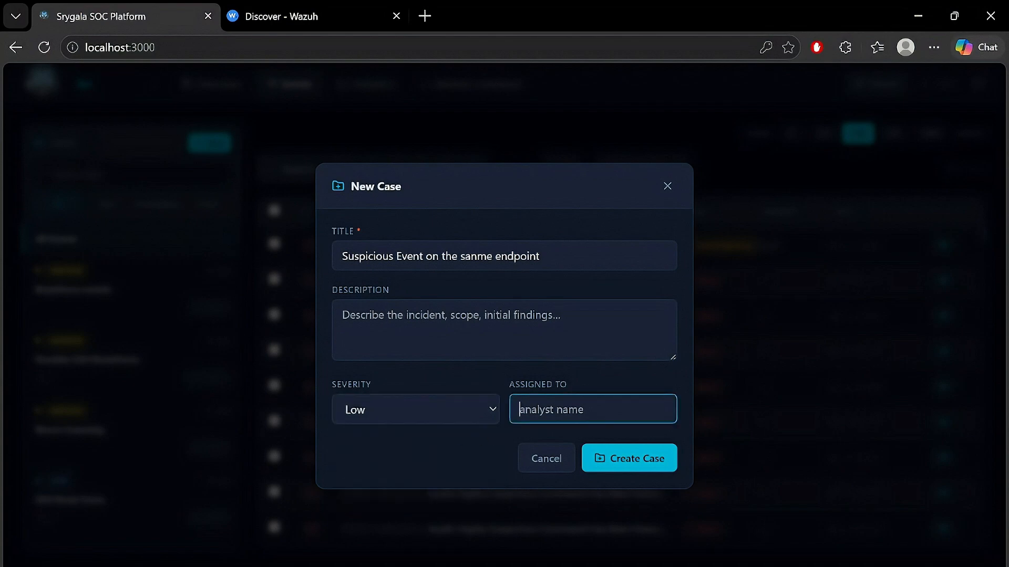
type("hanif")
- Enter "In Investigation" as the case description and create the case
left_click(505, 330)
key("Caps_Lock")
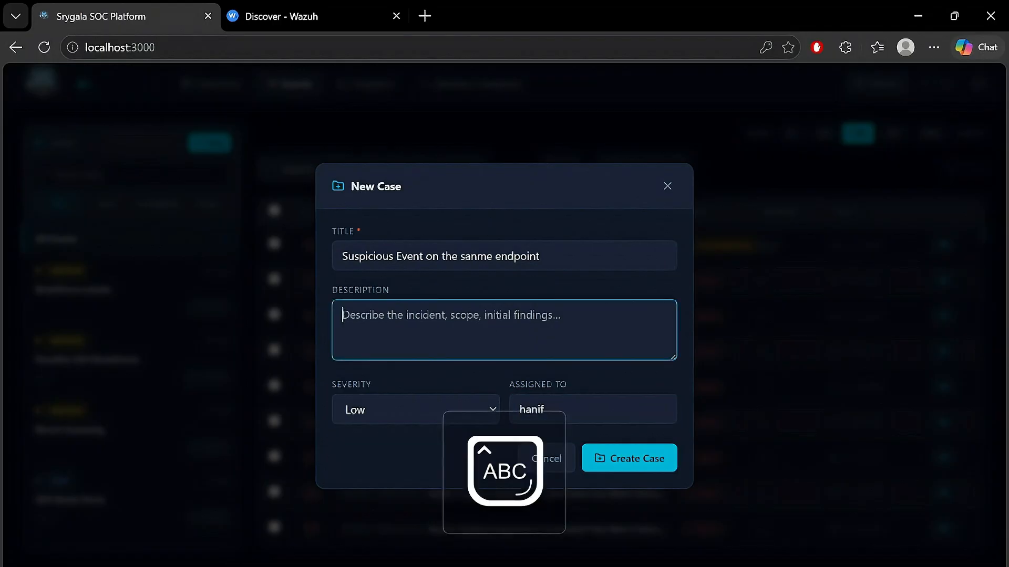
type("I")
key("Caps_Lock")
type("n")
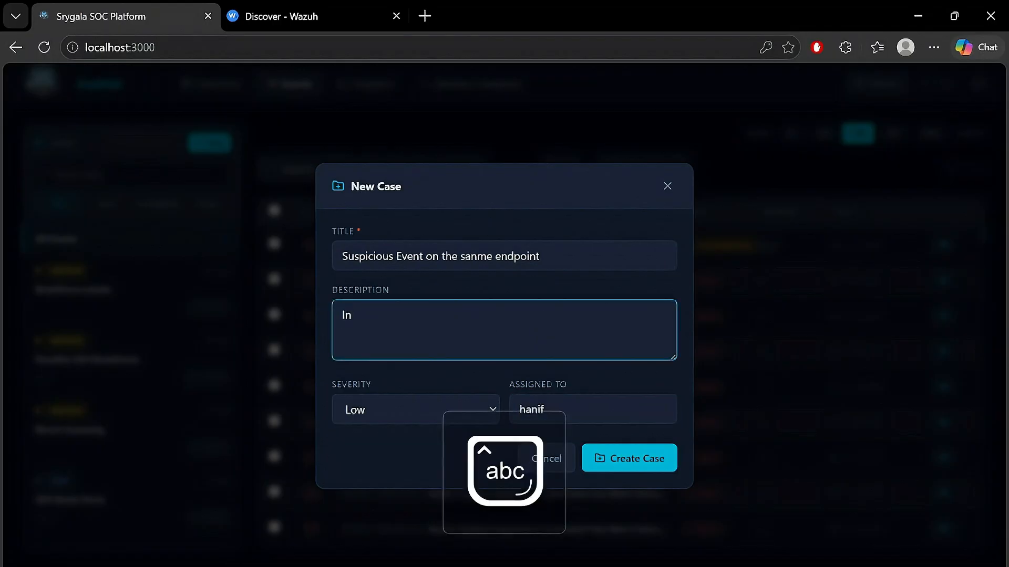
key("Caps_Lock")
type("I")
key("Caps_Lock")
type("nvestigation")
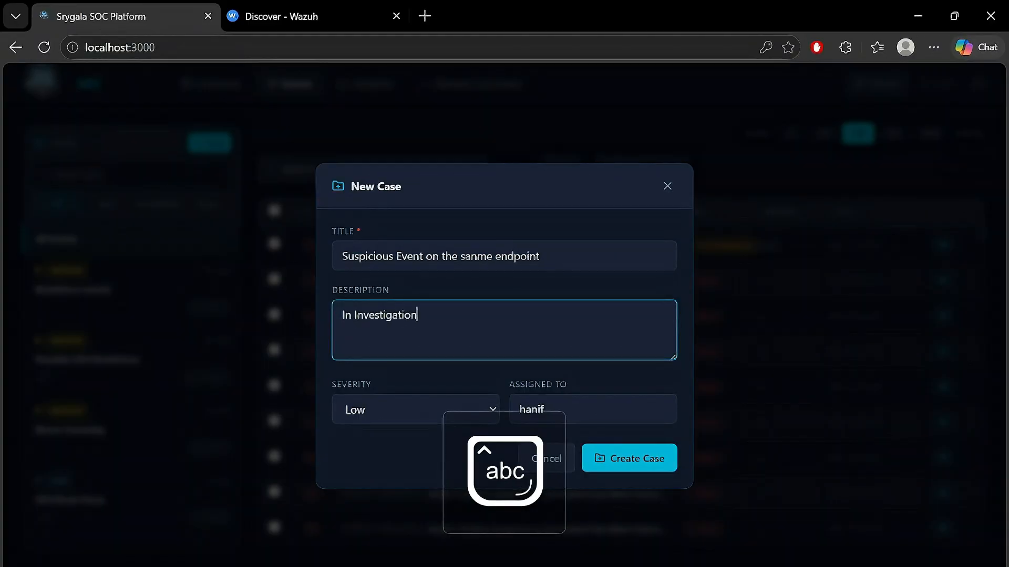
left_click(633, 463)
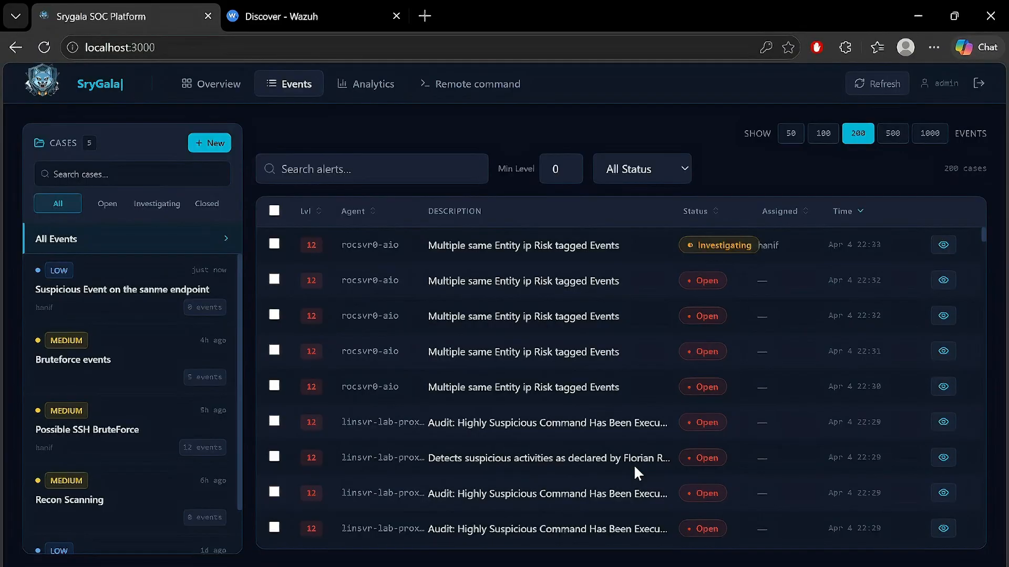
- In the new case, select the five newest "Multiple same Entity ip Risk tagged Events" alerts for linking
left_click(117, 289)
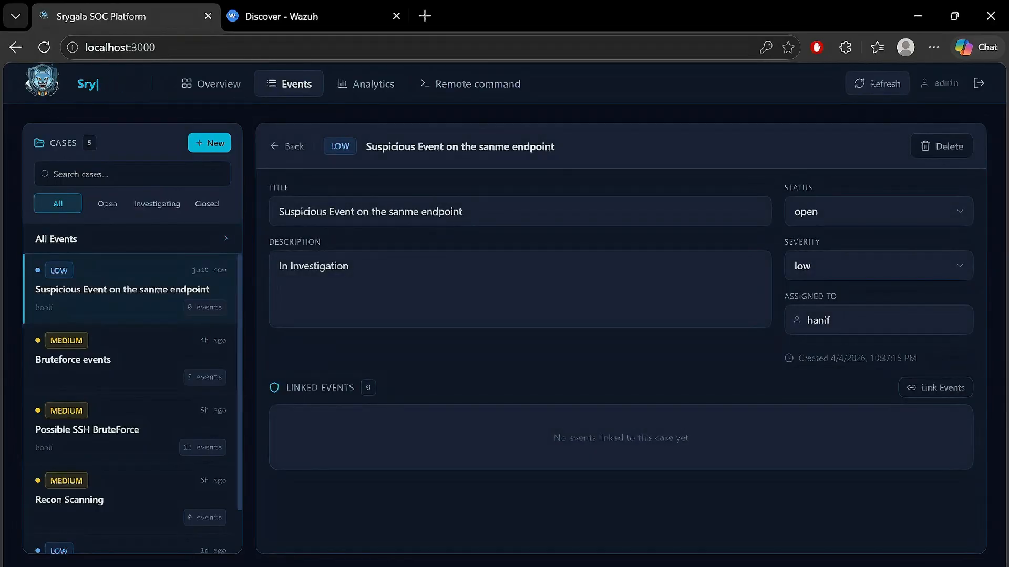
left_click(928, 387)
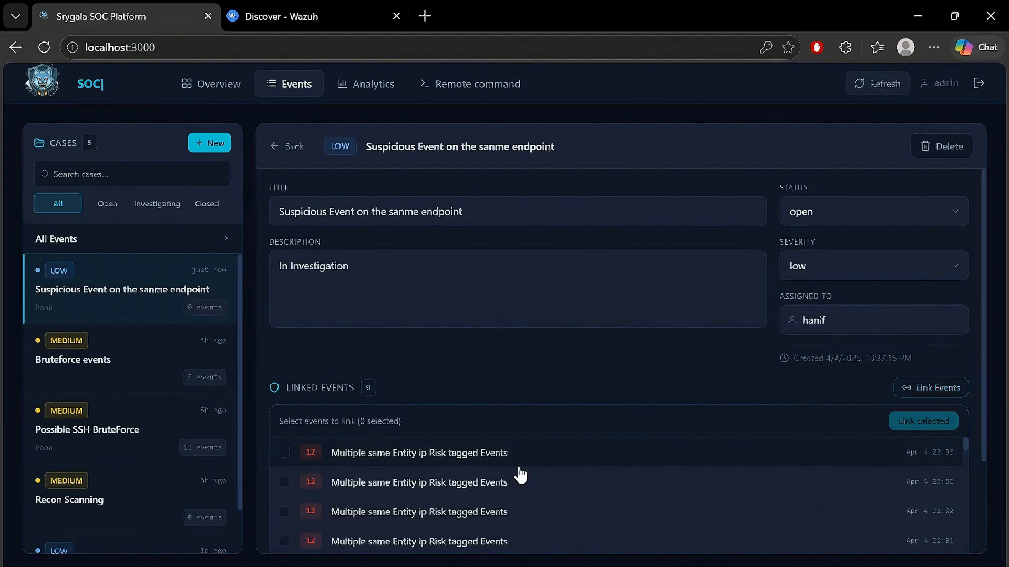
left_click(285, 451)
left_click(284, 480)
left_click(284, 509)
scroll(284, 512, "down", 1)
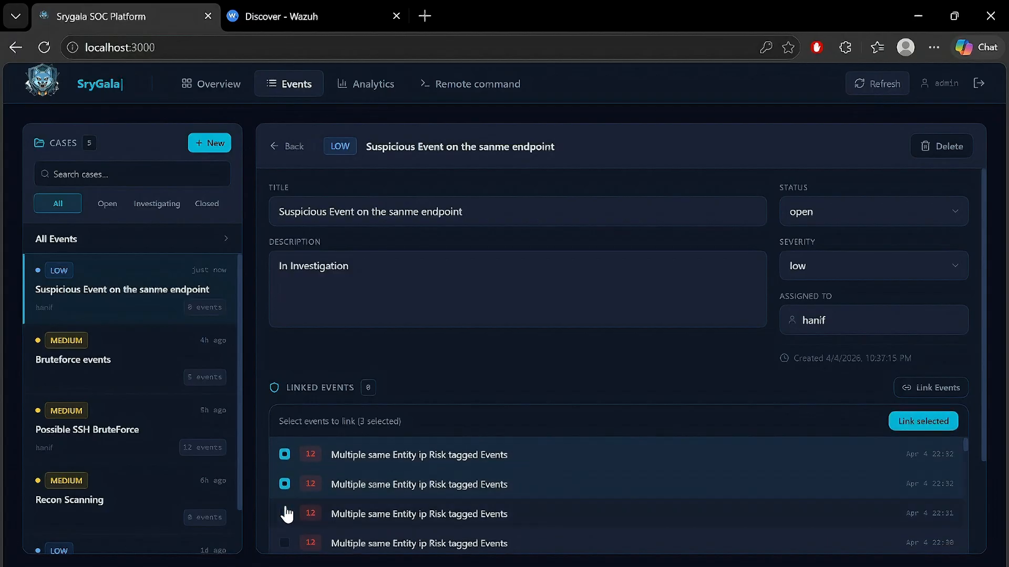
left_click(284, 514)
scroll(284, 518, "down", 1)
left_click(284, 515)
- Add the next five alerts in the list, from Apr 4 22:29, to the selection and link all selected alerts to the case
scroll(284, 515, "down", 1)
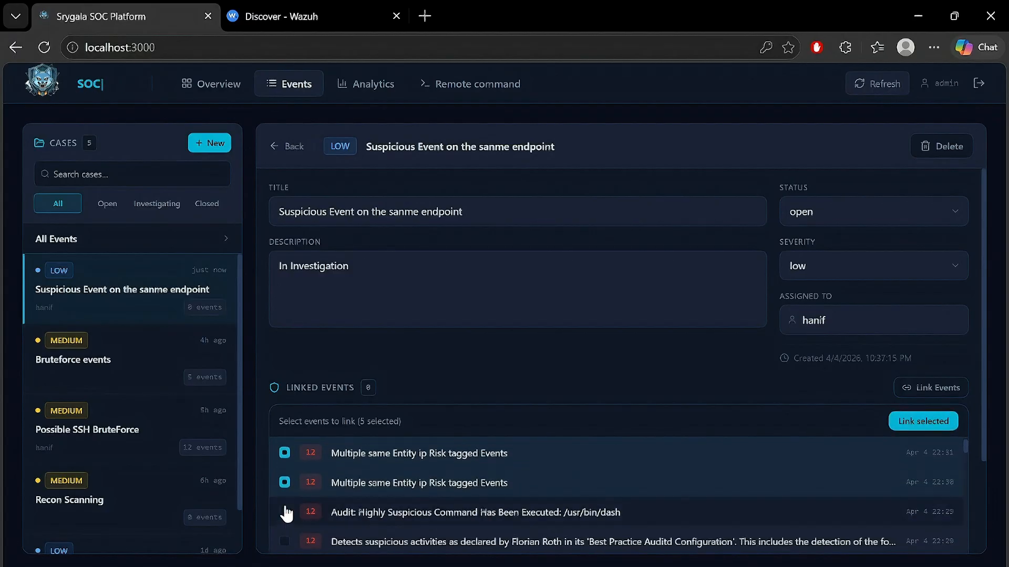
left_click(284, 511)
left_click(284, 540)
scroll(294, 504, "down", 3)
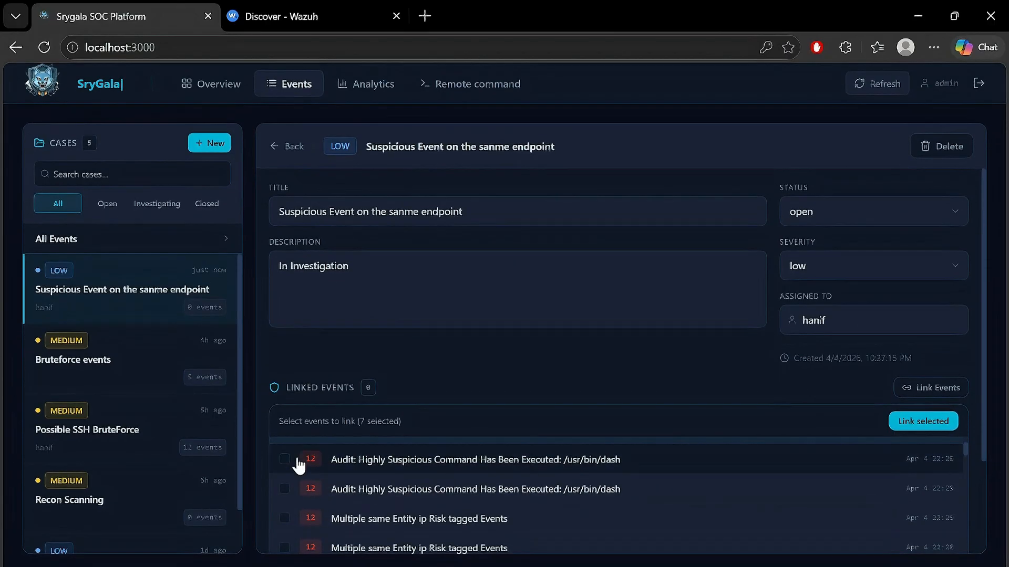
left_click(285, 460)
scroll(387, 511, "up", 1)
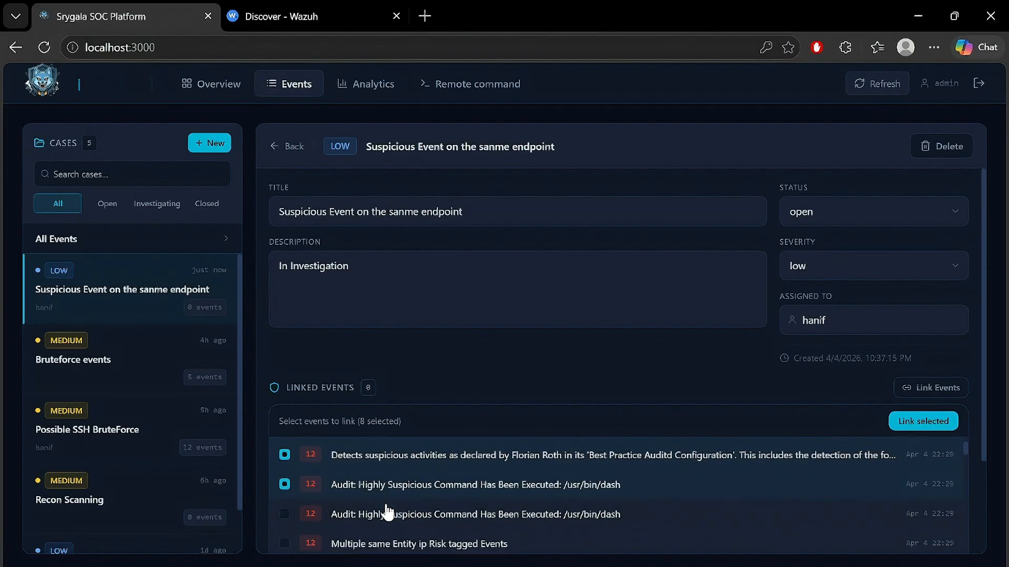
left_click(284, 514)
left_click(284, 544)
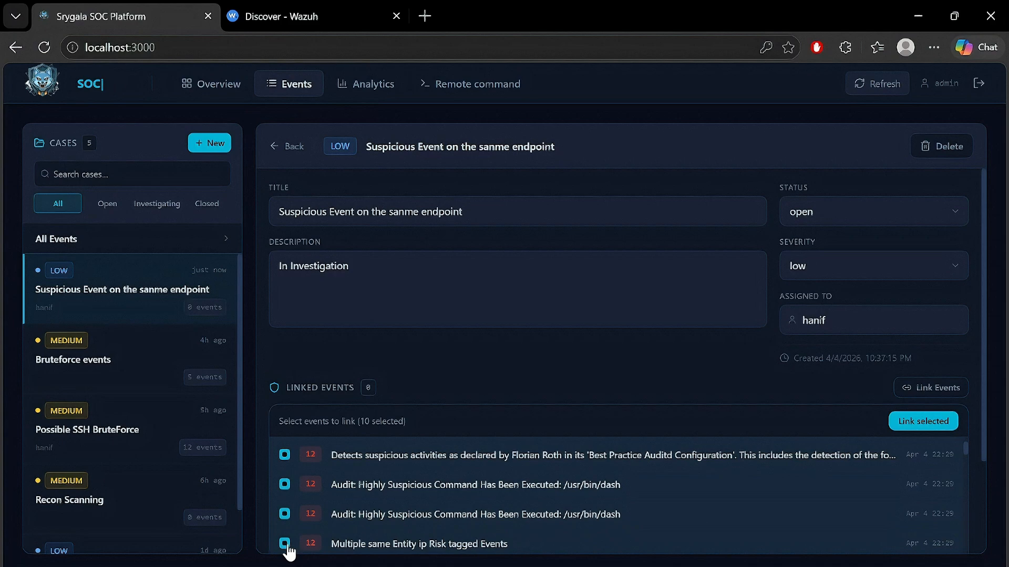
left_click(924, 422)
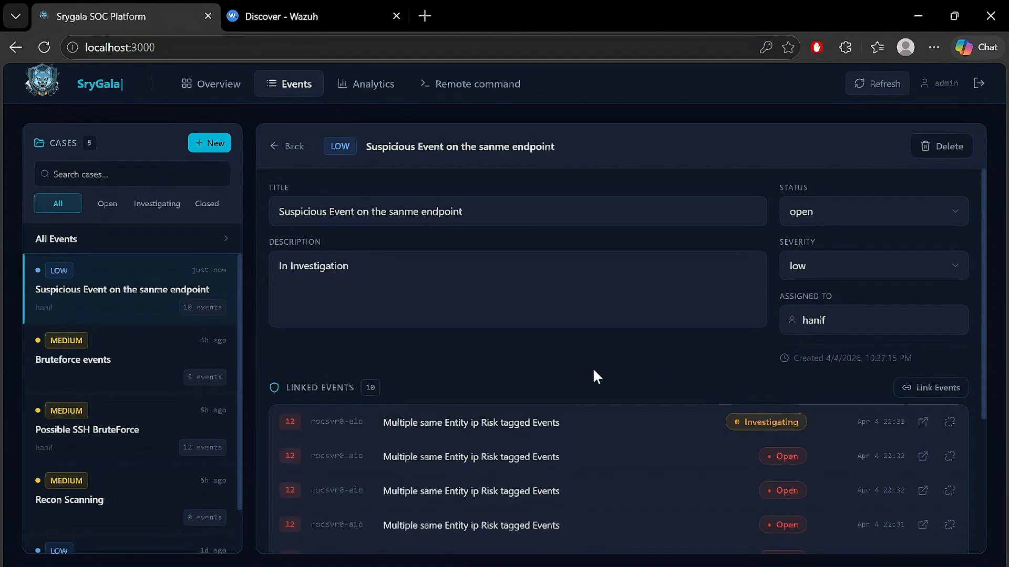
- Review the case's linked events against its title, checking which ones come from the linsvr-lab agent
scroll(604, 462, "down", 2)
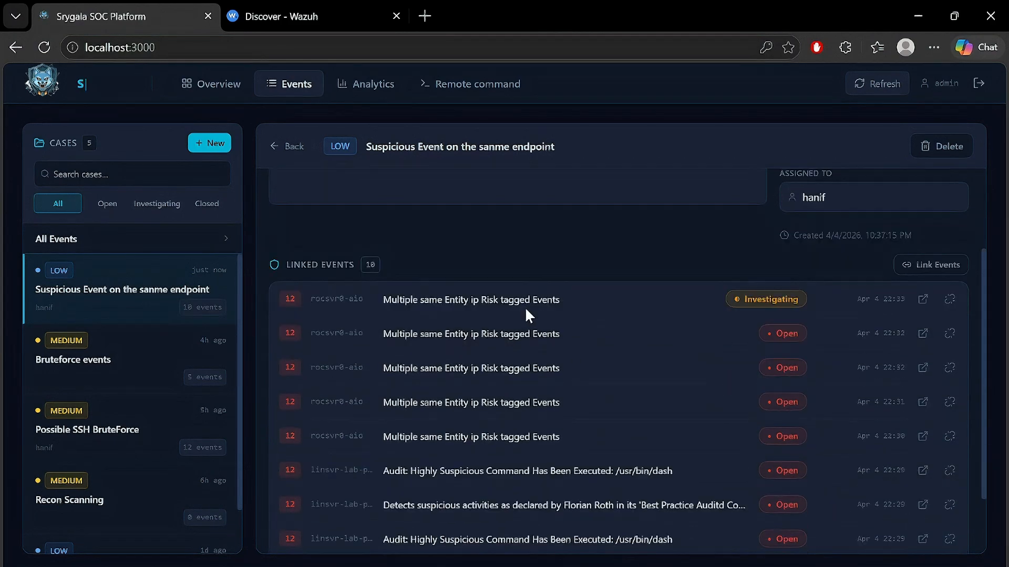
scroll(526, 311, "down", 2)
scroll(525, 317, "down", 1)
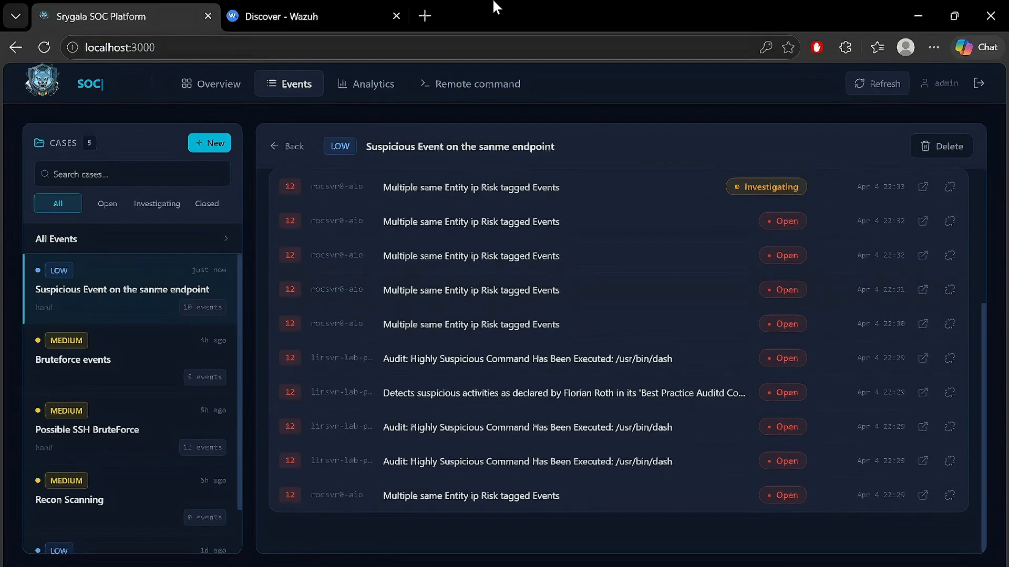
scroll(442, 237, "up", 1)
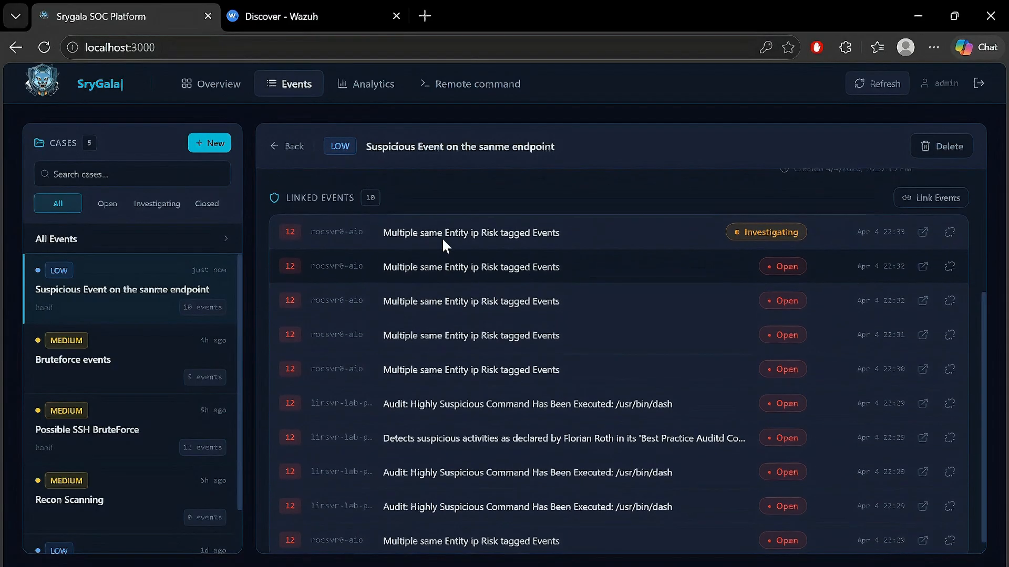
left_click_drag(453, 146, 543, 207)
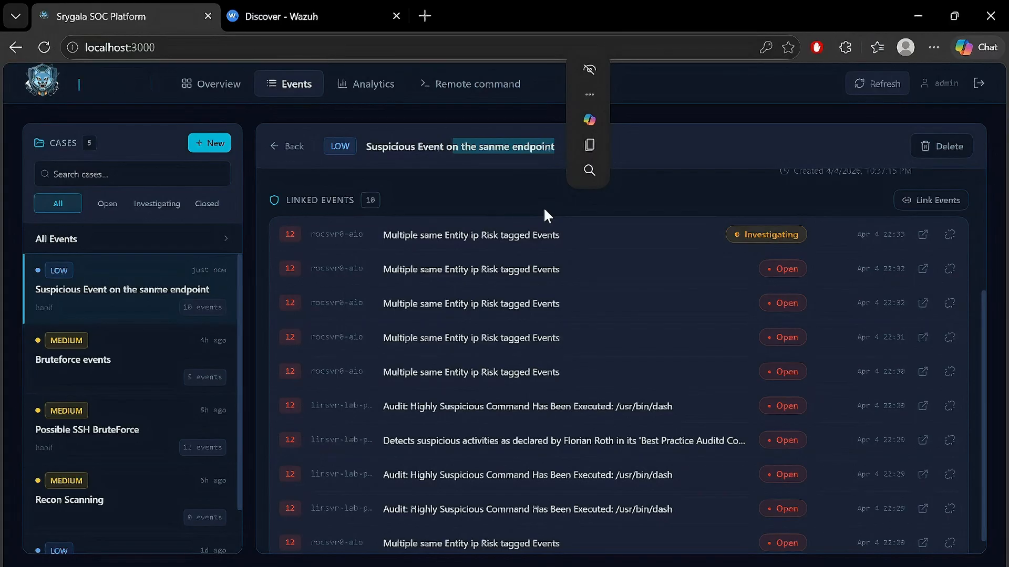
left_click_drag(325, 406, 595, 502)
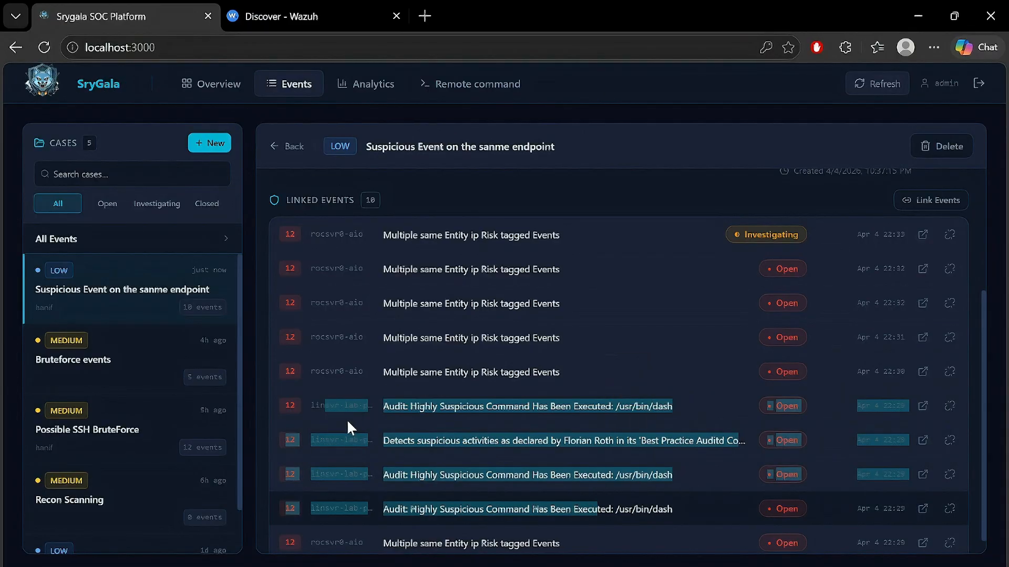
left_click(308, 412)
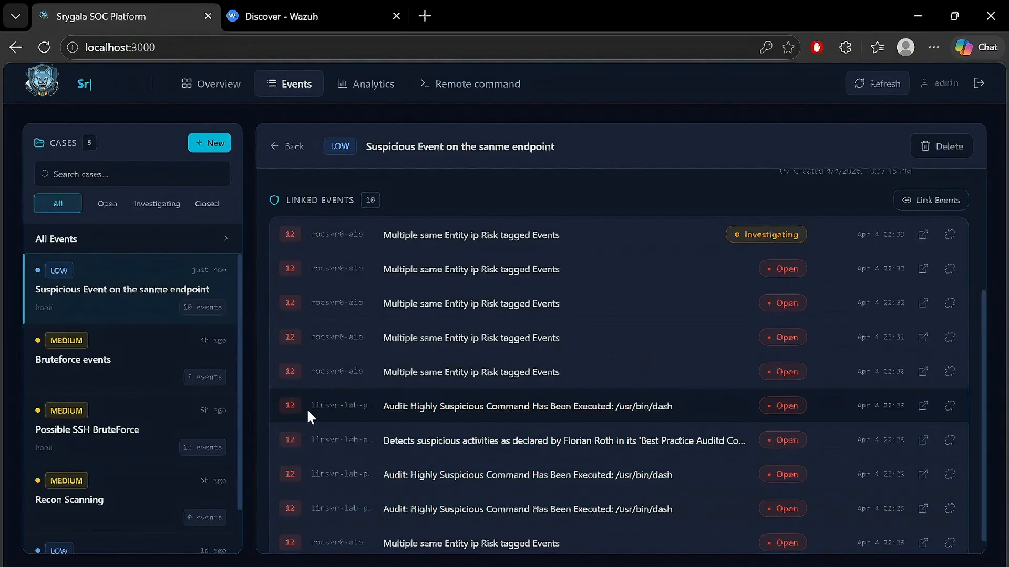
- Unlink the four linsvr-lab agent events from the case
left_click(949, 410)
left_click(951, 433)
left_click(951, 456)
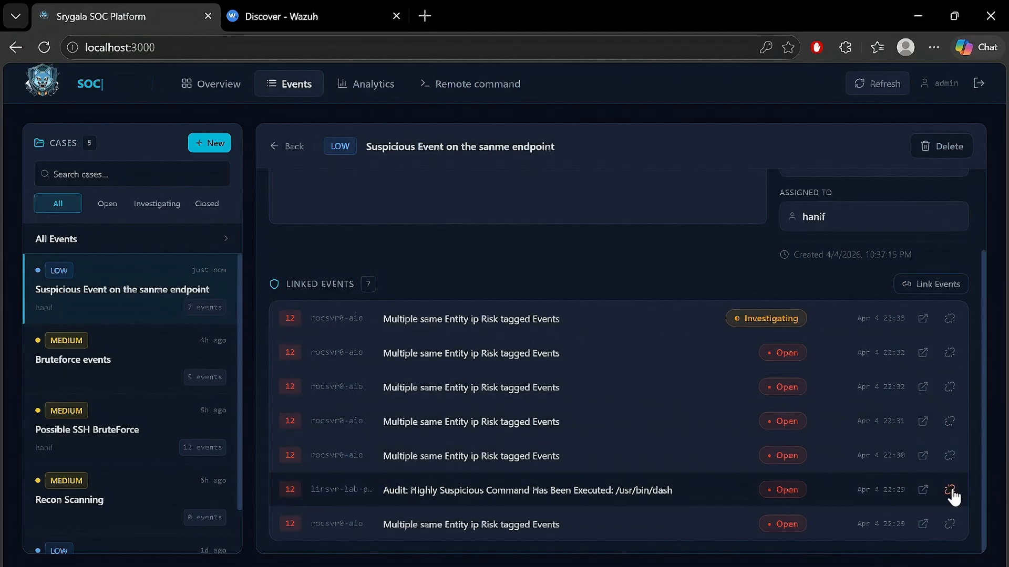
left_click(951, 491)
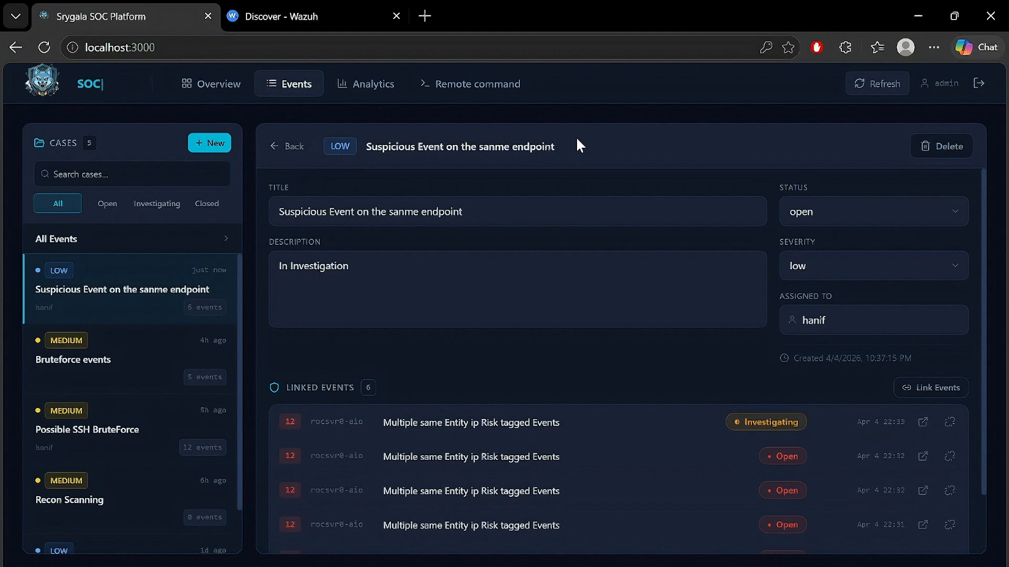
- Return to the full event list, examine the case-link choices of the Apr 4 22:30 rocsvr0-aio alert, and close it without changes
left_click(275, 147)
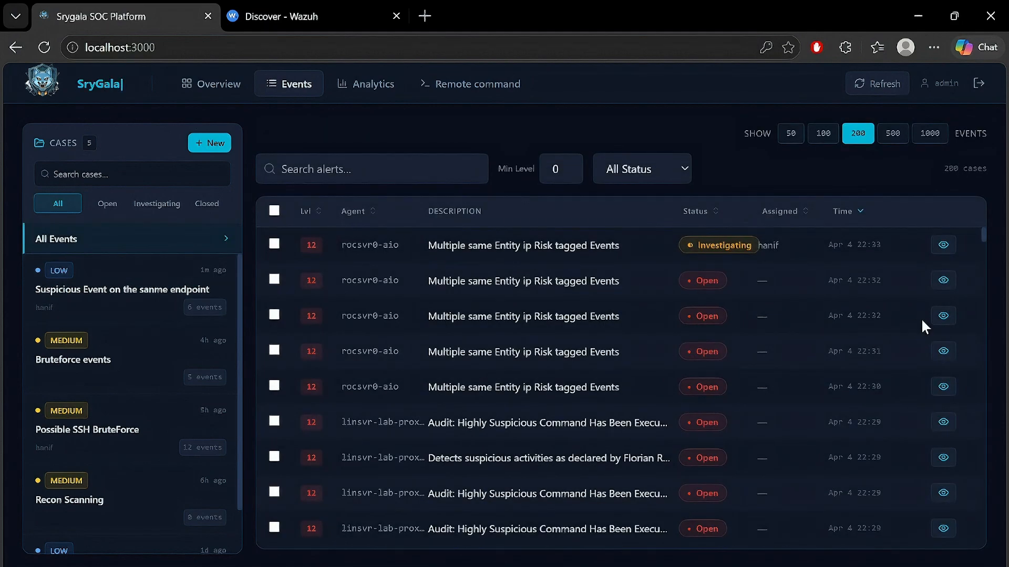
left_click(951, 387)
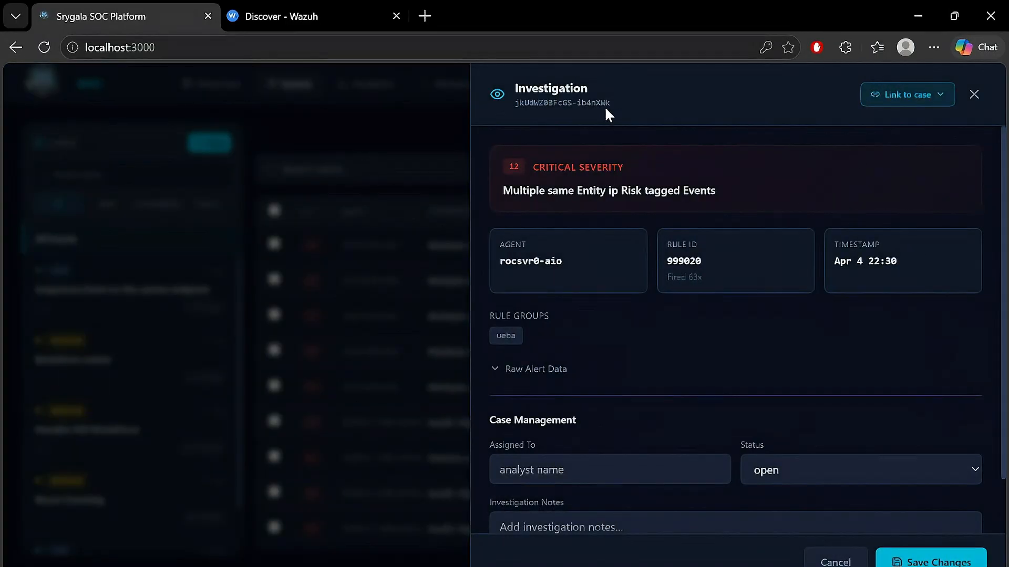
left_click(894, 98)
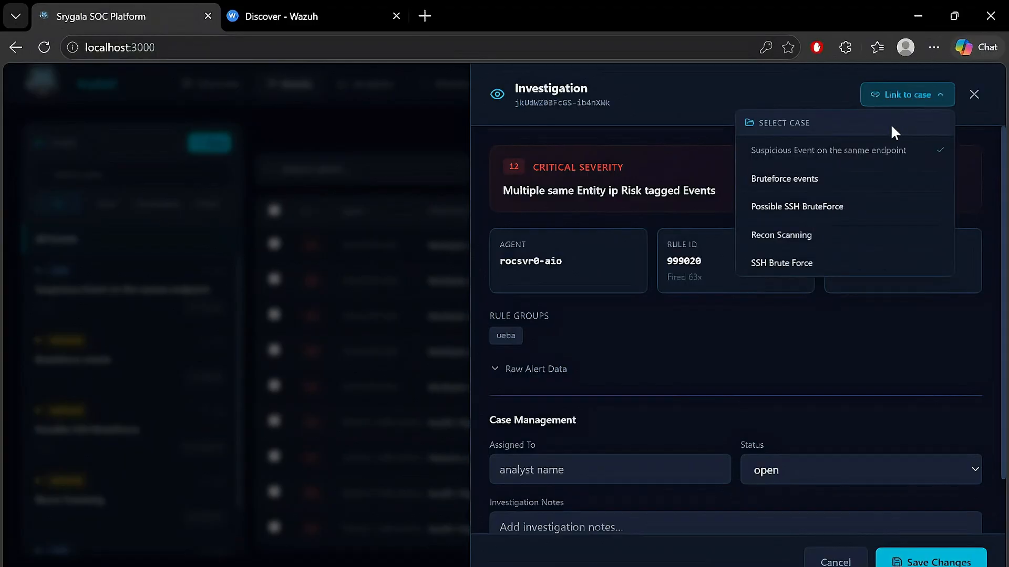
left_click(972, 95)
scroll(617, 441, "down", 1)
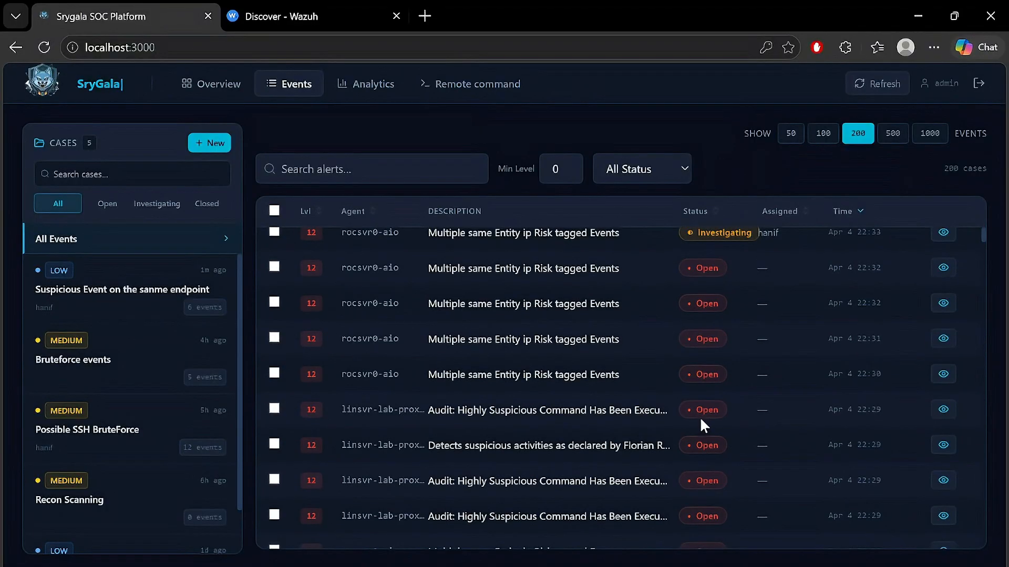
left_click(945, 374)
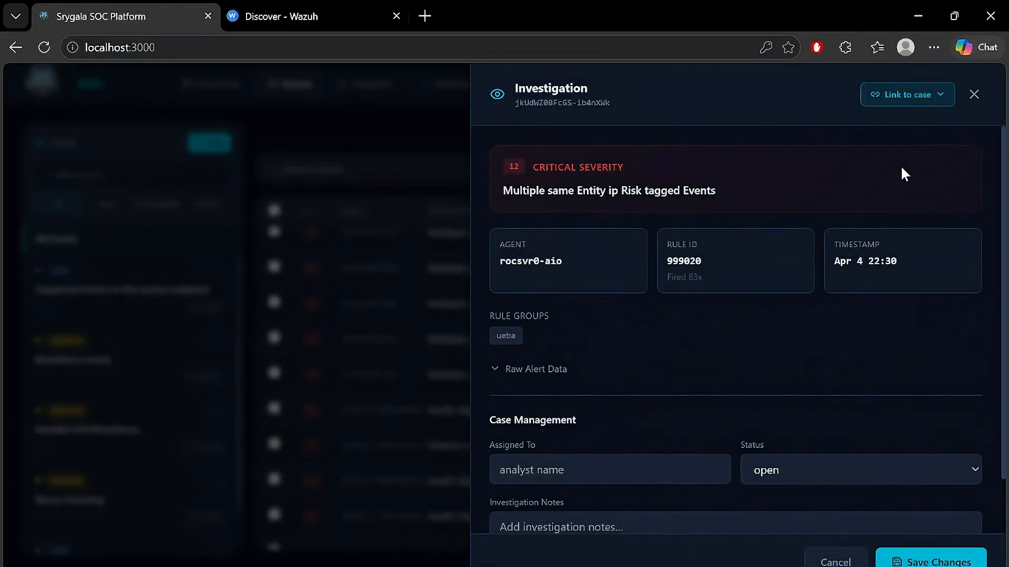
left_click(902, 96)
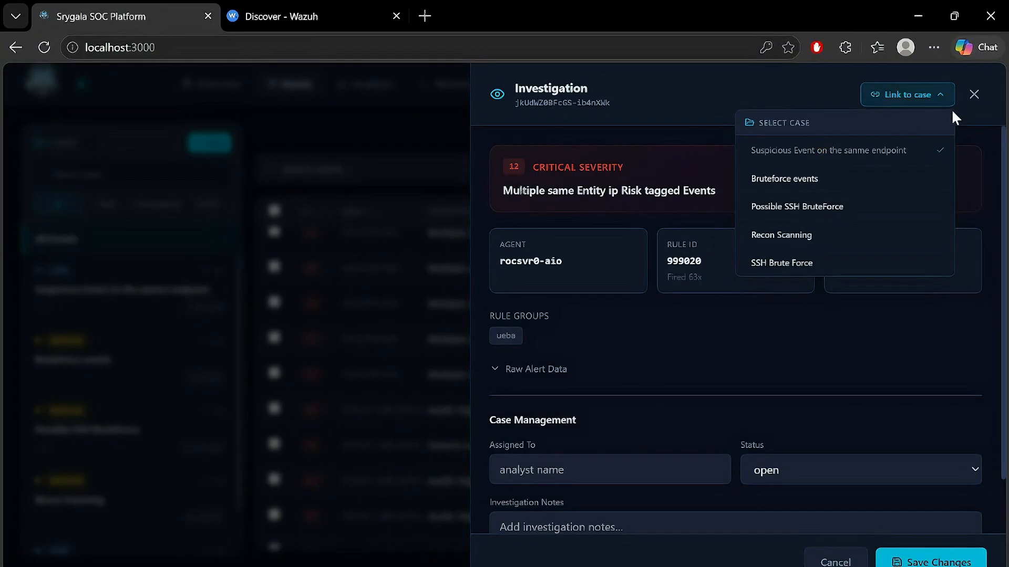
left_click(974, 94)
- Check the case-link choices of the Apr 4 22:29 rocsvr0-aio alert and close its investigation without linking it
scroll(636, 377, "down", 5)
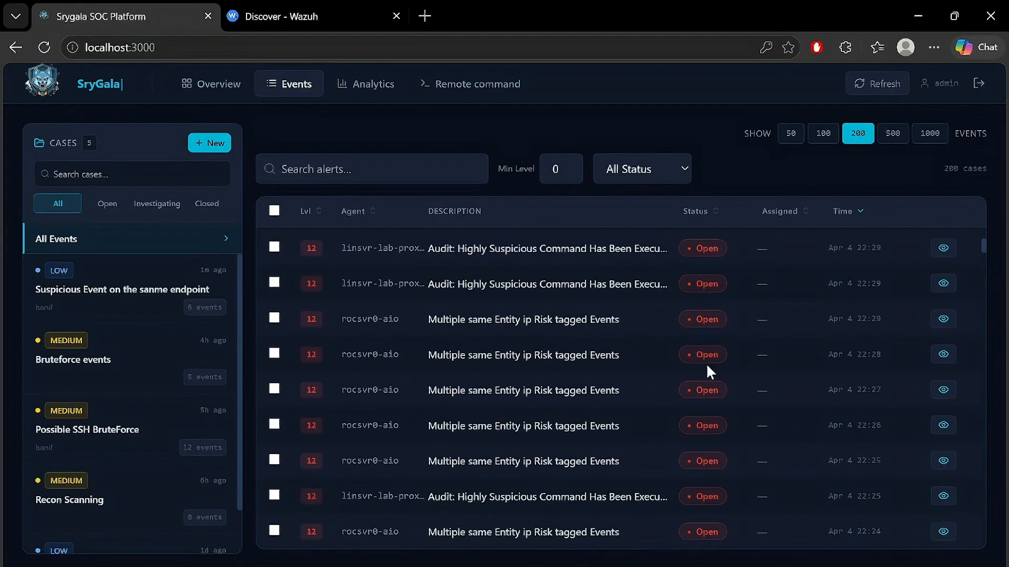
left_click(943, 319)
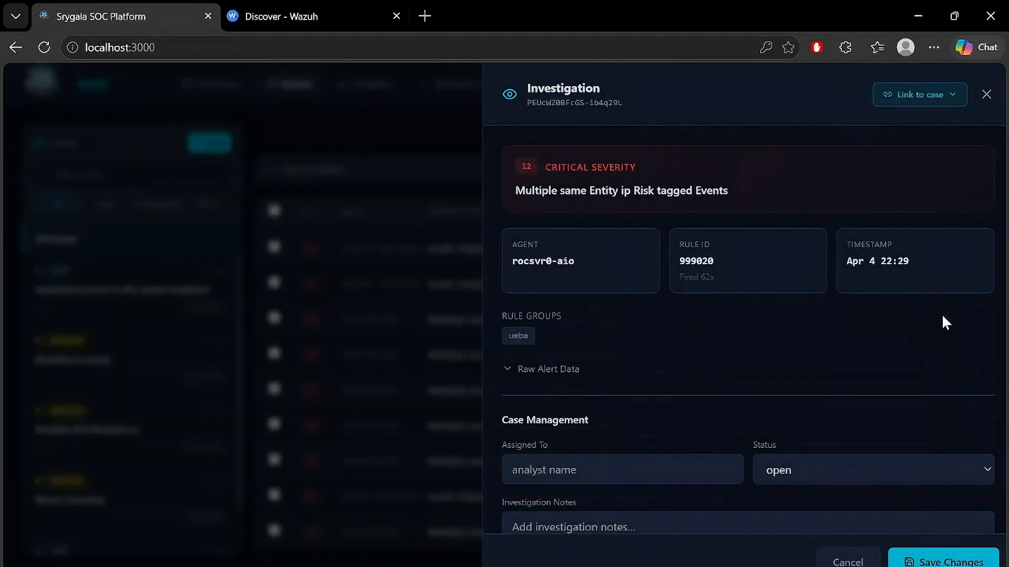
left_click(899, 97)
left_click(973, 94)
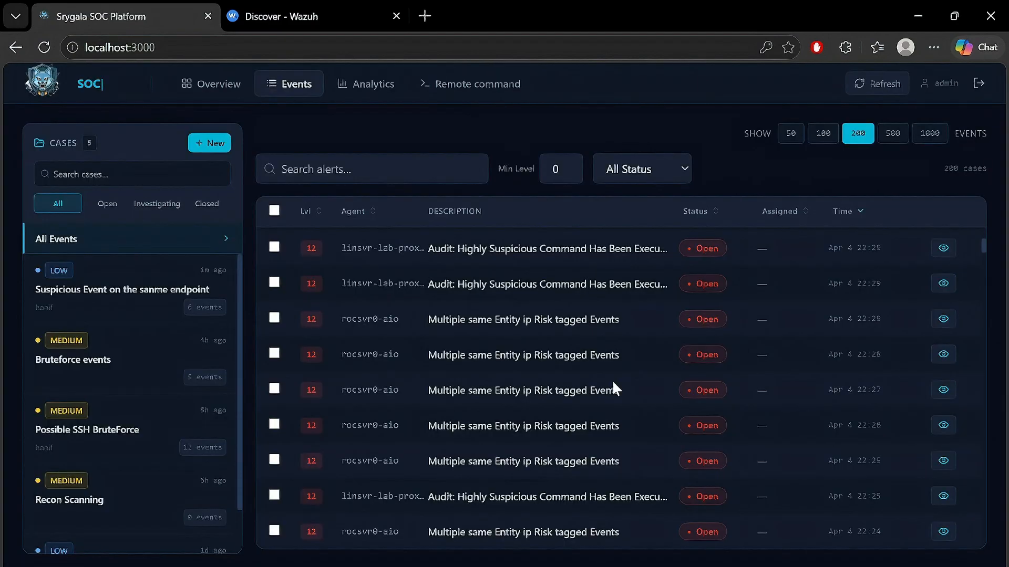
- Link the Apr 4 22:24 rocsvr0-aio alert to the "Suspicious Event on the sanme endpoint" case and save the changes
scroll(613, 389, "down", 3)
left_click(944, 369)
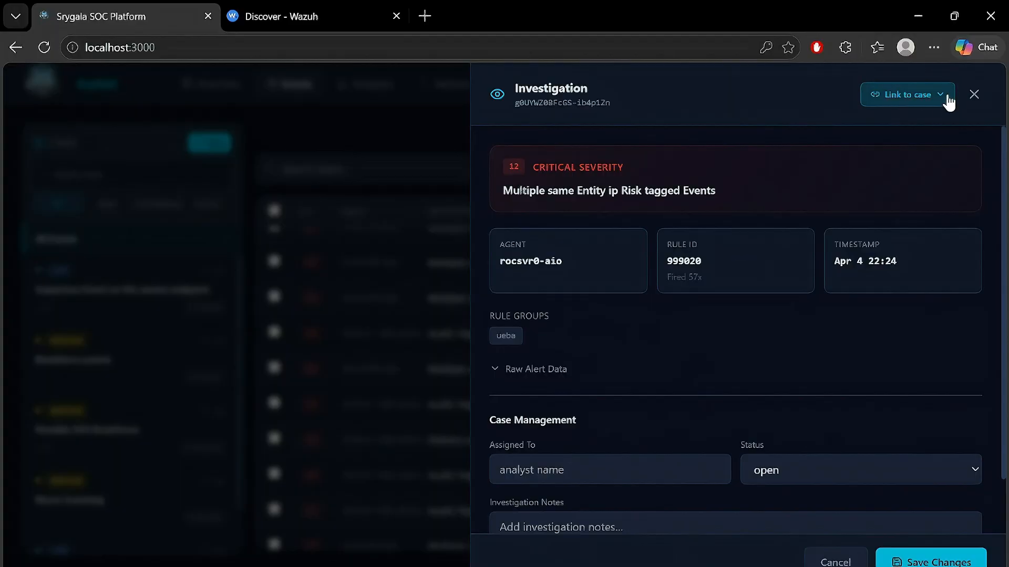
left_click(948, 103)
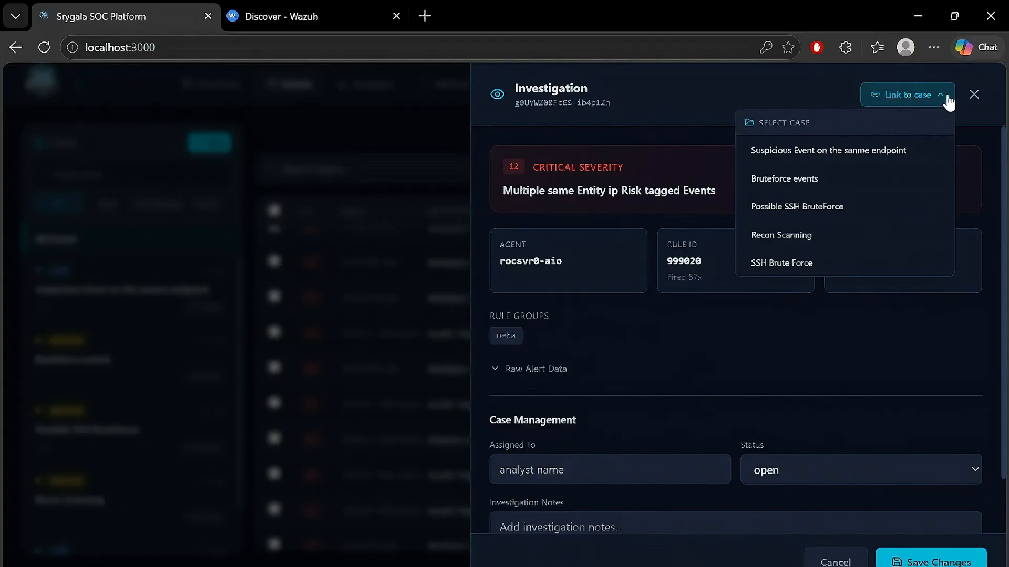
left_click(860, 156)
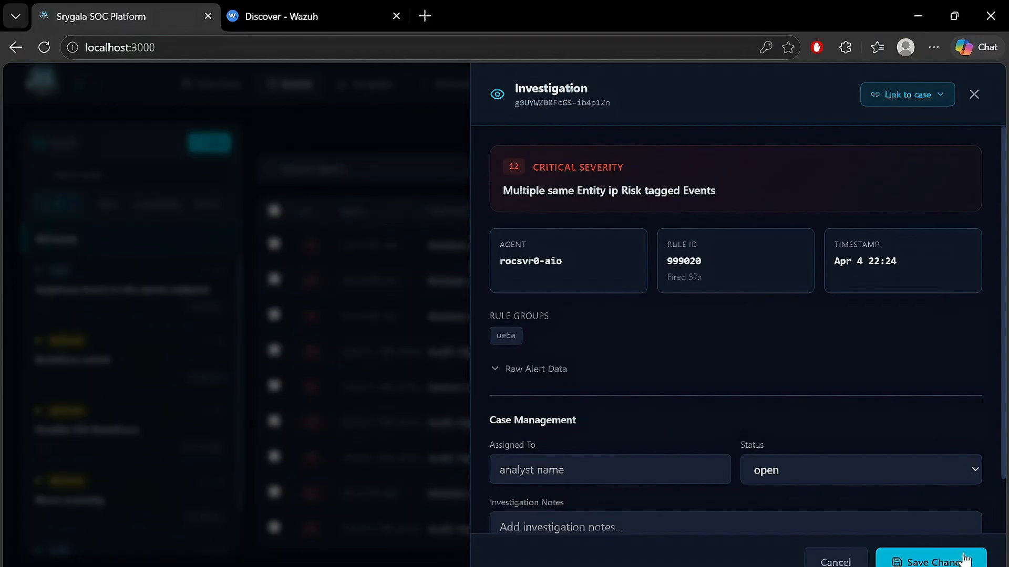
left_click(935, 104)
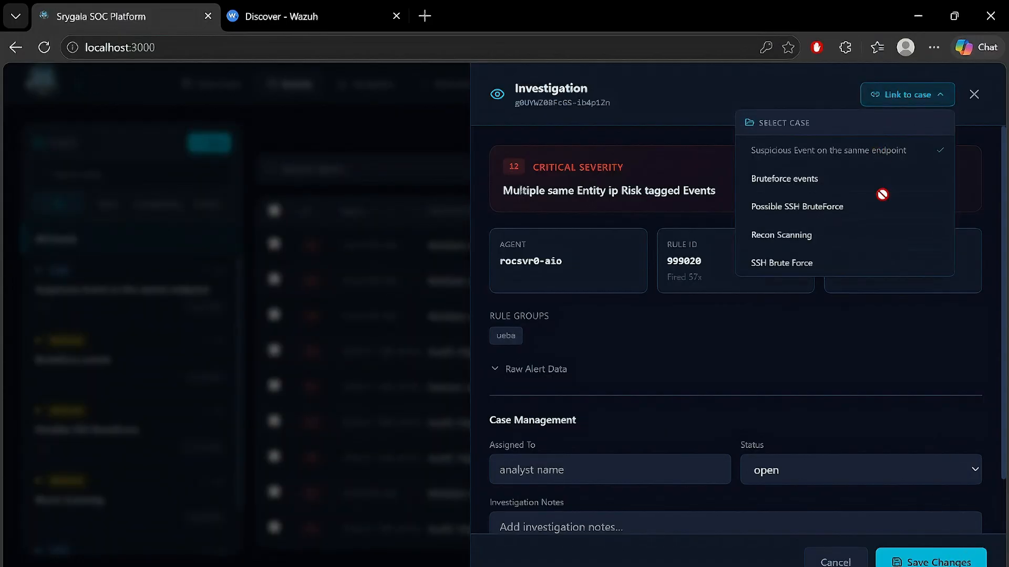
left_click(929, 562)
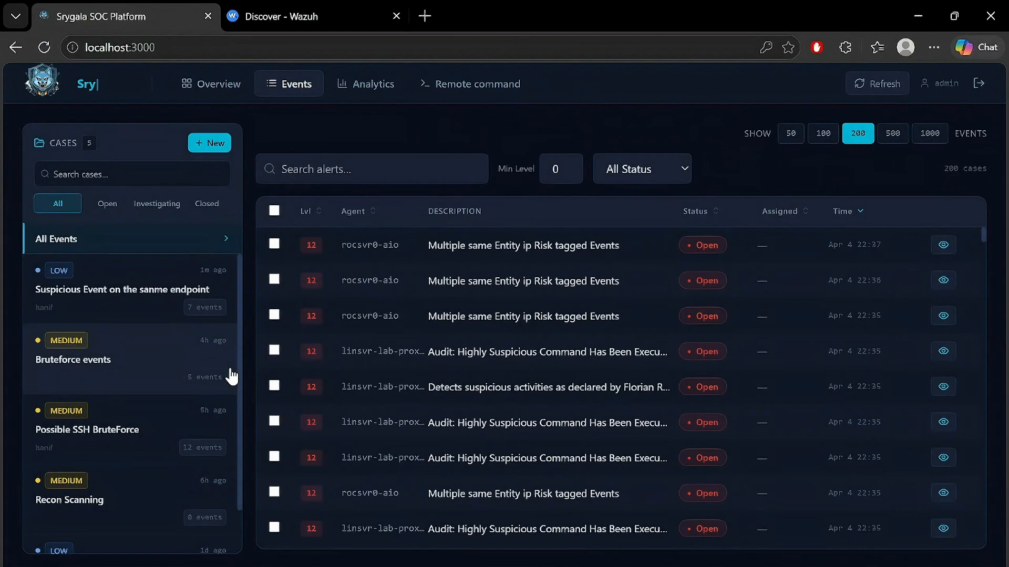
- Correct the misspelled case title to "Suspicious Event on the same endpoint" and save the case
left_click(142, 294)
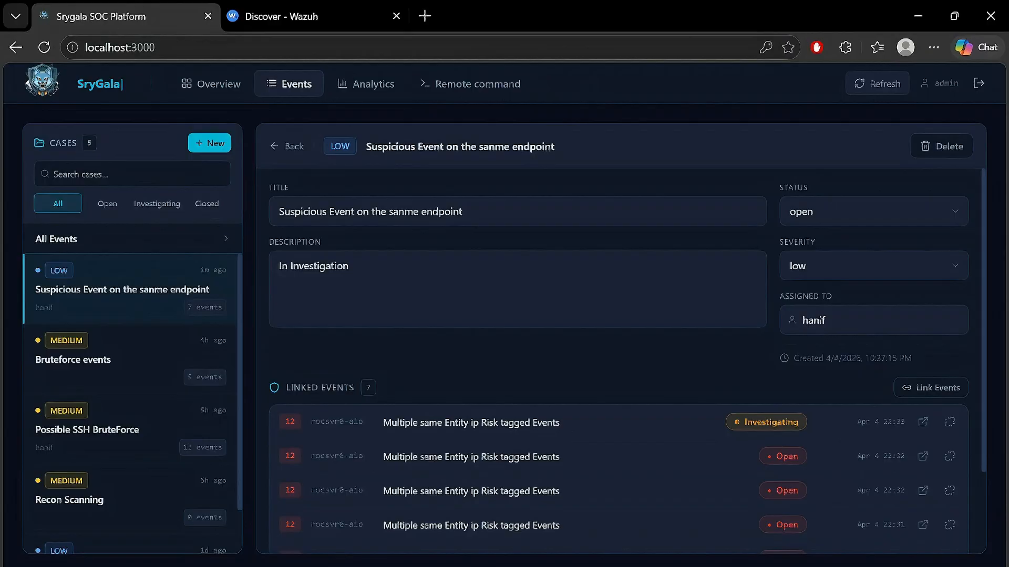
left_click(413, 211)
right_click(392, 219)
left_click(420, 281)
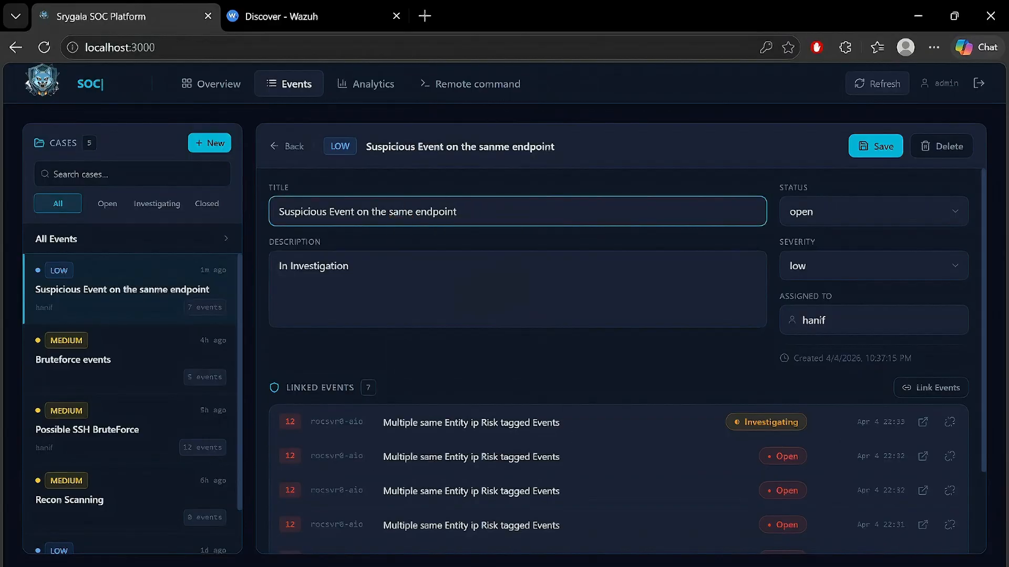
left_click_drag(456, 211, 389, 212)
left_click(407, 211)
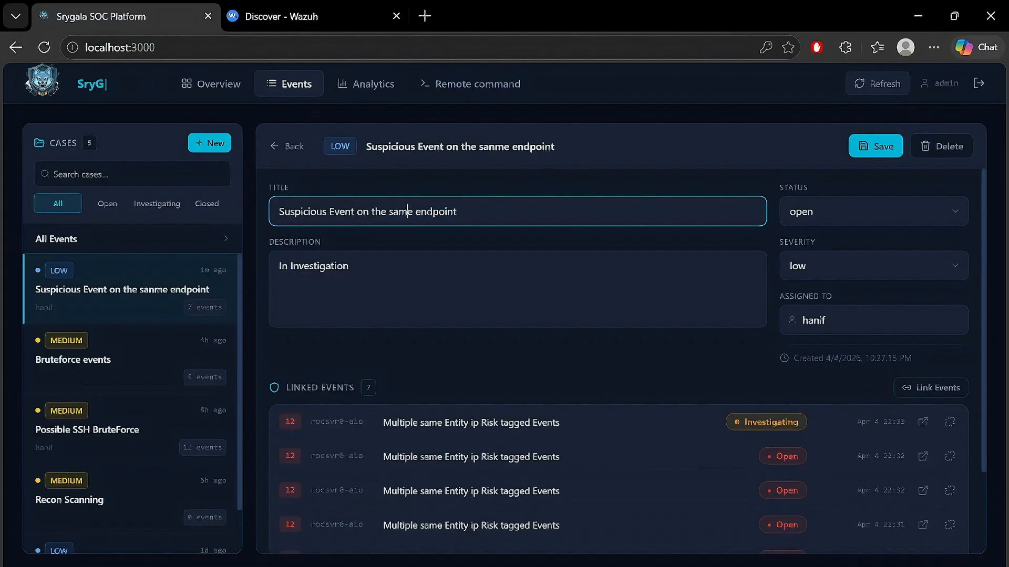
left_click(884, 148)
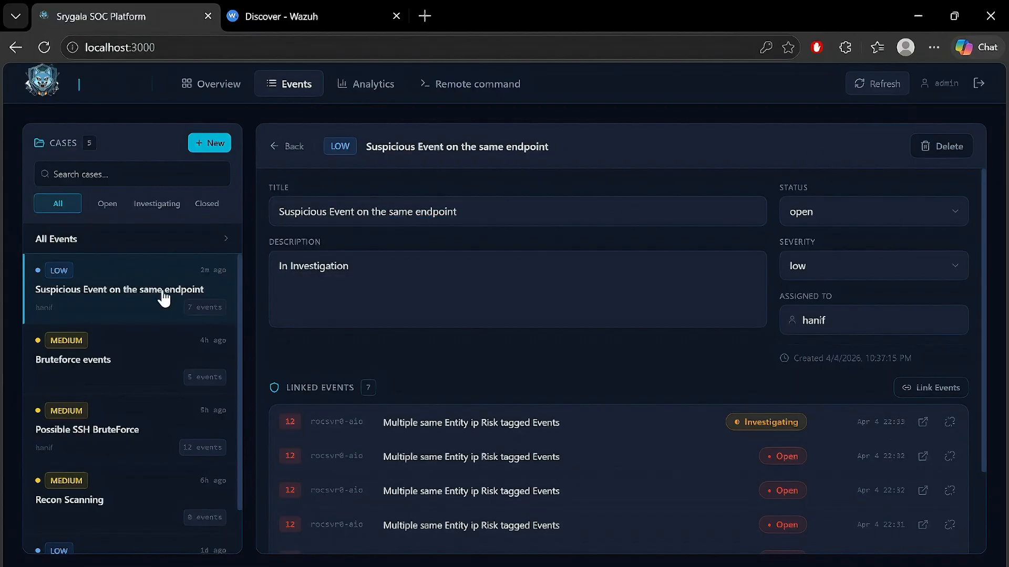
- Review the case's linked events and examine the raw data of the Apr 4 22:33 event for its source IP and description
scroll(925, 321, "down", 2)
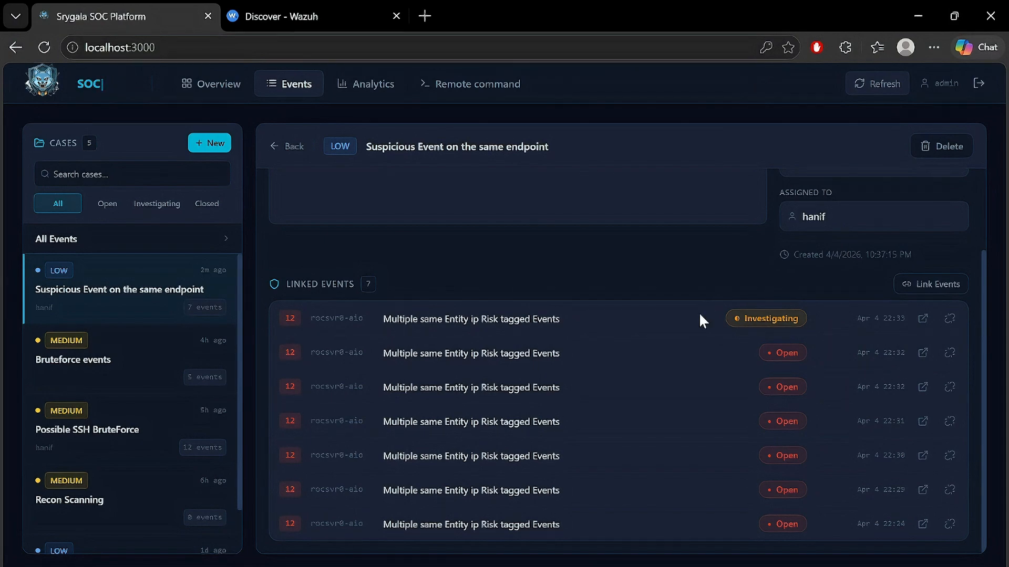
scroll(697, 317, "up", 1)
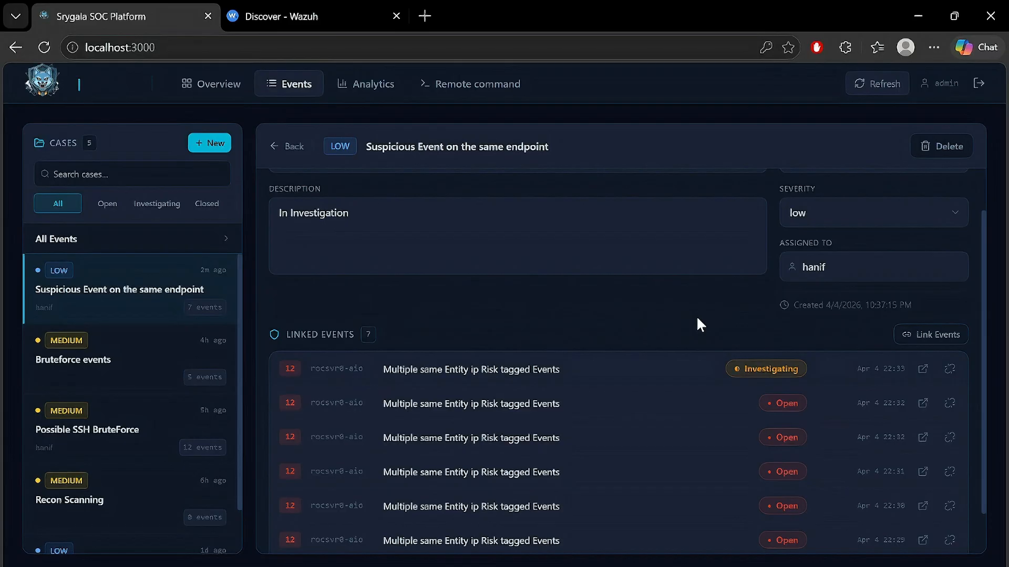
left_click(924, 370)
scroll(620, 372, "down", 2)
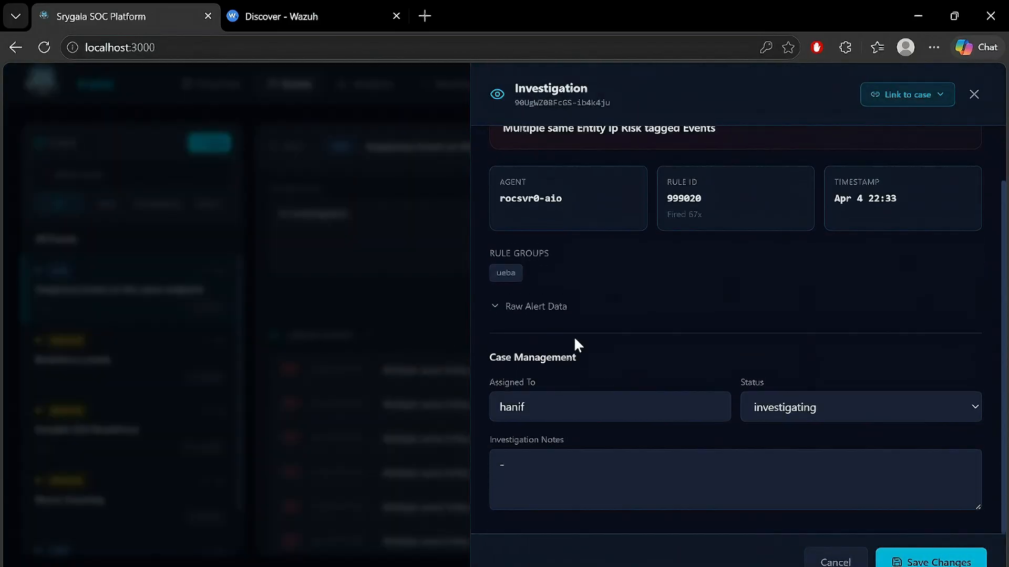
left_click(525, 307)
scroll(691, 315, "down", 1)
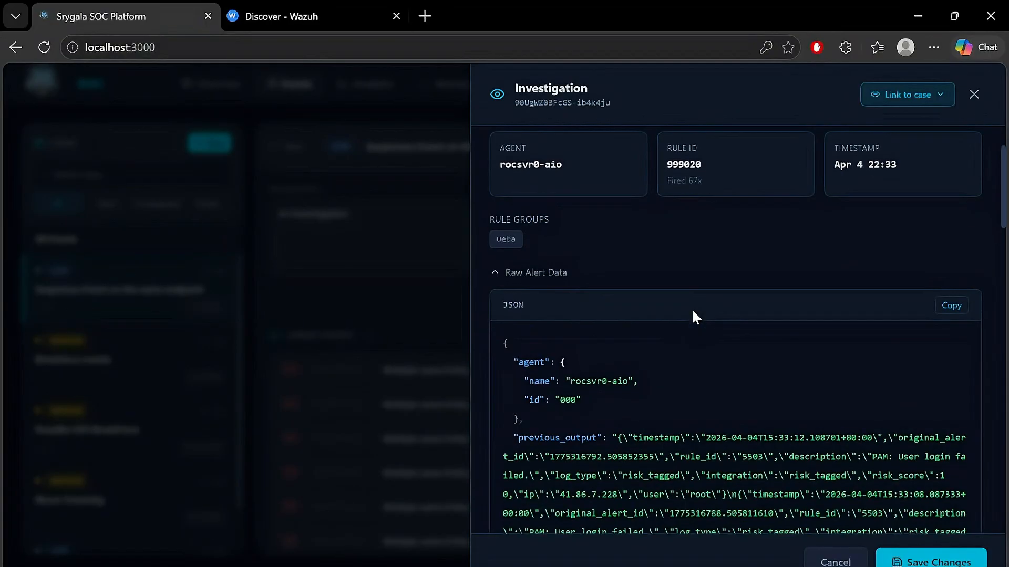
scroll(691, 316, "down", 7)
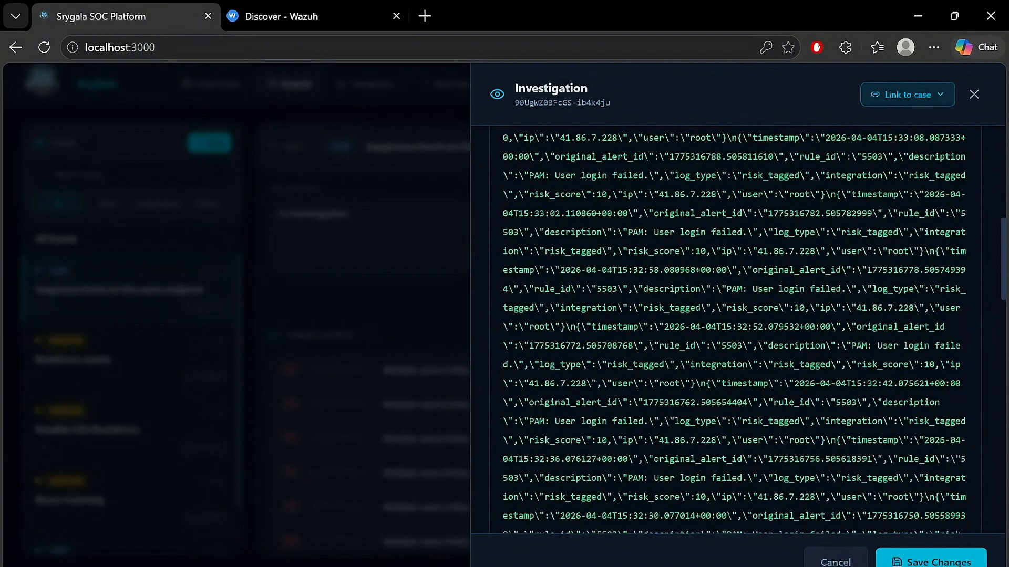
scroll(691, 308, "down", 8)
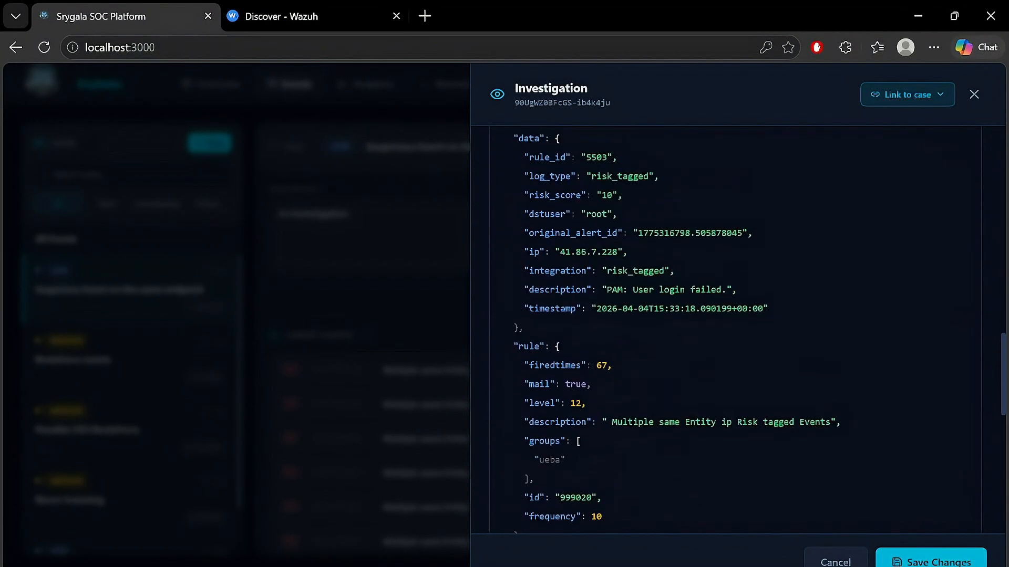
left_click_drag(559, 251, 615, 252)
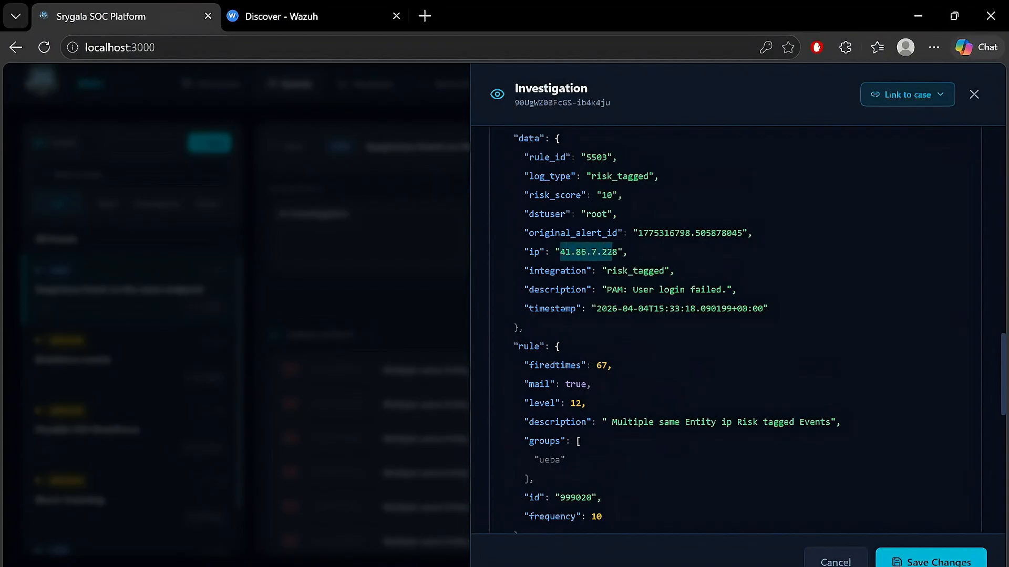
scroll(662, 314, "up", 1)
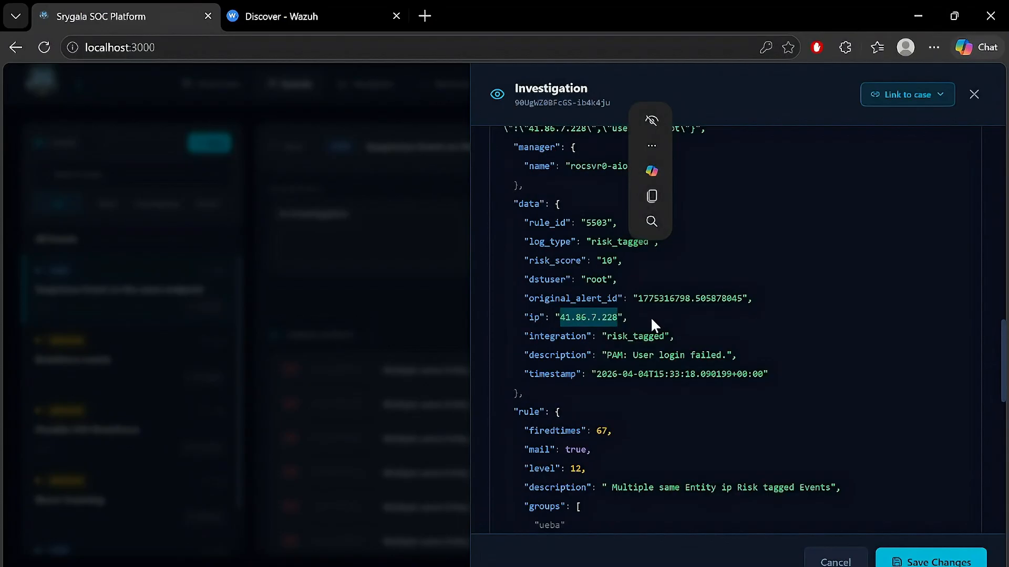
left_click(629, 351)
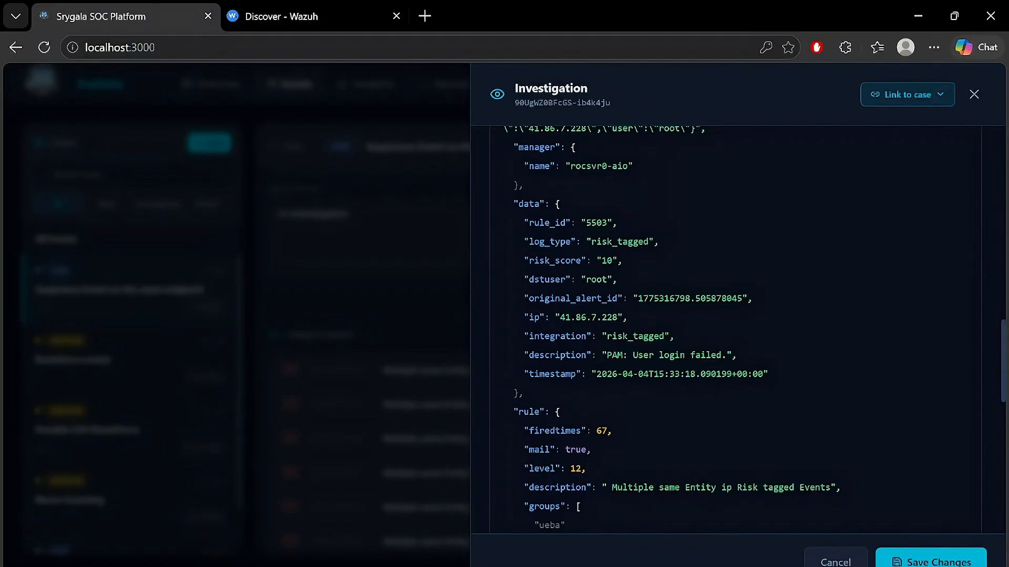
double_click(618, 355)
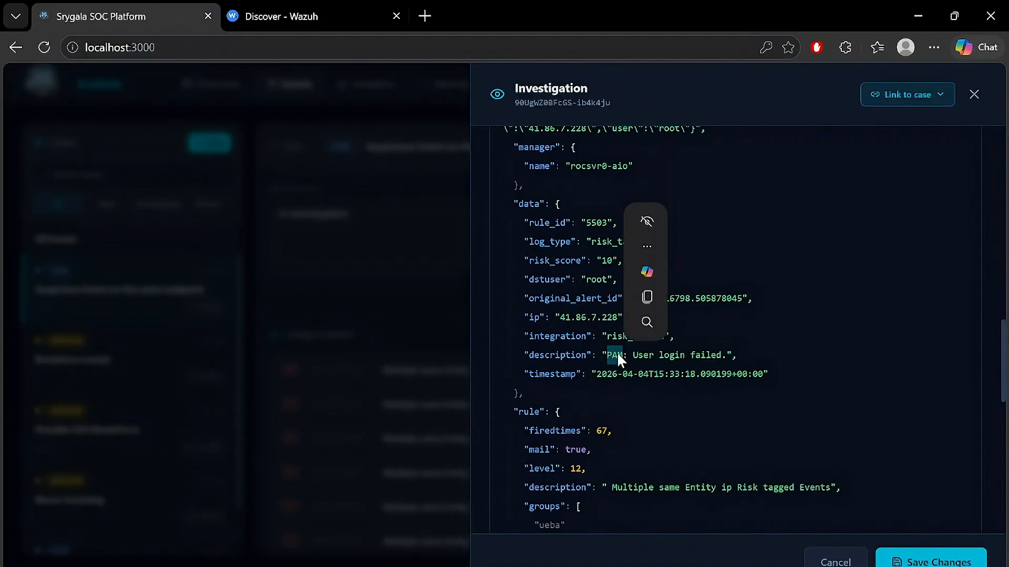
left_click(695, 358)
scroll(695, 360, "up", 3)
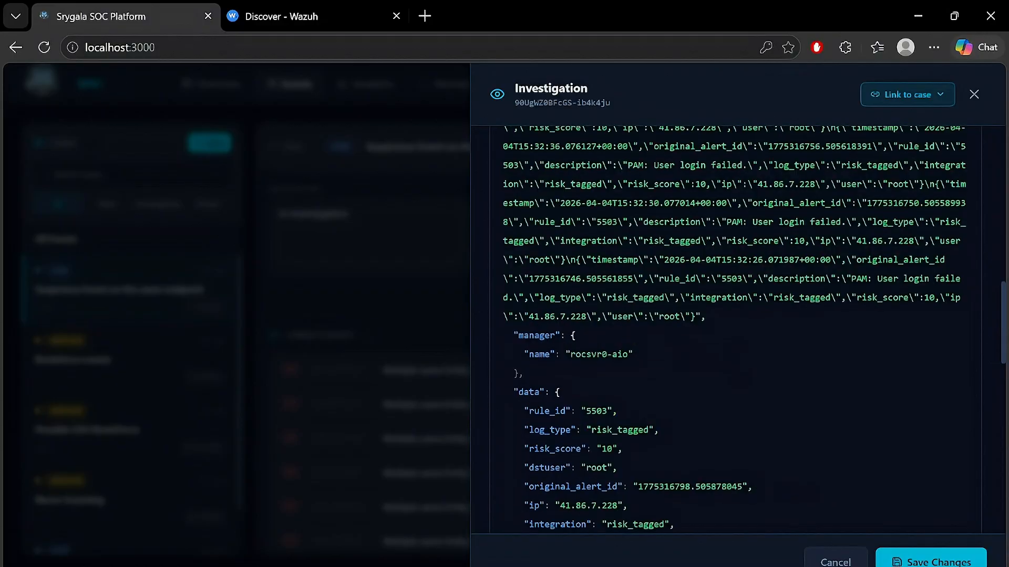
scroll(695, 365, "down", 2)
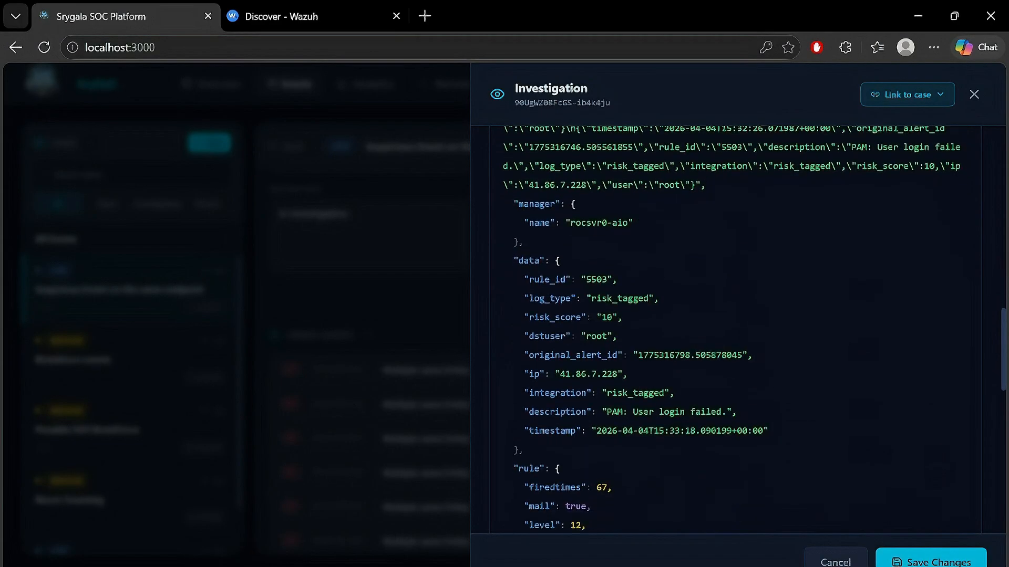
left_click(367, 280)
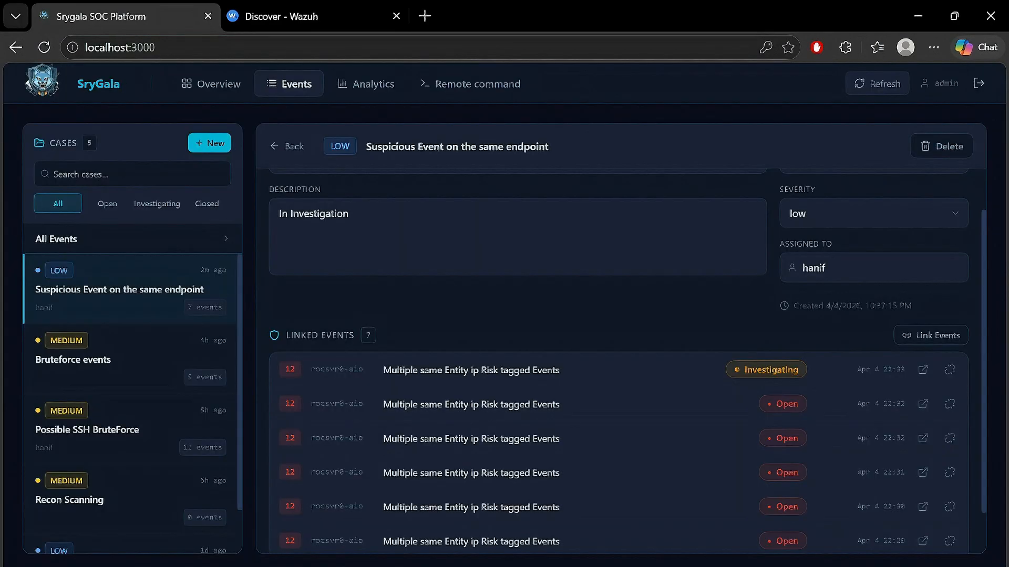
- Replace the case description with "Please Block The IP:"
key("BackSpace")
key("BackSpace")
key("BackSpace")
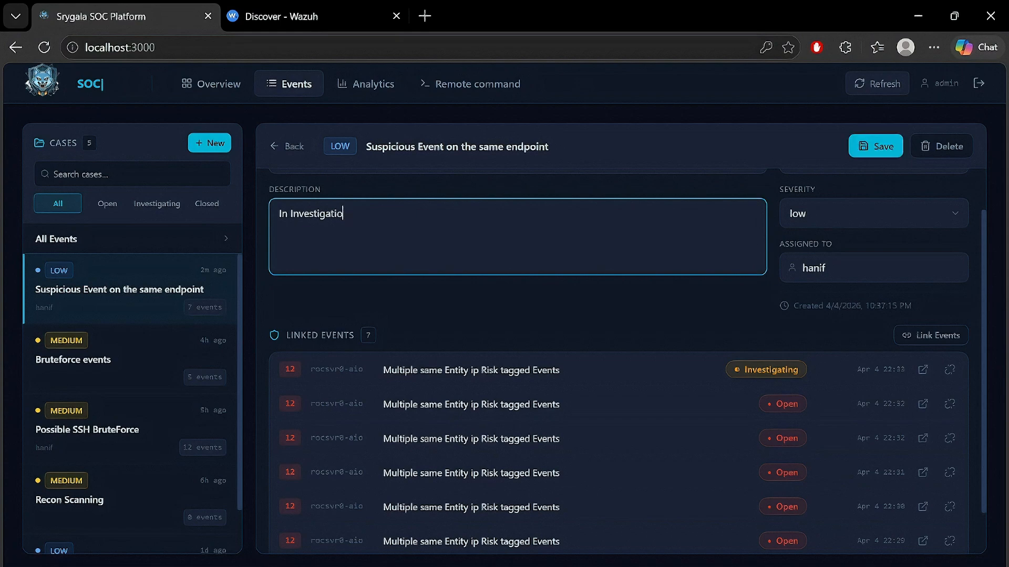
key("ctrl+a")
key("BackSpace")
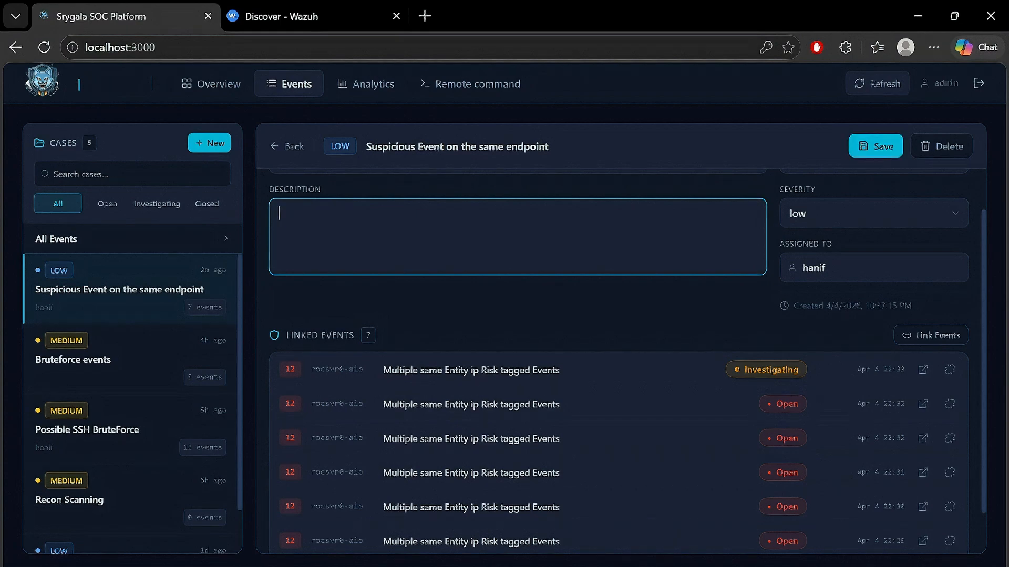
key("Caps_Lock")
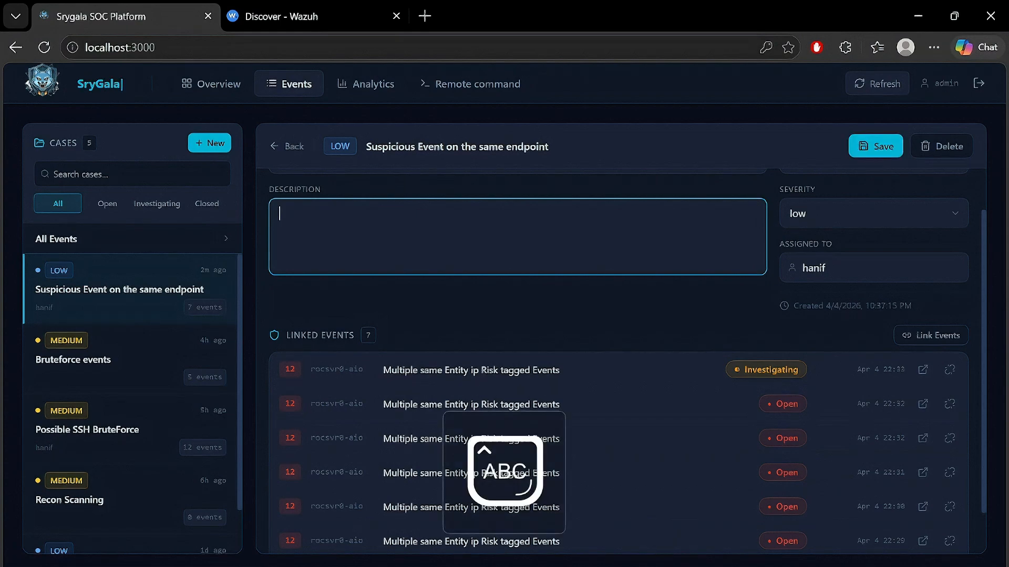
type("T")
key("Caps_Lock")
type("h")
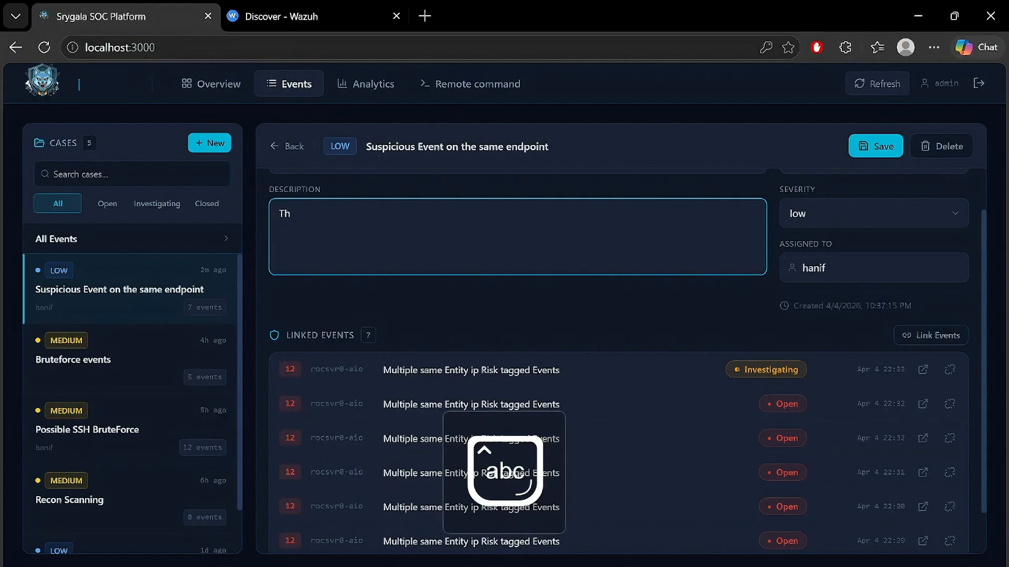
key("BackSpace")
key("BackSpace")
key("Caps_Lock")
type("P")
key("Caps_Lock")
type("lea")
type("se")
key("Caps_Lock")
type("B")
key("Caps_Lock")
type("loc")
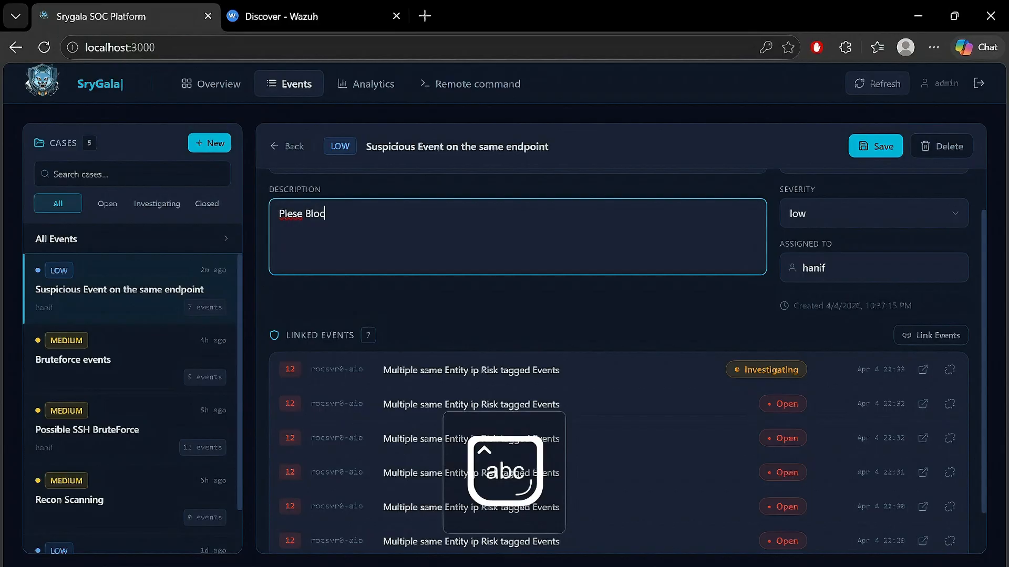
type("k")
key("Caps_Lock")
type("T")
key("Caps_Lock")
type("he ip")
key("Caps_Lock")
type("IP")
key("Caps_Lock")
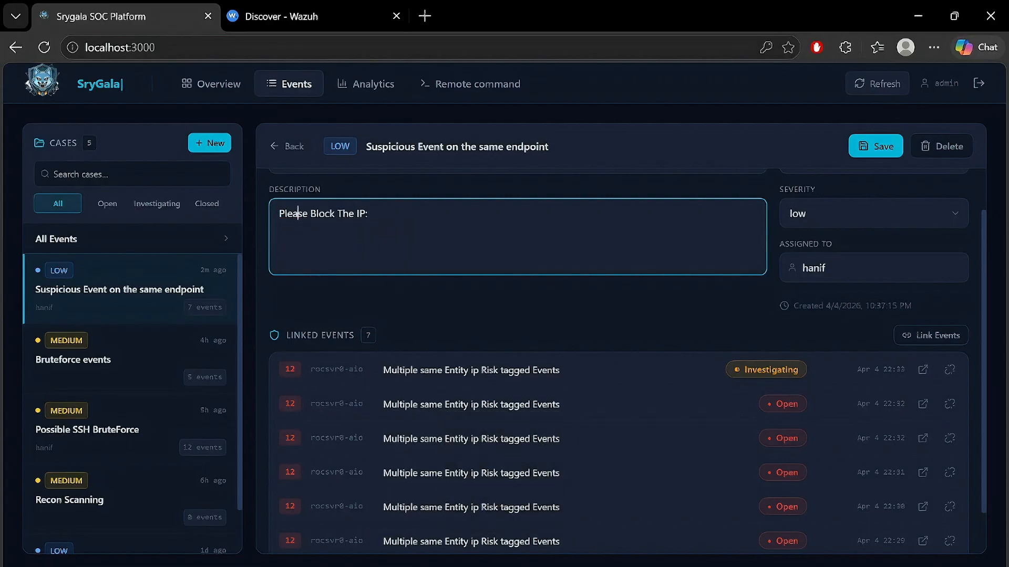
- Copy the source IP from the Apr 4 22:33 linked event and list it in the case description as "-41.86.7.228"
left_click(921, 371)
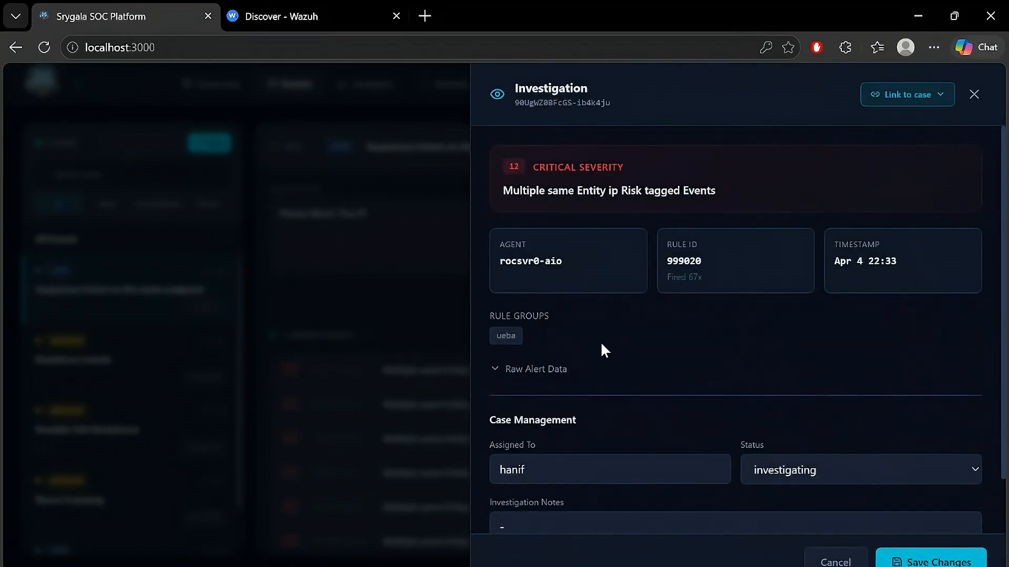
scroll(601, 342, "down", 3)
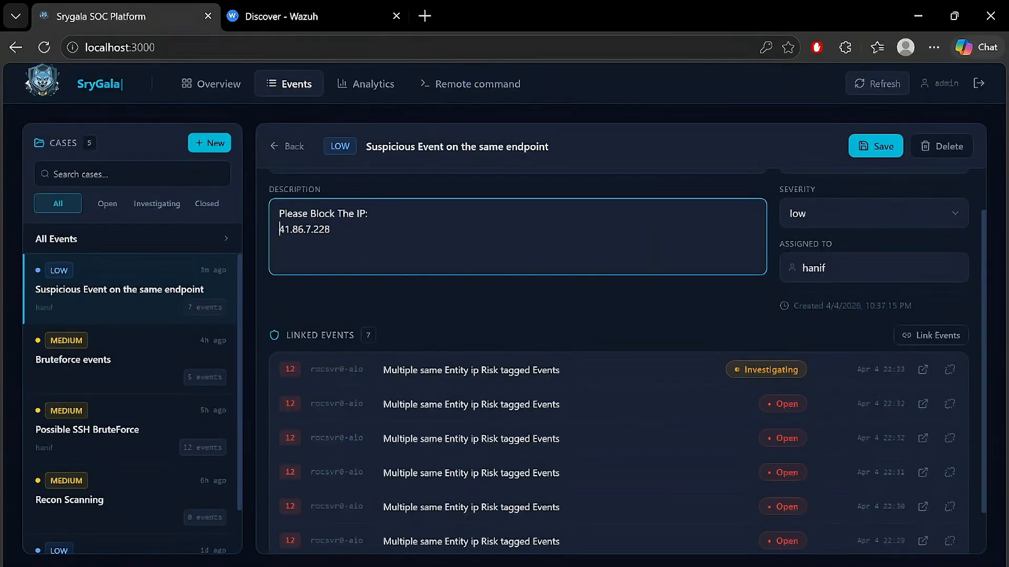
type("-41.86.7.228")
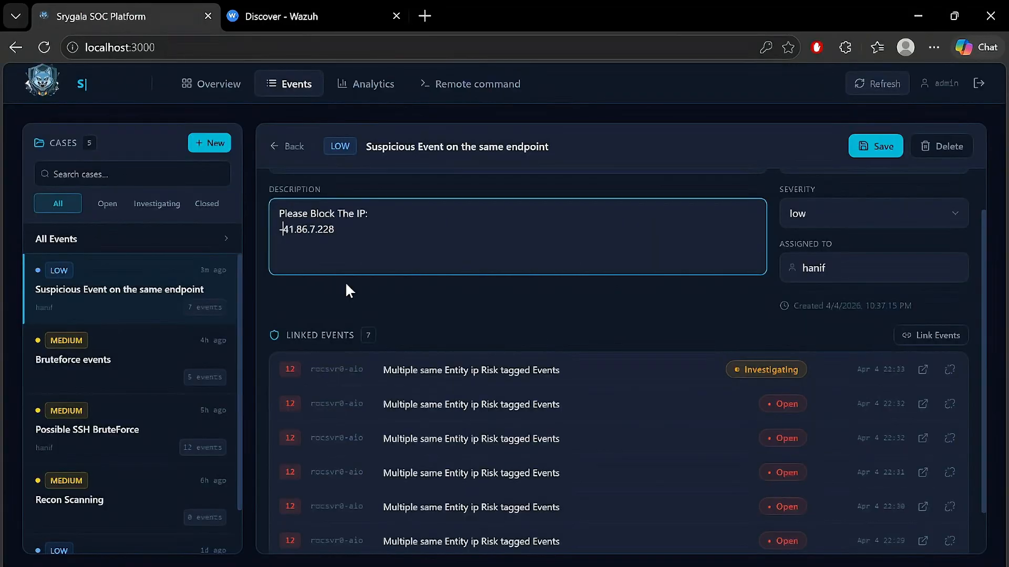
scroll(345, 281, "up", 1)
scroll(920, 379, "down", 1)
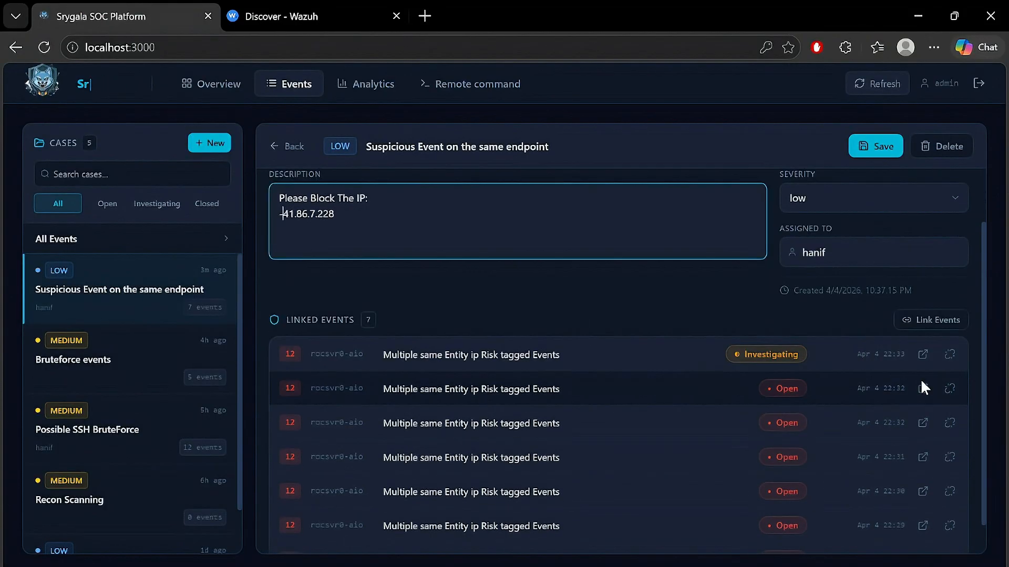
- Copy the source IP from the first Apr 4 22:32 linked event and add "-176.120.22.17" to the case description
left_click(927, 391)
scroll(576, 336, "down", 1)
left_click(549, 308)
scroll(729, 354, "down", 10)
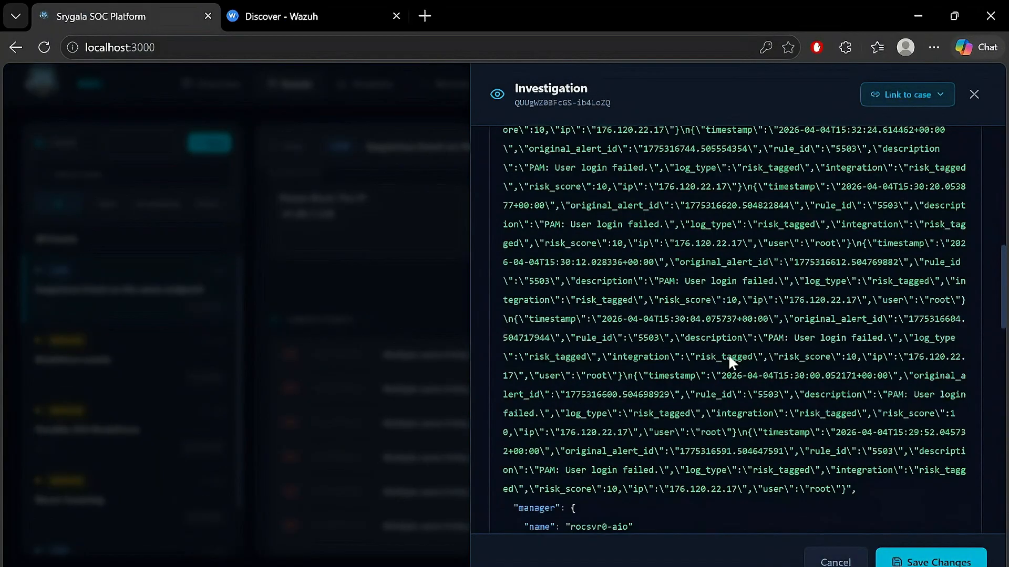
left_click_drag(560, 377, 628, 378)
right_click(628, 378)
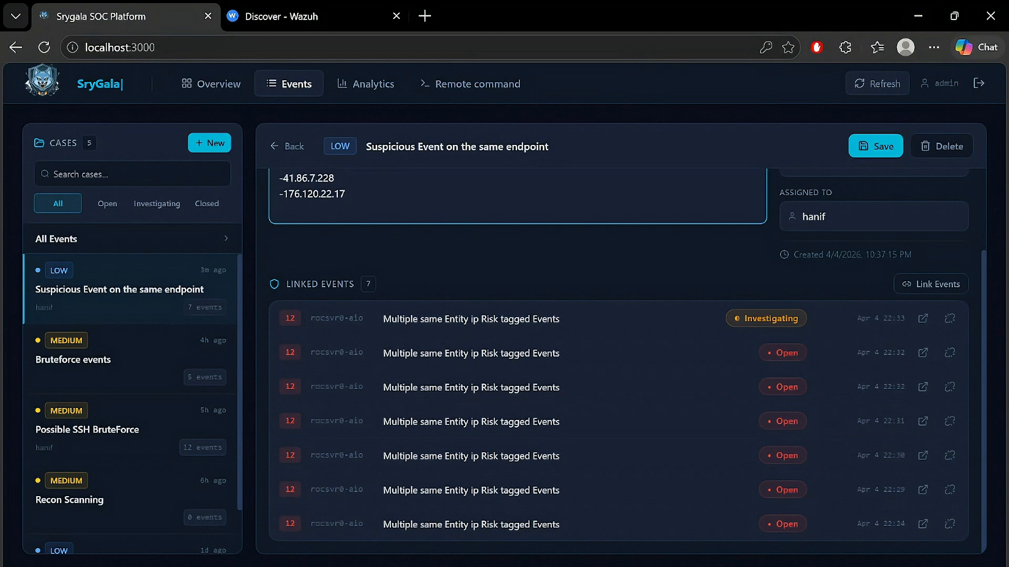
scroll(445, 250, "up", 2)
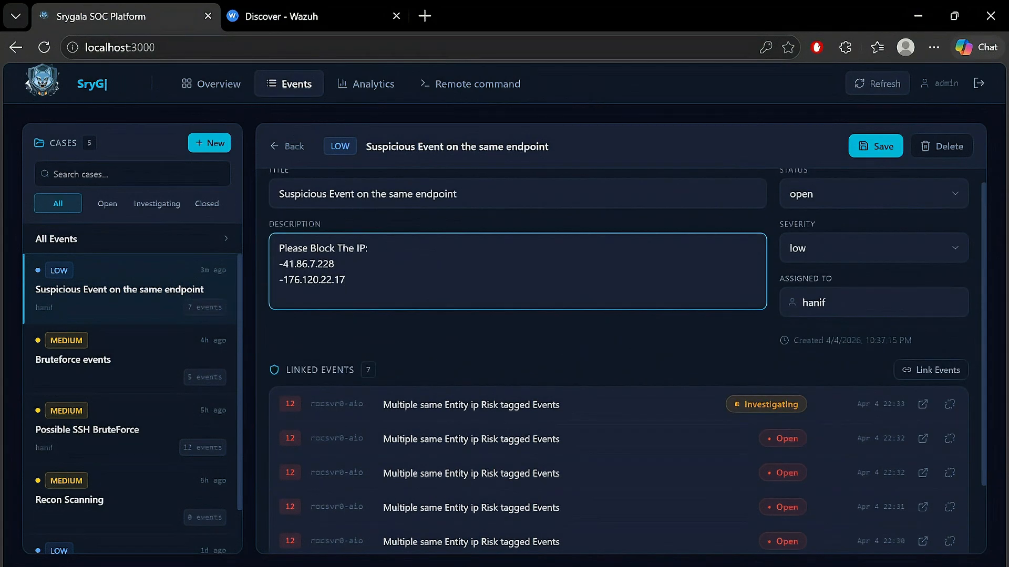
- Save the case with its updated description and review its title, description and linked events
left_click(863, 155)
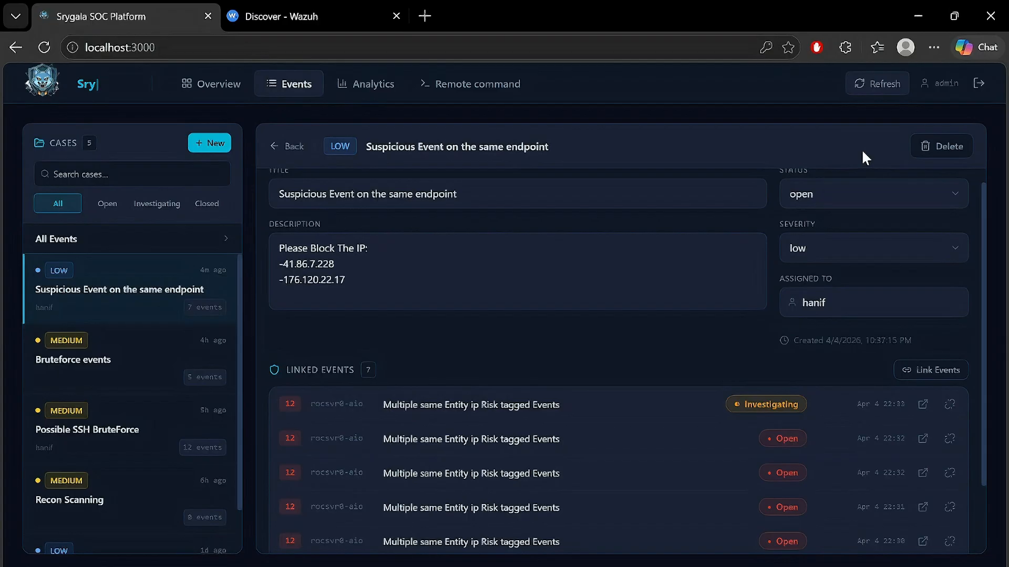
left_click(301, 146)
left_click(150, 288)
scroll(703, 358, "down", 3)
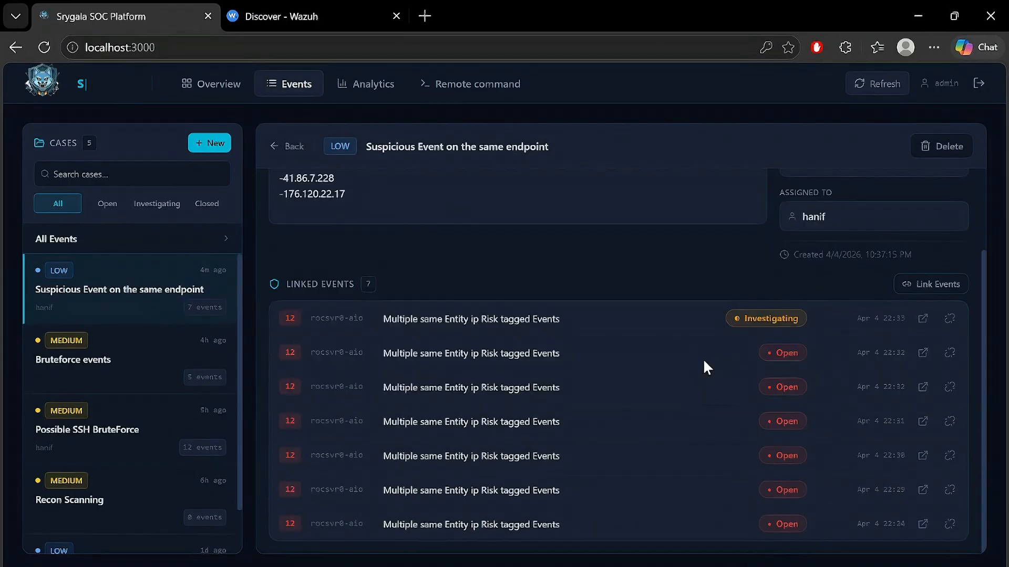
scroll(703, 358, "up", 3)
left_click_drag(345, 297, 298, 267)
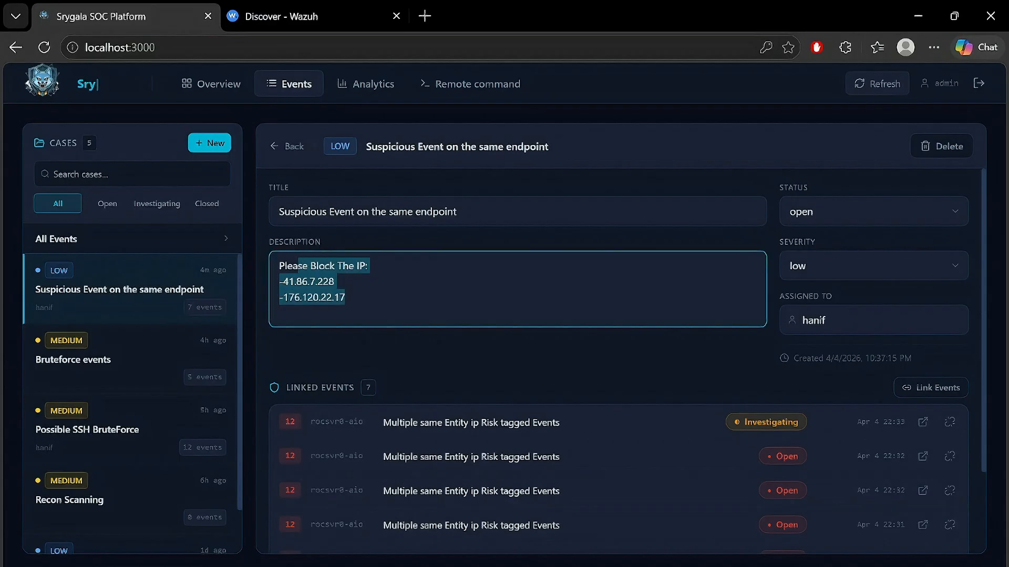
key("Right")
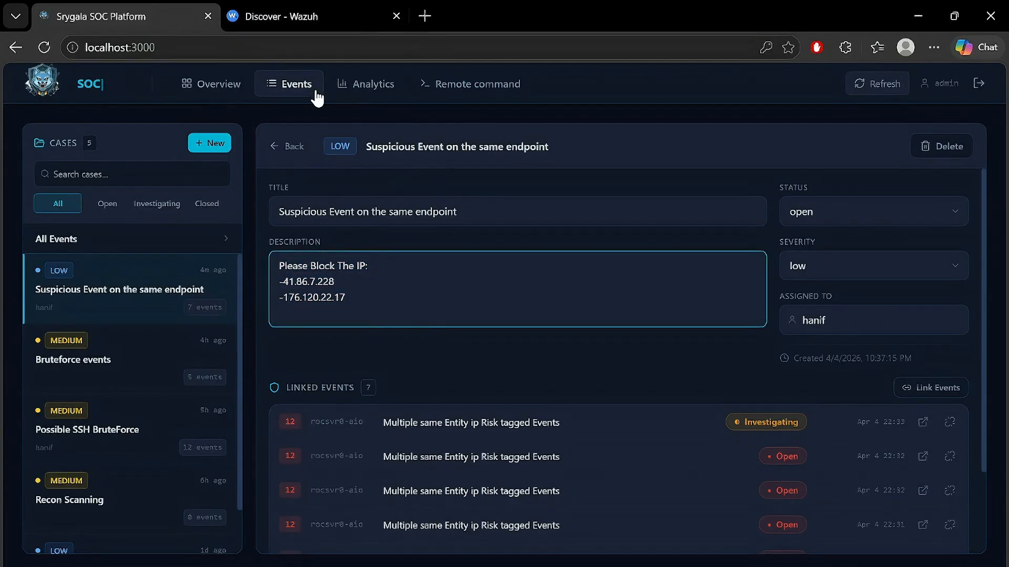
left_click_drag(549, 147, 367, 147)
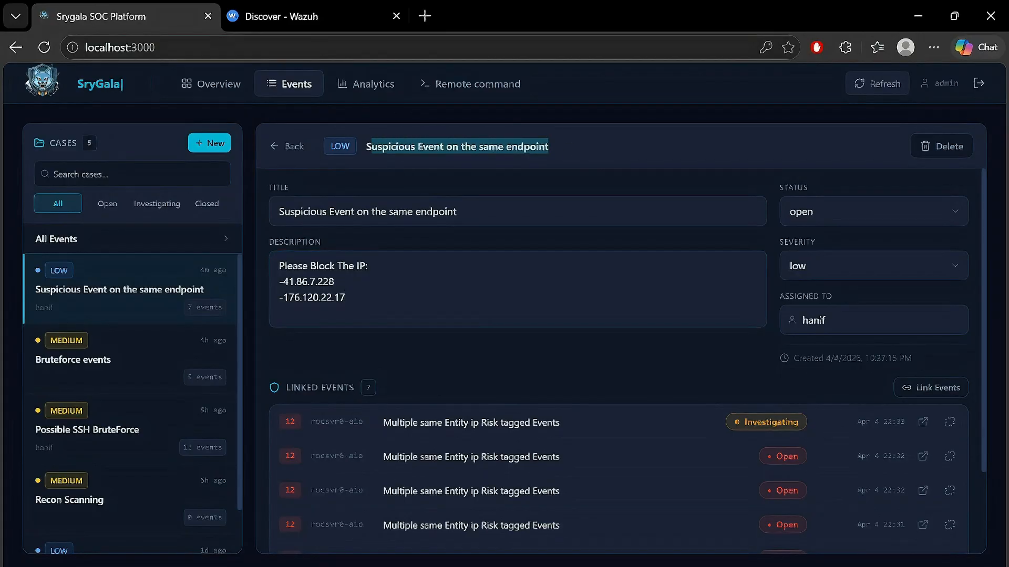
- Copy "Suspicious" from the case title and search the wazuh-offense* index for it in Wazuh Discover
left_click(316, 7)
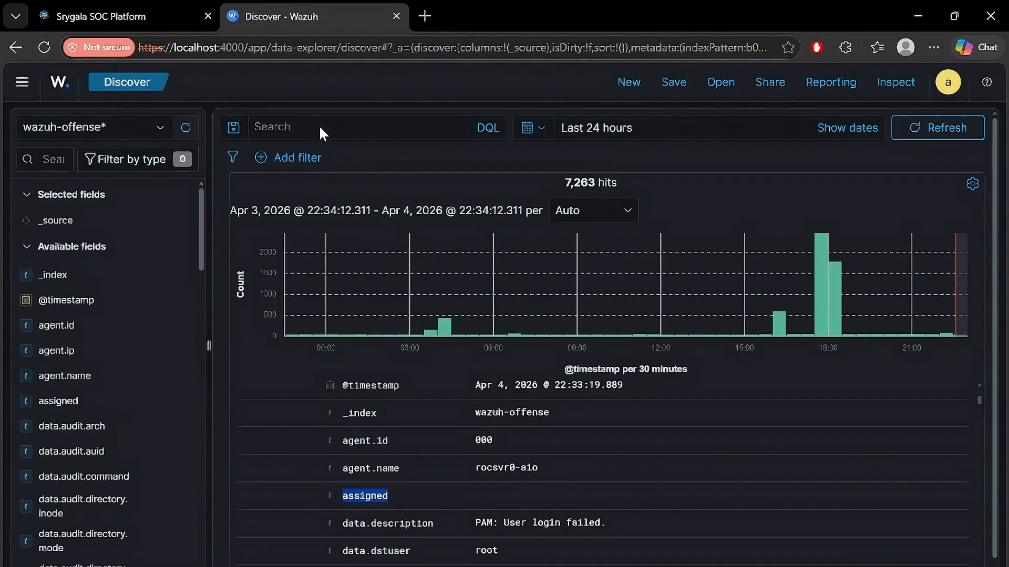
left_click(148, 17)
double_click(383, 149)
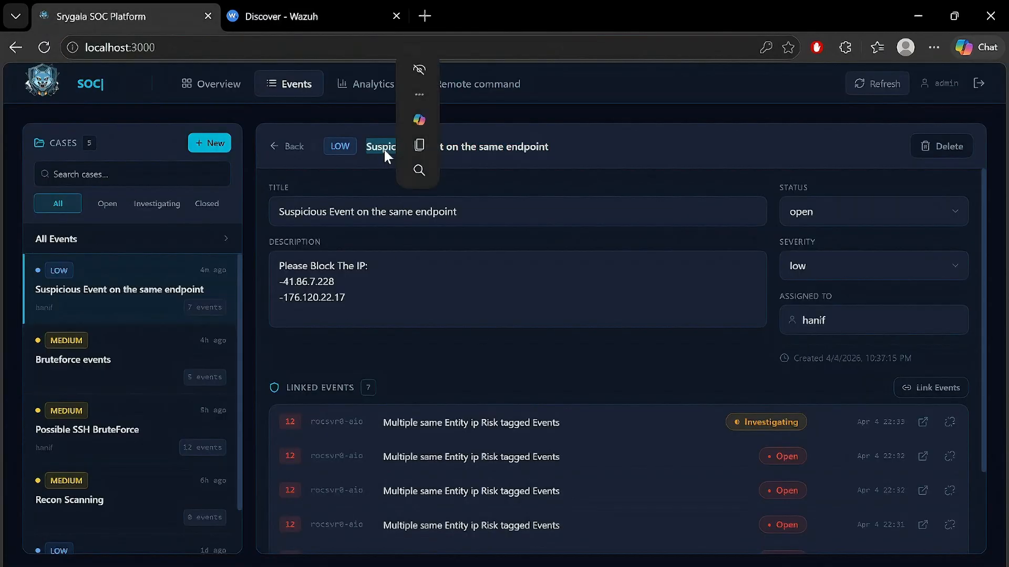
double_click(309, 211)
key("ctrl+c")
left_click(294, 14)
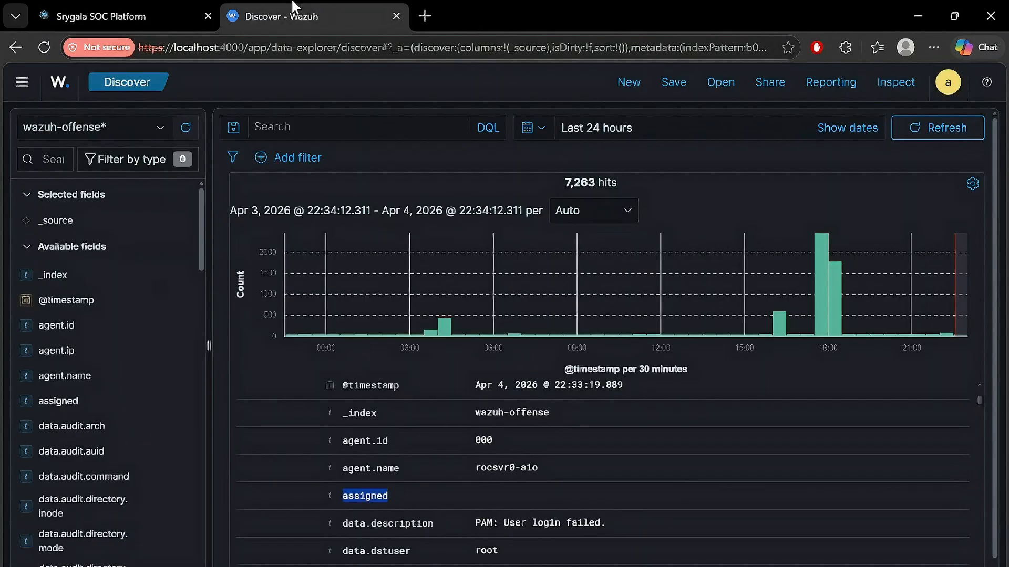
left_click(315, 128)
key("ctrl+v")
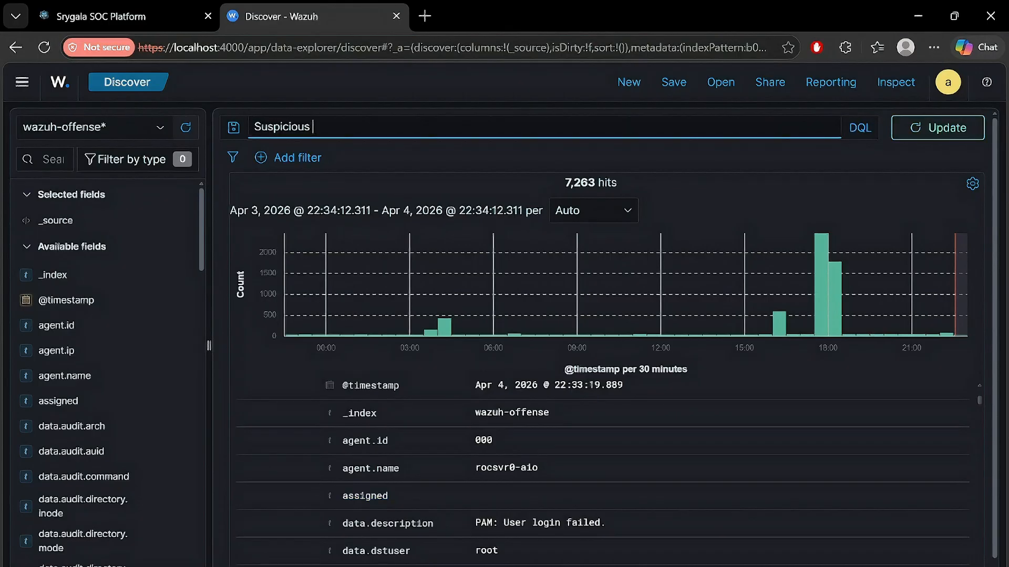
key("Return")
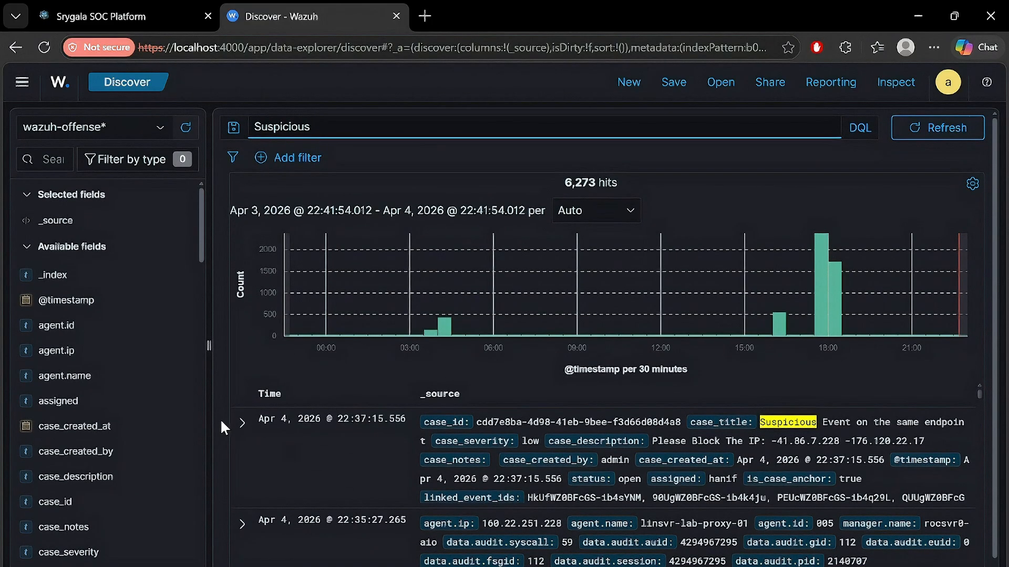
- Expand the Apr 4 22:37:15 case document and examine its title, severity, linked event IDs and status
left_click(232, 420)
left_click(242, 423)
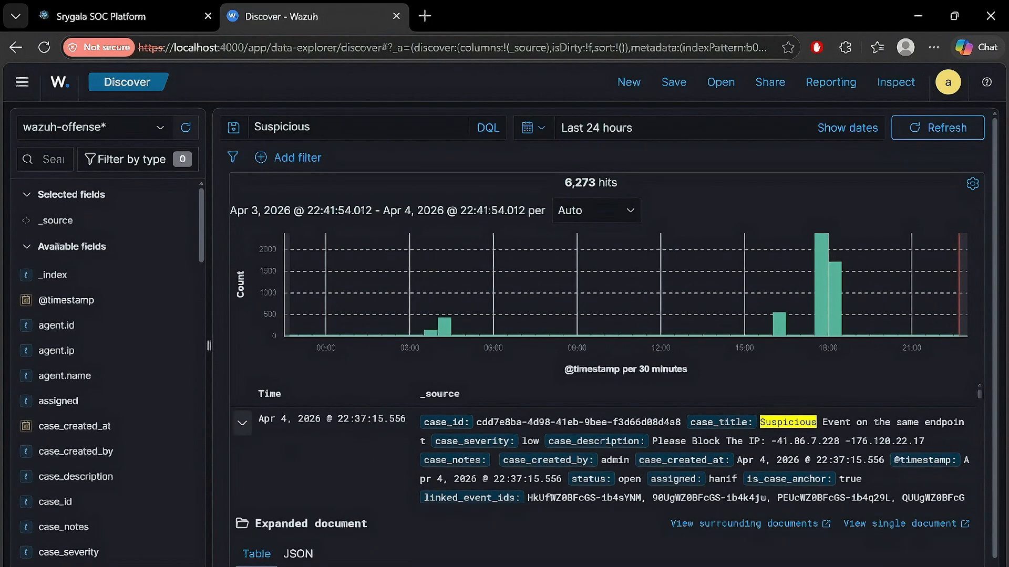
scroll(581, 424, "down", 5)
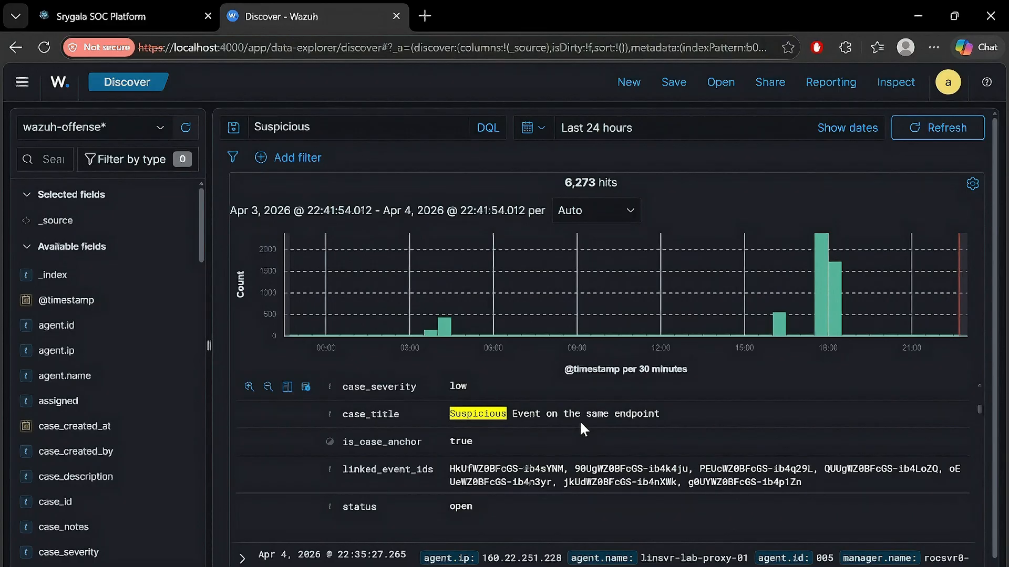
scroll(579, 420, "up", 5)
scroll(579, 420, "up", 5)
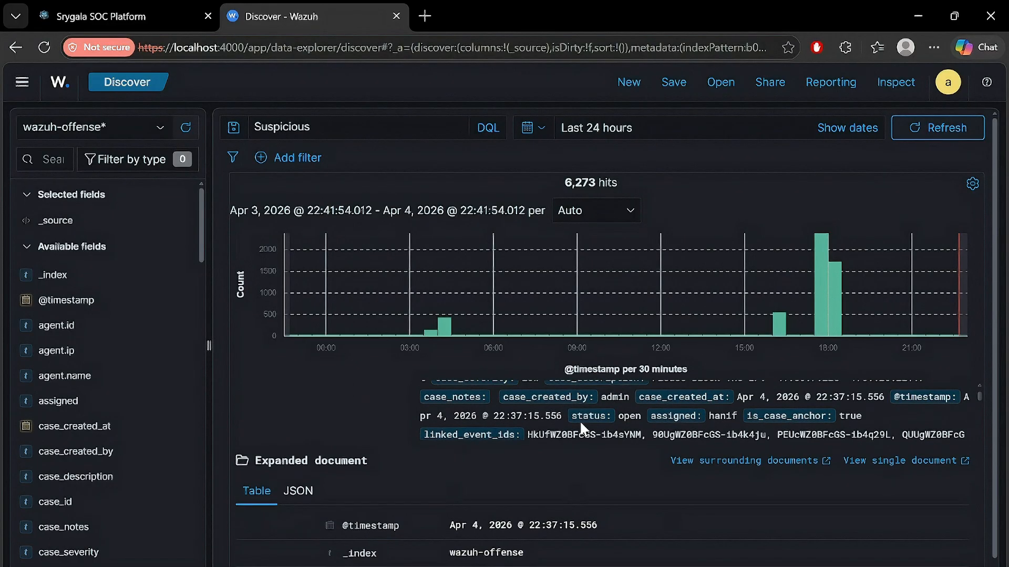
- Compare the Wazuh case document with the case in the SryGala SOC Platform, checking the IPs in its description
left_click(125, 3)
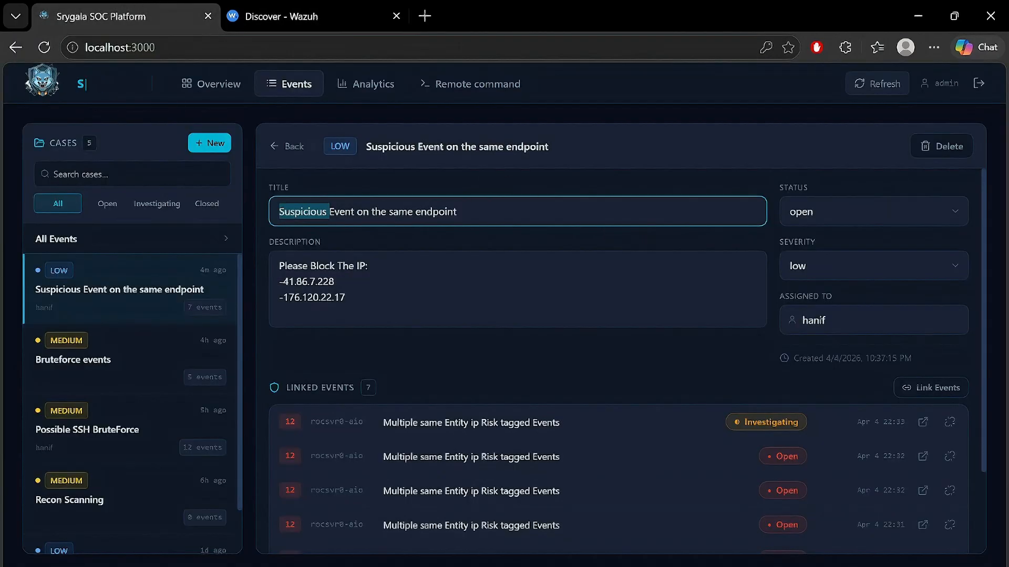
left_click(279, 16)
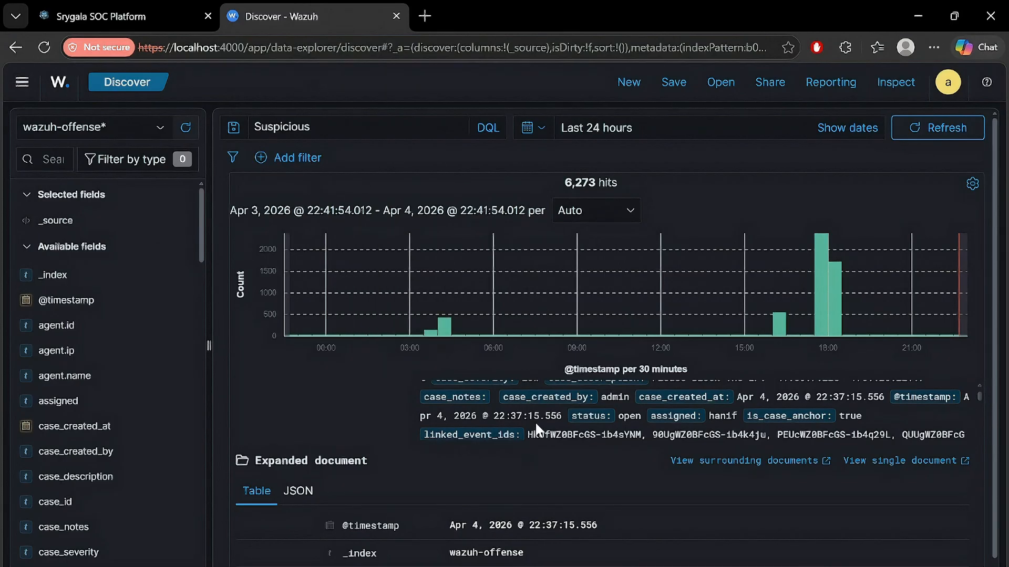
left_click(150, 4)
left_click(282, 152)
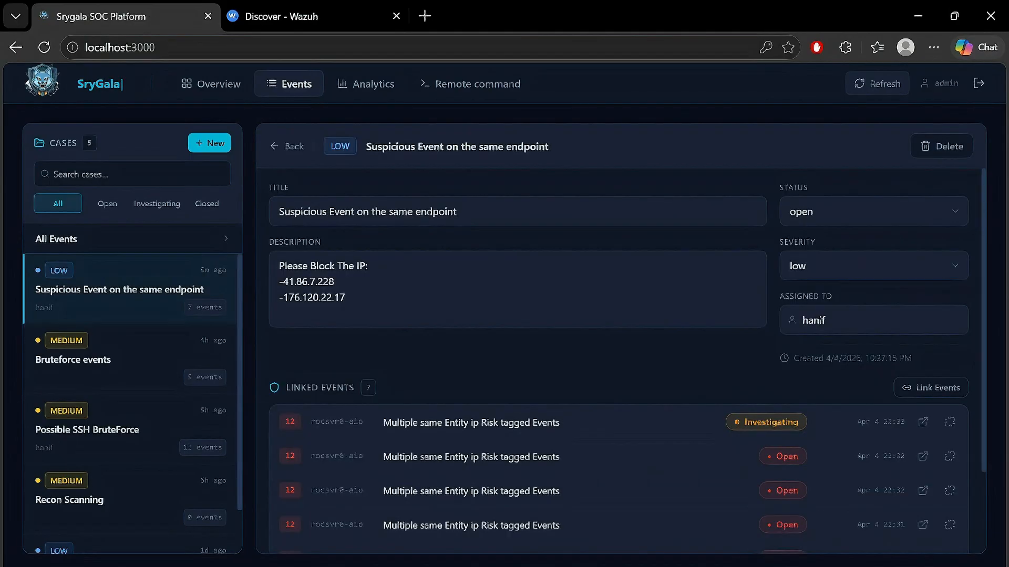
left_click_drag(280, 282, 346, 298)
left_click(346, 298)
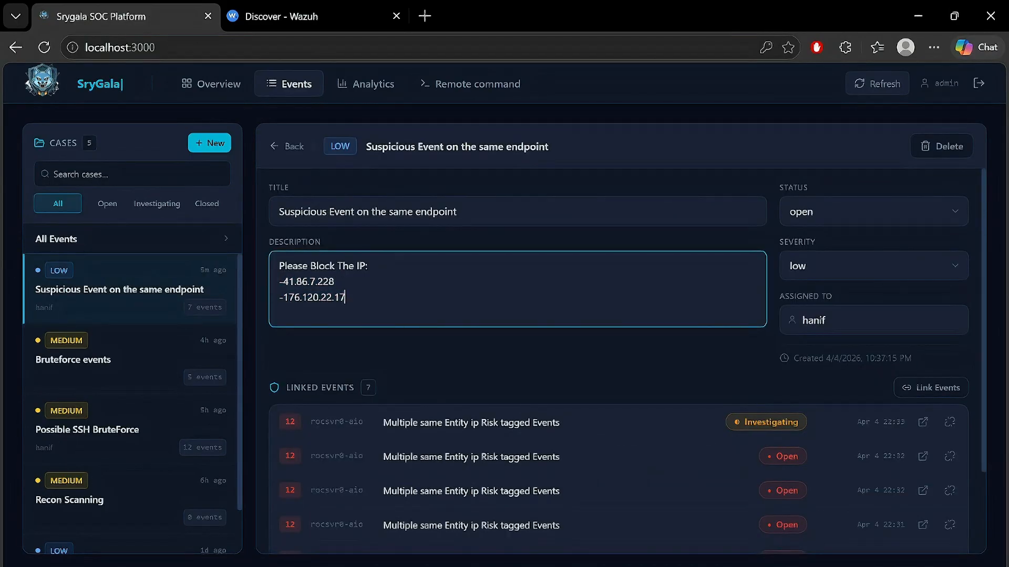
- Open the remote command page and review its execution history and the details of the successful iptables DROP entry
left_click(470, 89)
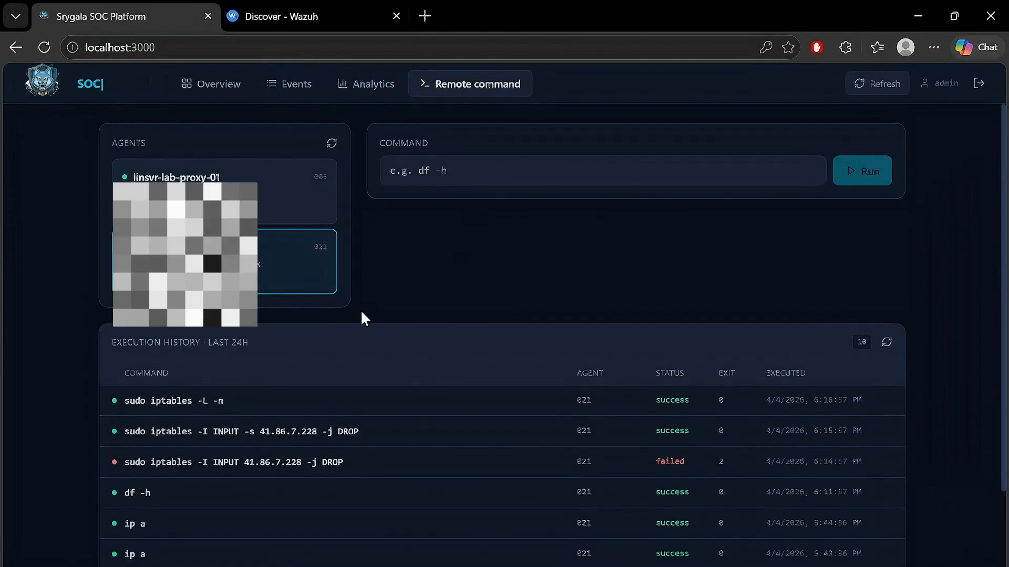
scroll(376, 326, "down", 1)
scroll(379, 325, "down", 1)
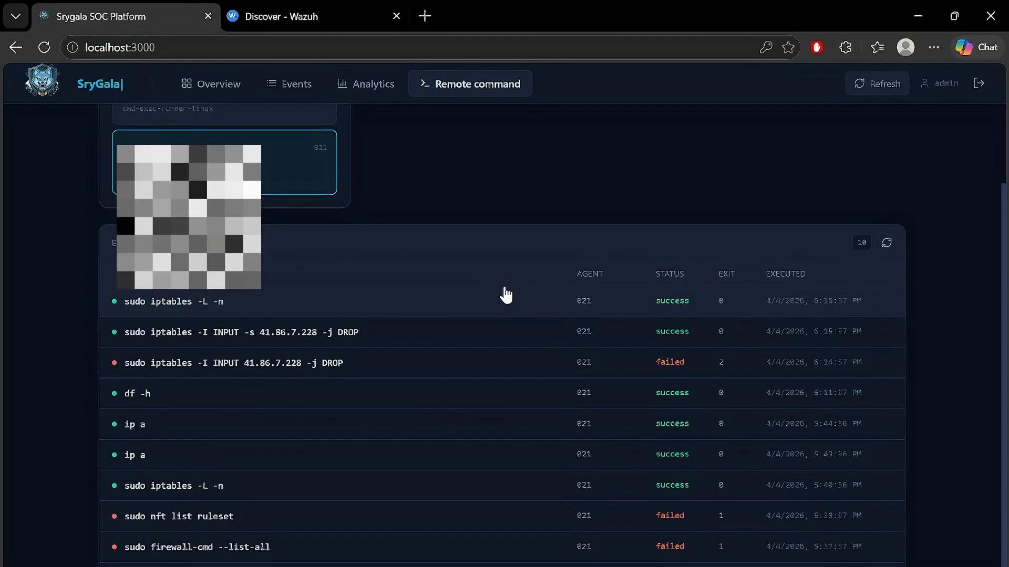
scroll(505, 290, "up", 2)
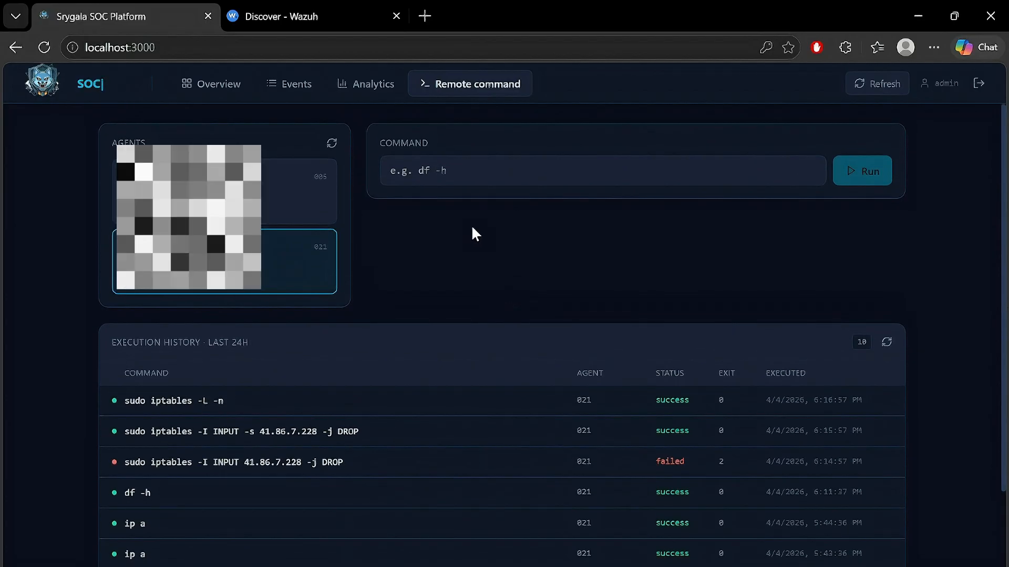
left_click(188, 444)
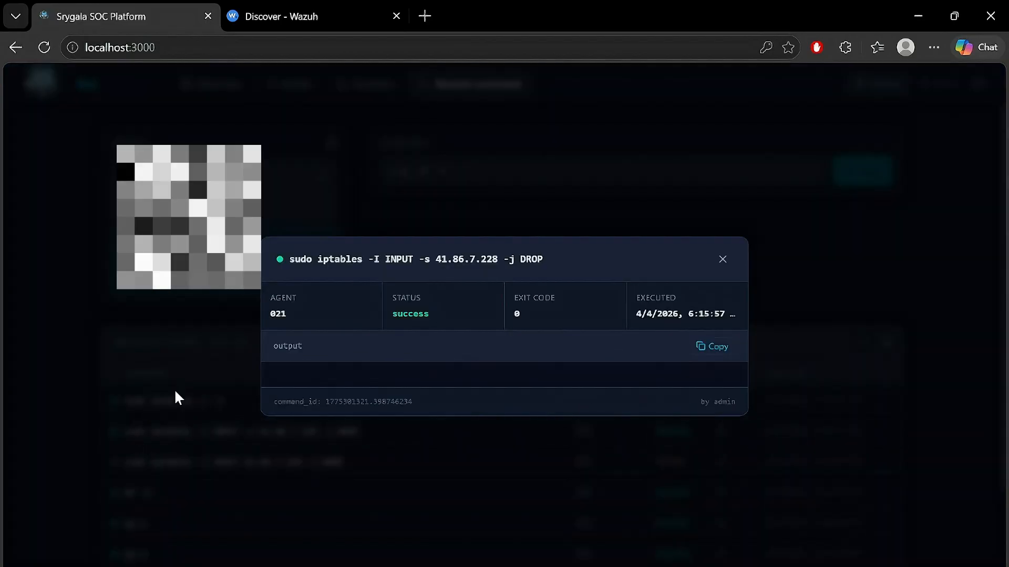
left_click(723, 259)
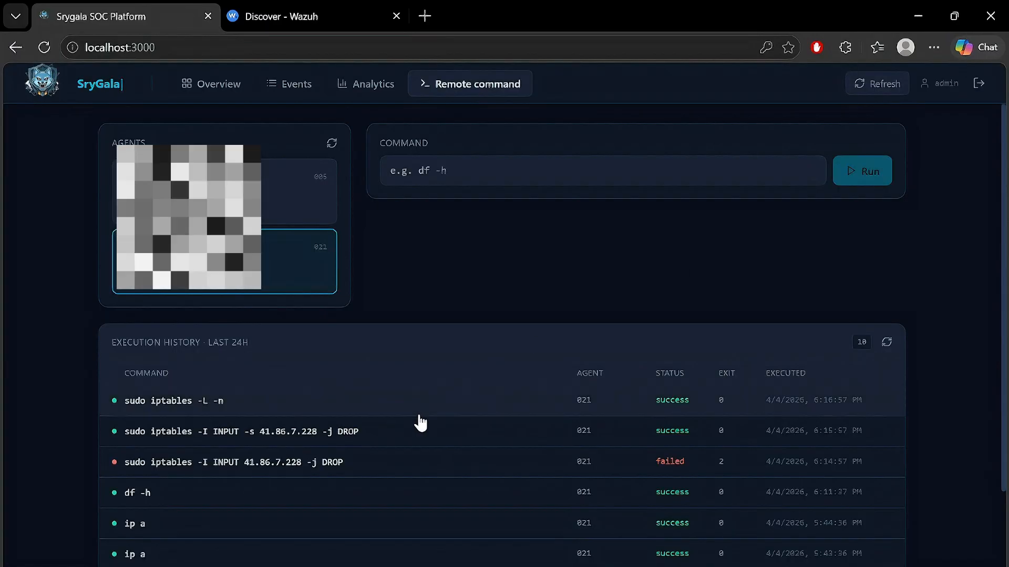
- Copy "sudo iptables -I INPUT -s 41.86.7.228 -j DROP" from its execution history entry and enter it as the new remote command
left_click(156, 425)
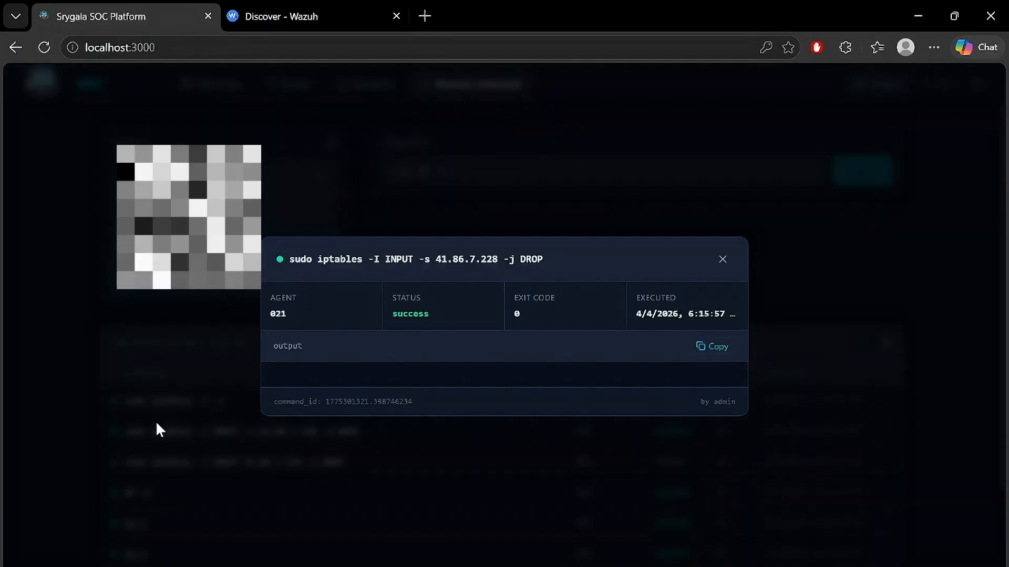
left_click_drag(285, 260, 528, 264)
key("ctrl+c")
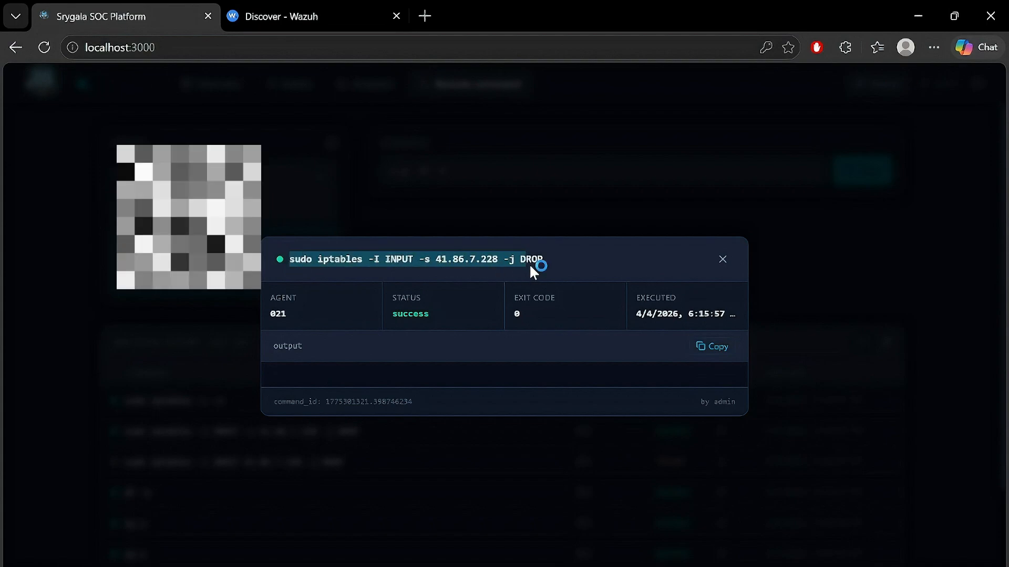
left_click(553, 263)
left_click(507, 192)
left_click(489, 171)
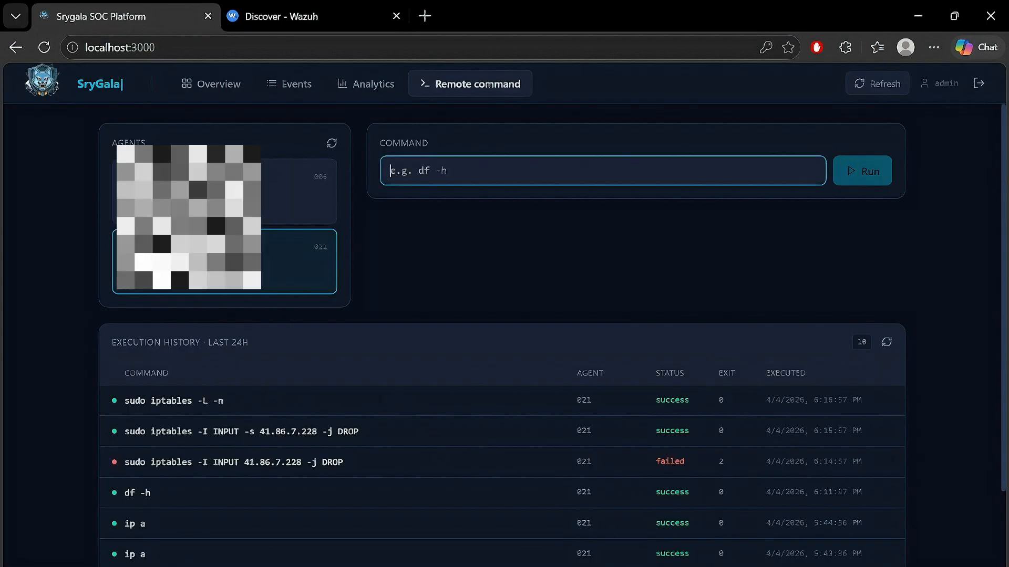
key("ctrl+v")
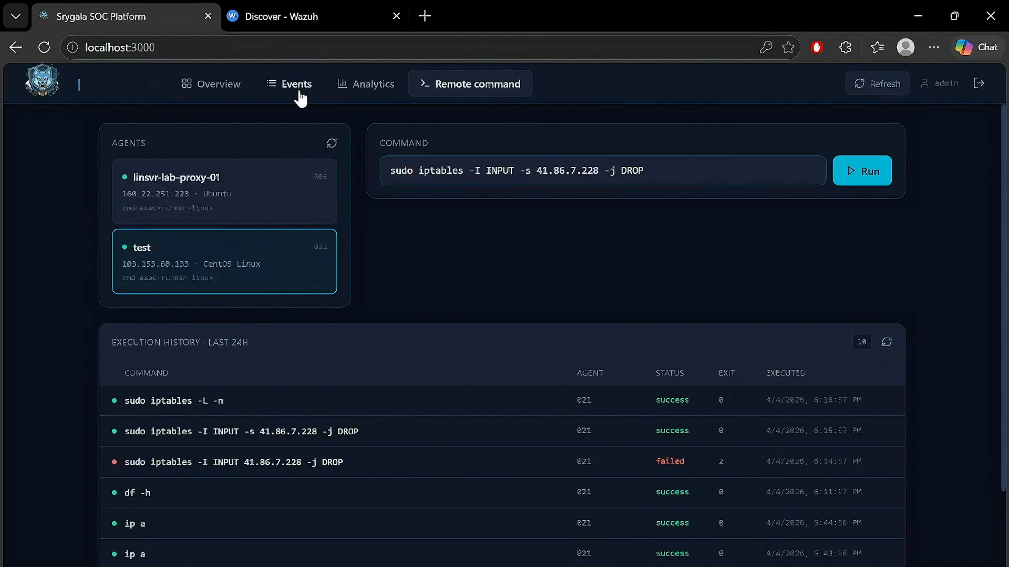
- Replace the command's source IP with 176.120.22.17 copied from the case description and run it on agent 021
left_click(292, 85)
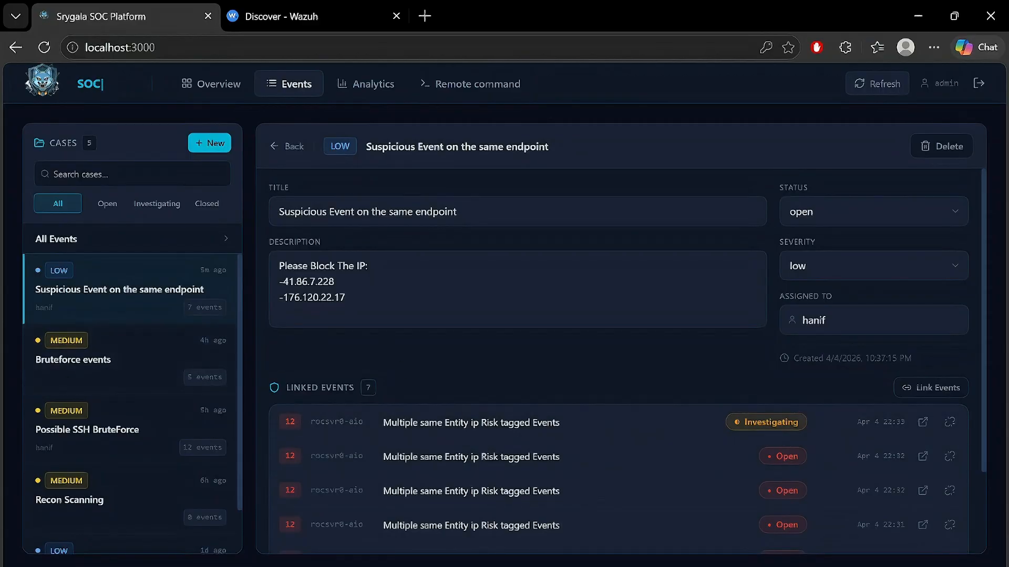
left_click_drag(345, 297, 283, 298)
key("ctrl+c")
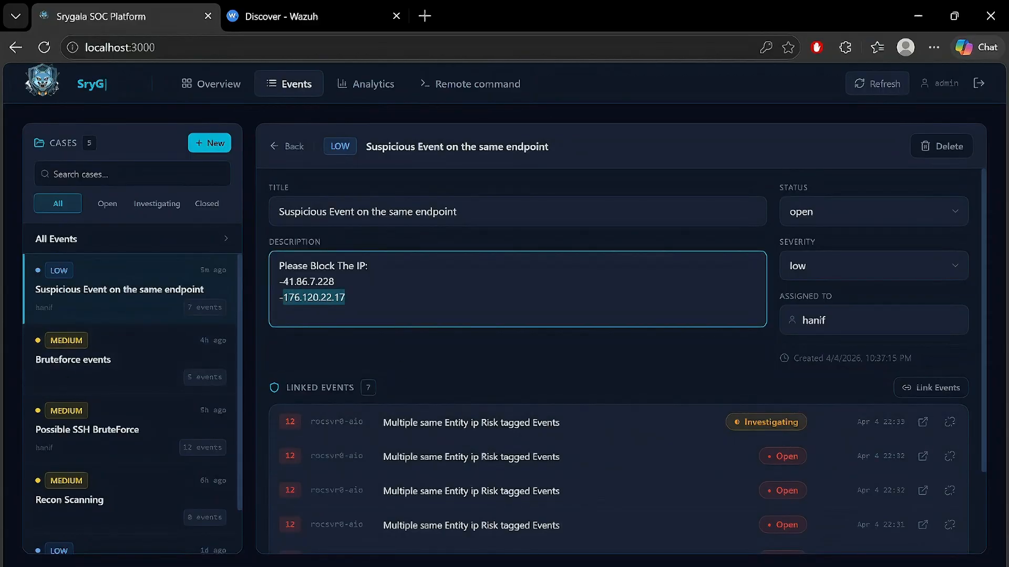
left_click(489, 84)
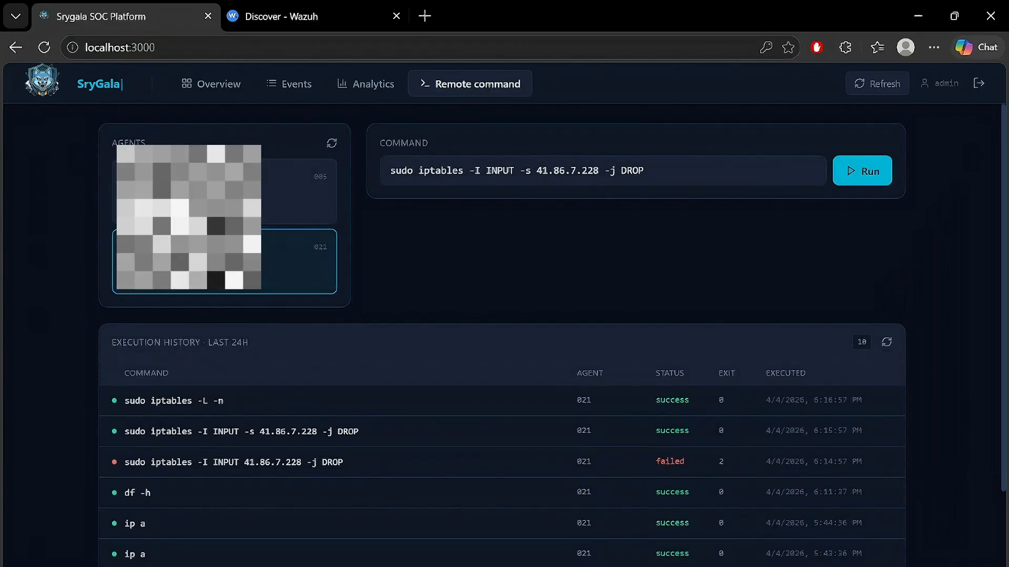
left_click(598, 171)
left_click_drag(597, 171, 536, 171)
key("ctrl+v")
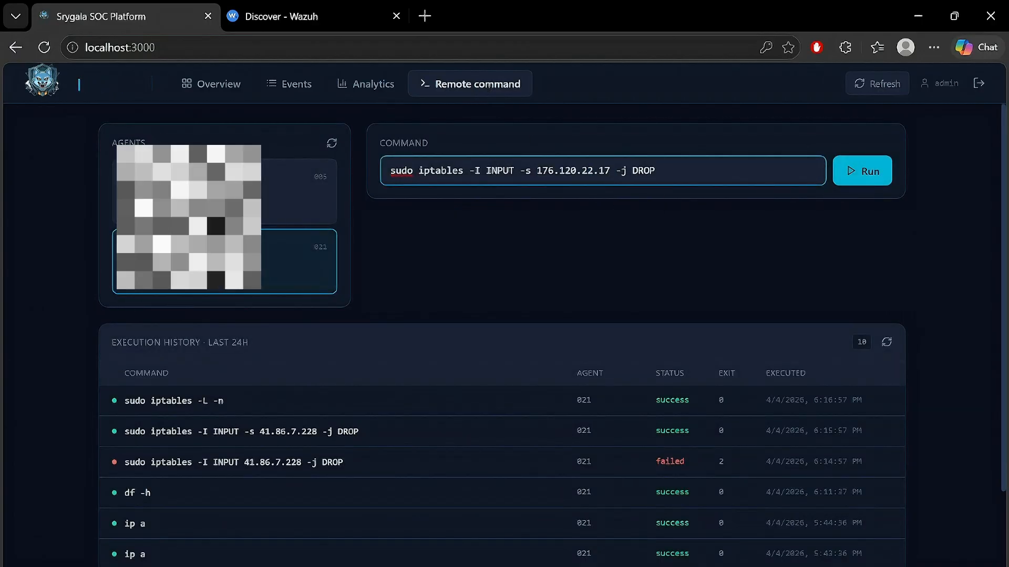
left_click(881, 170)
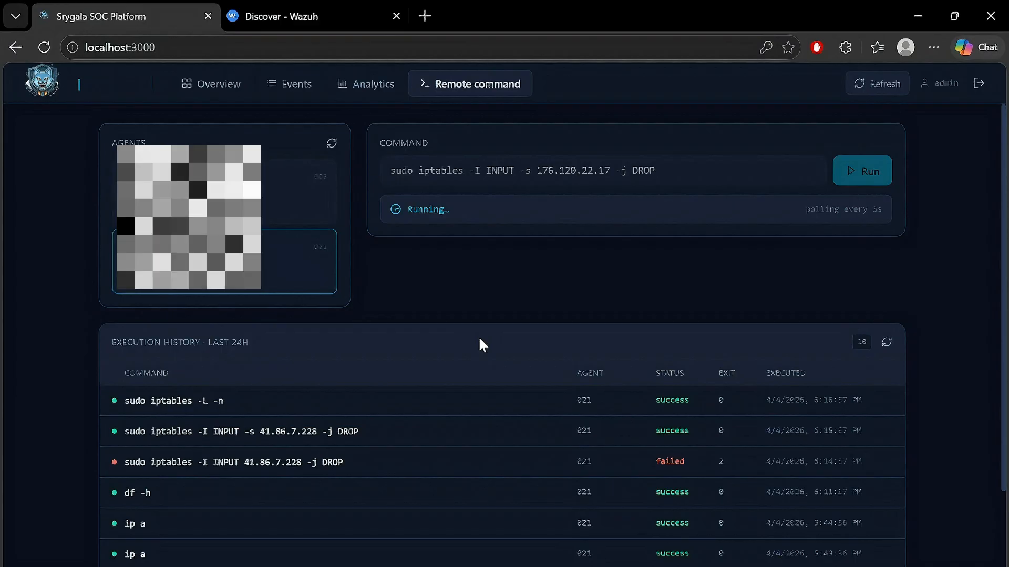
- Open the analytics page, review its charts and set them to show 1000 events
left_click(358, 90)
scroll(489, 314, "down", 1)
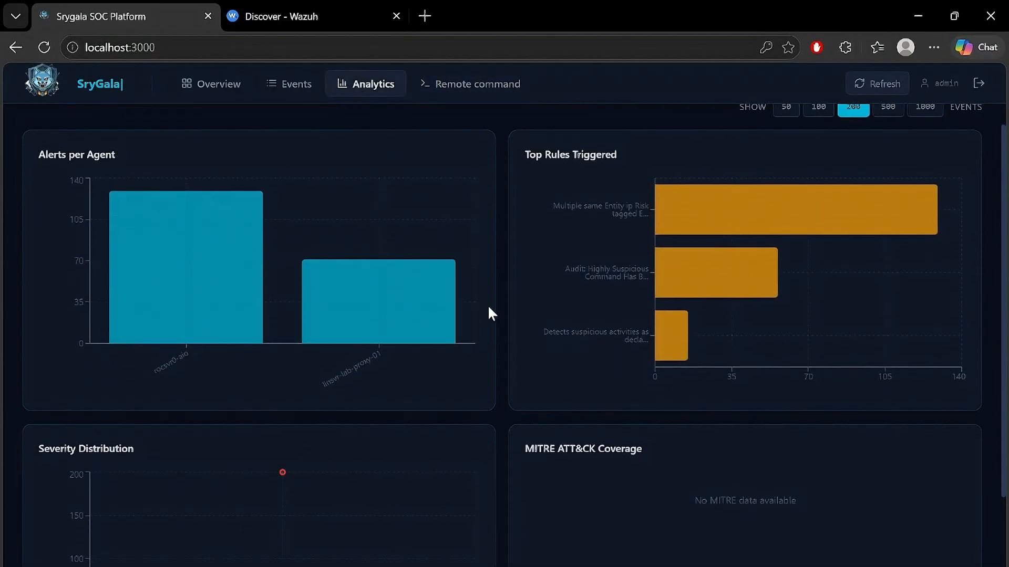
scroll(488, 314, "down", 1)
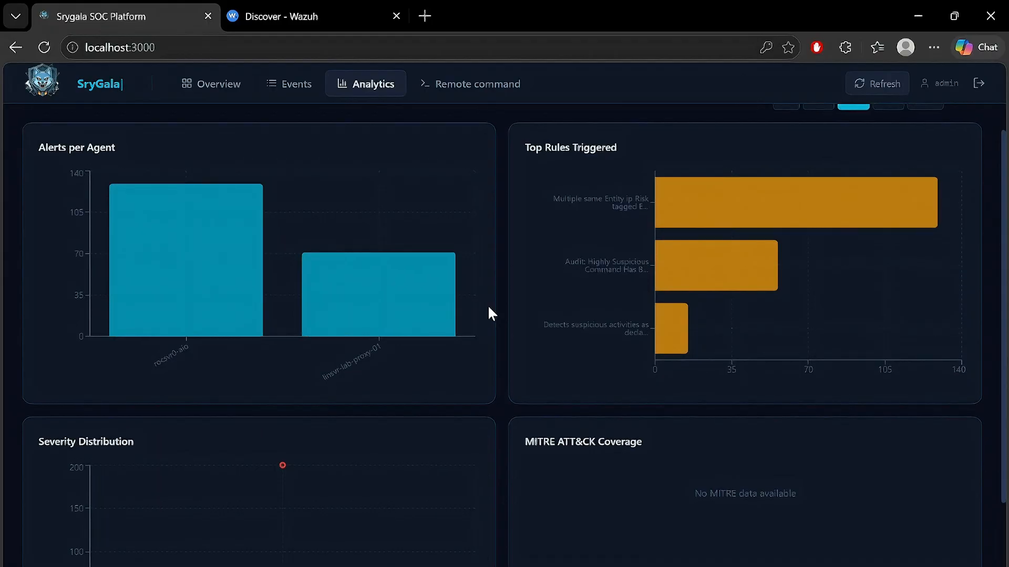
scroll(487, 305, "up", 1)
mouse_move(706, 250)
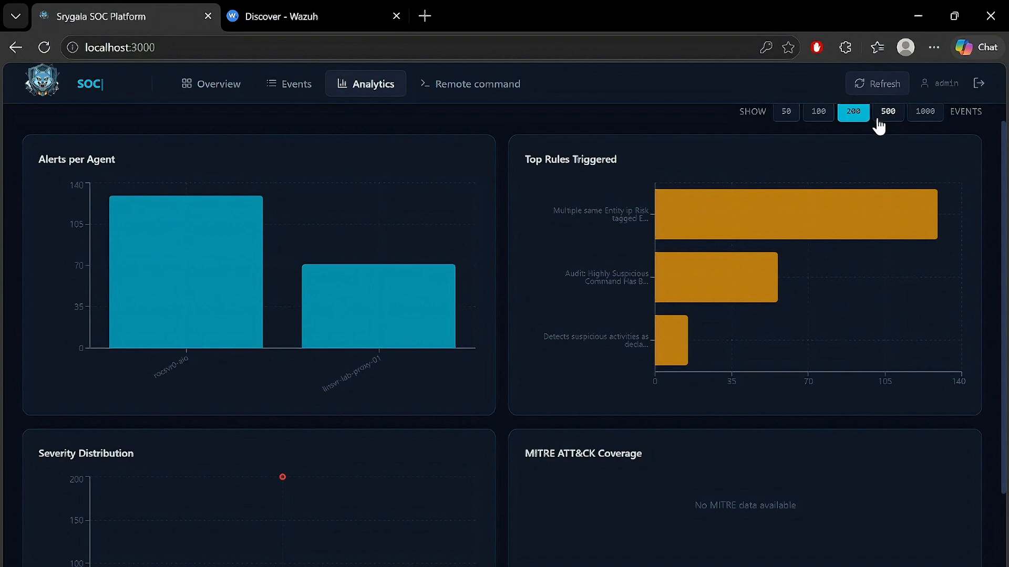
left_click(925, 113)
scroll(776, 267, "down", 1)
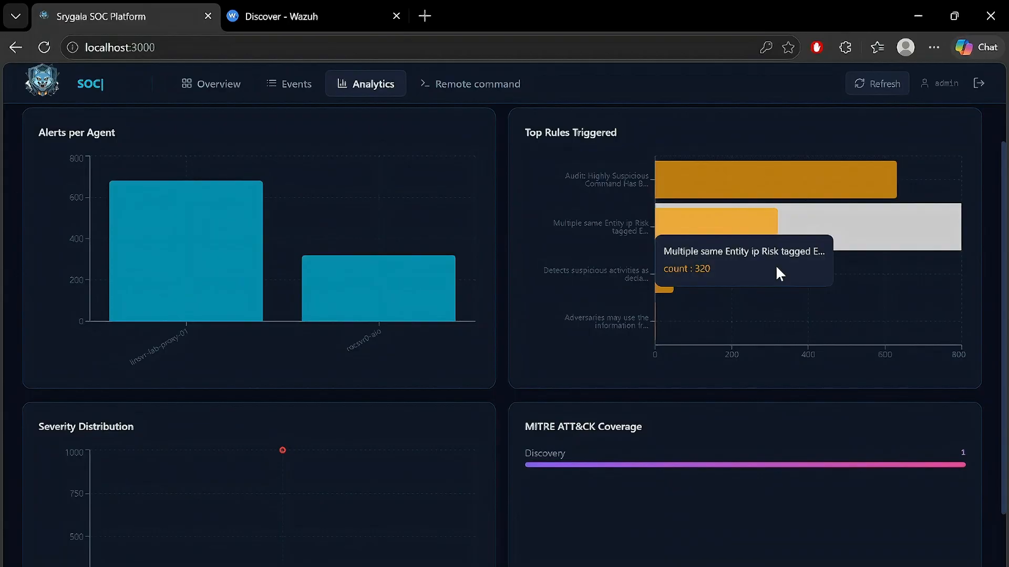
- Examine the Alerts per Agent and Top Rules Triggered charts, including the count for linsvr-lab-proxy-01
scroll(776, 266, "down", 1)
scroll(776, 266, "up", 1)
scroll(614, 366, "up", 1)
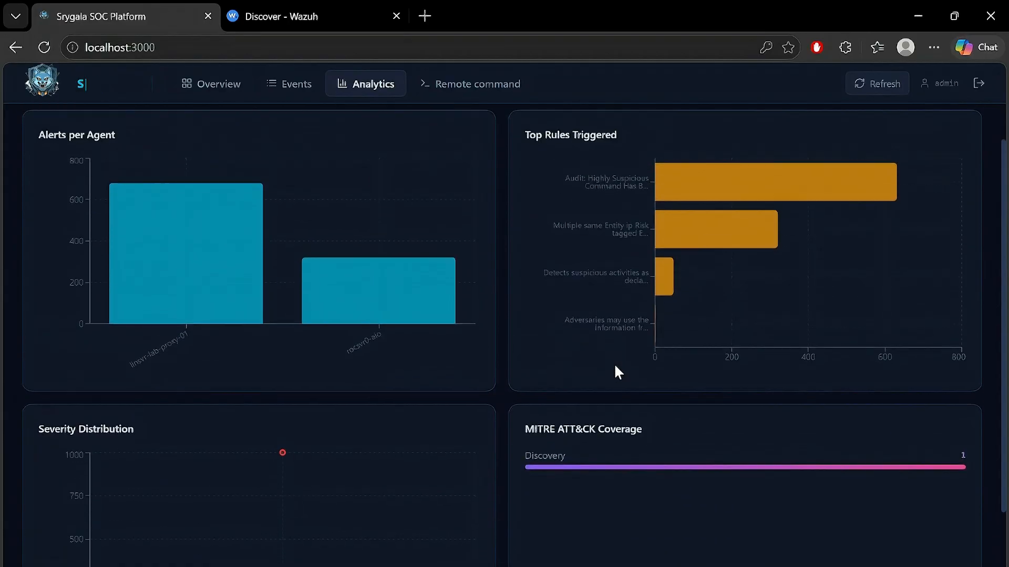
mouse_move(251, 299)
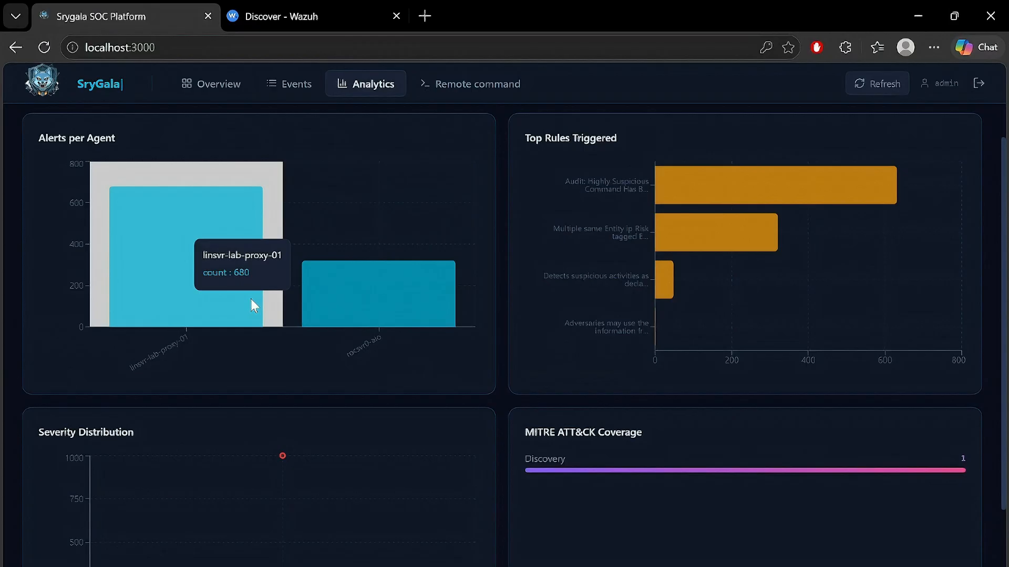
mouse_move(339, 305)
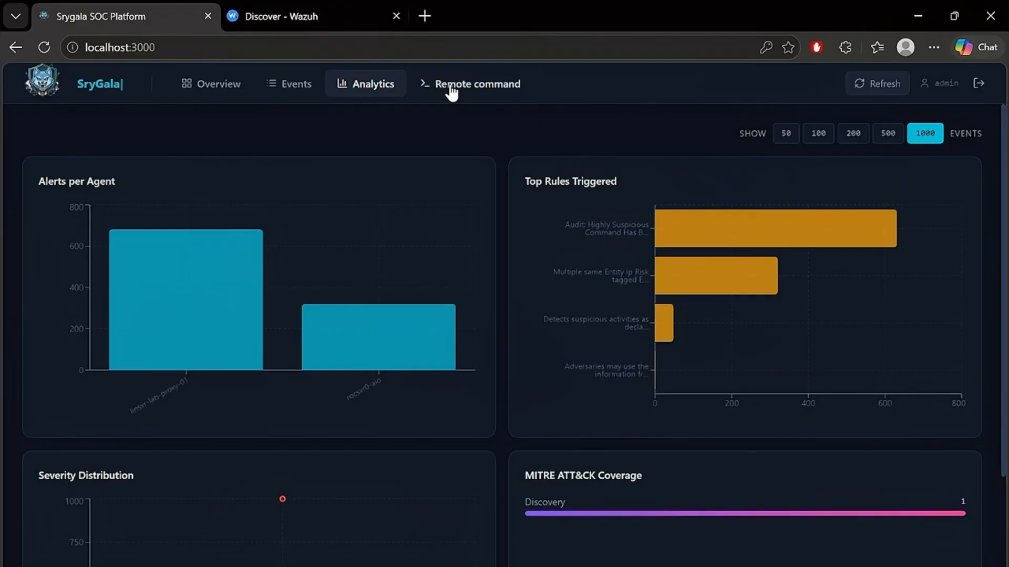
- Open the remote command page and review the result of the iptables DROP command for 176.120.22.17
left_click(452, 85)
scroll(508, 268, "down", 1)
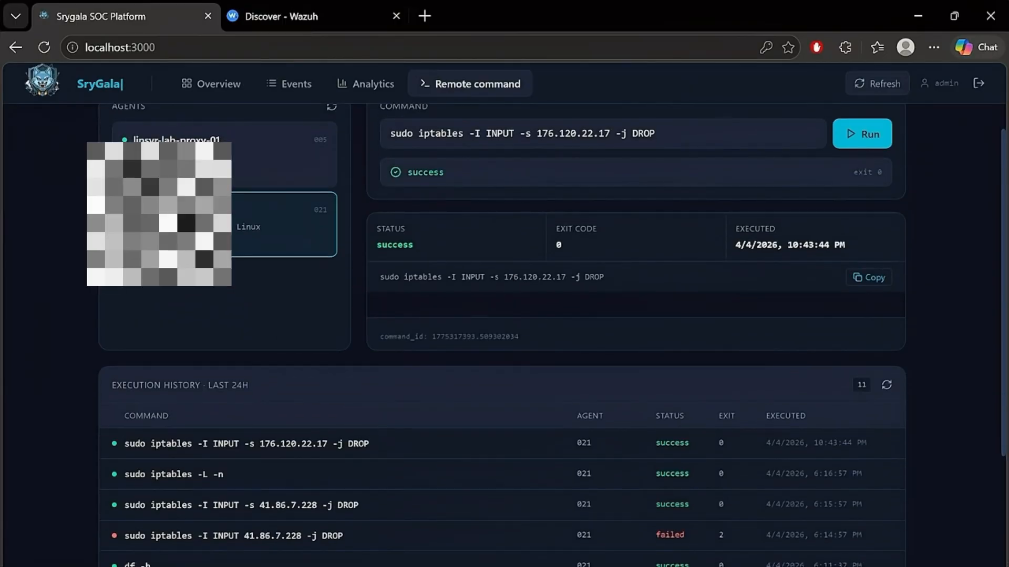
left_click_drag(606, 277, 373, 289)
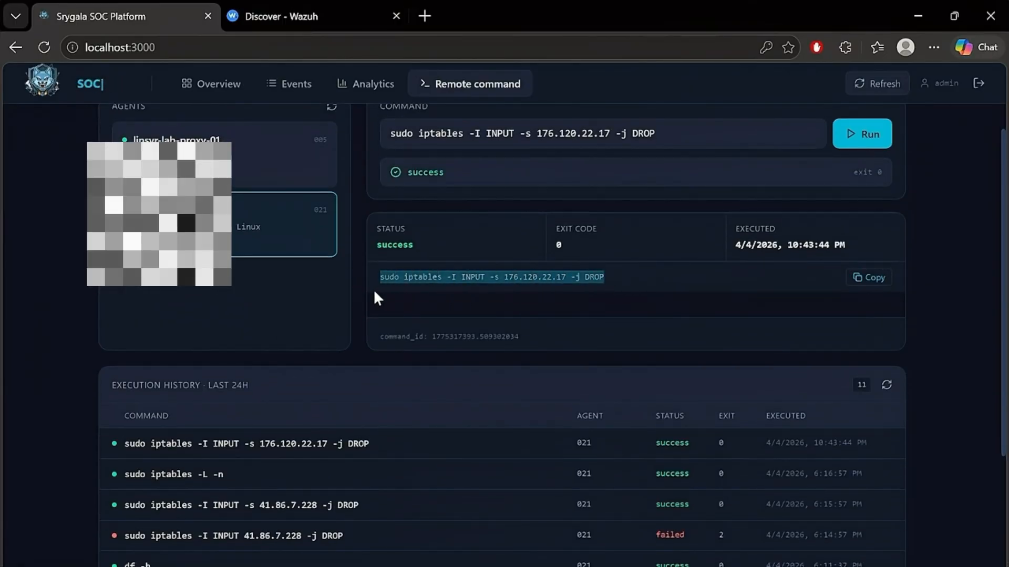
left_click(510, 306)
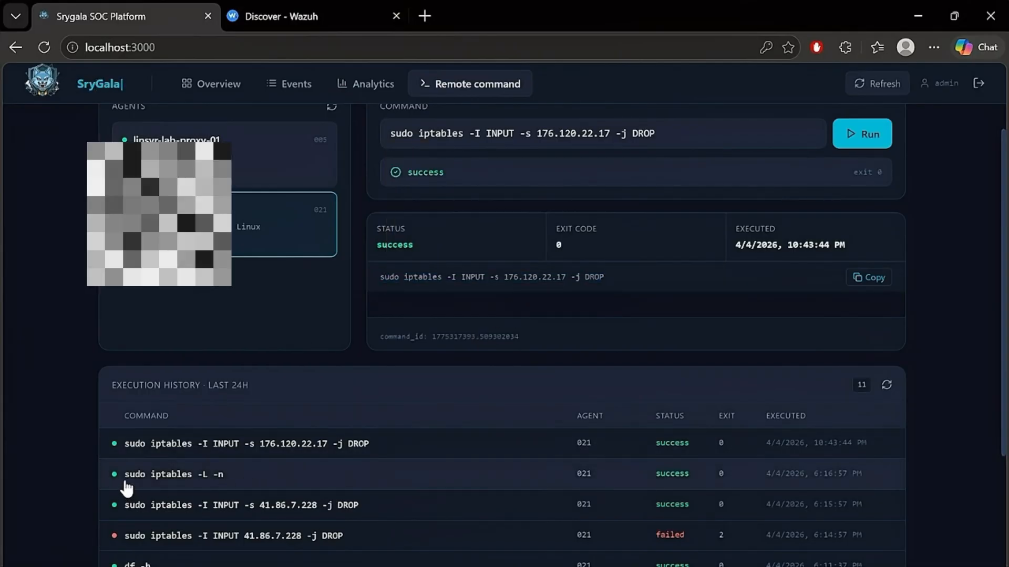
- Copy "sudo iptables -L -n" from its execution history entry and run it as the remote command on agent 021
left_click(202, 479)
left_click_drag(399, 175, 286, 174)
key("ctrl+c")
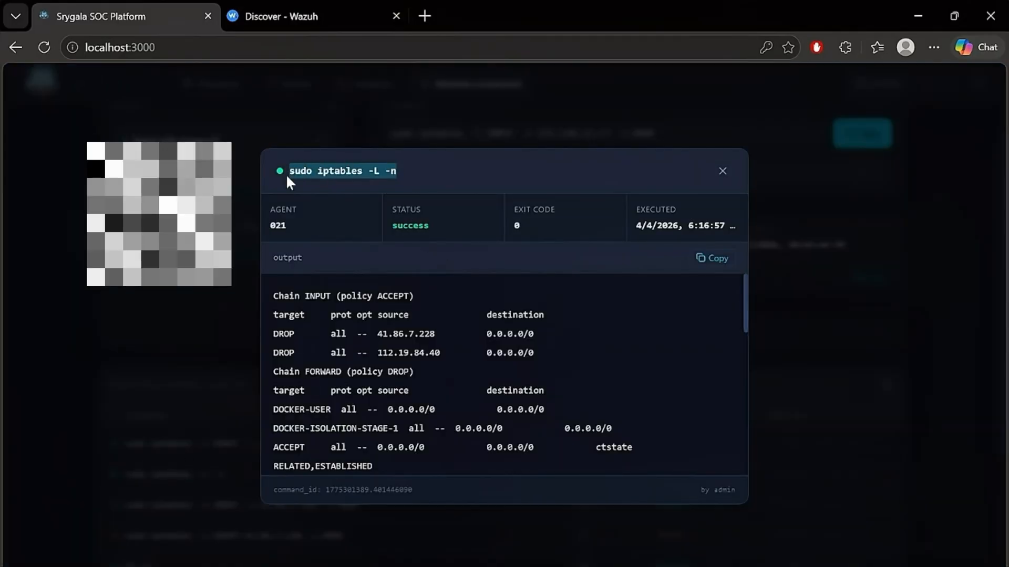
left_click(734, 172)
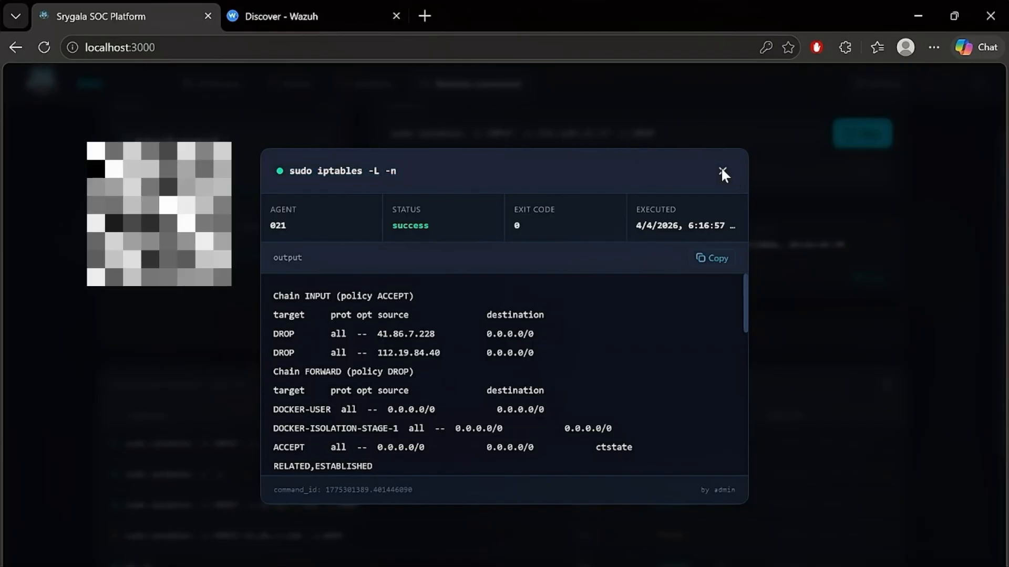
left_click(722, 171)
triple_click(723, 171)
key("ctrl+v")
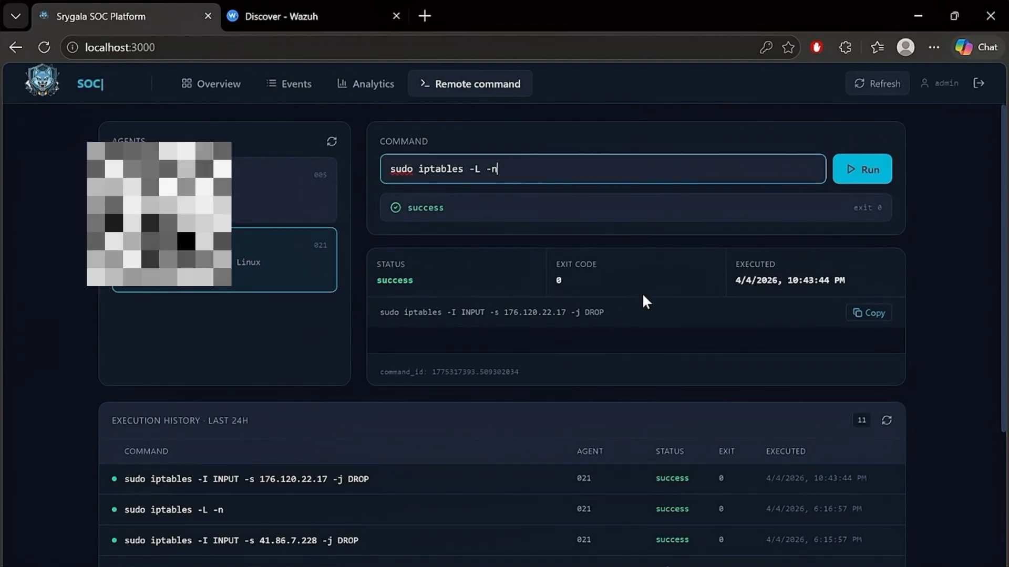
left_click(870, 169)
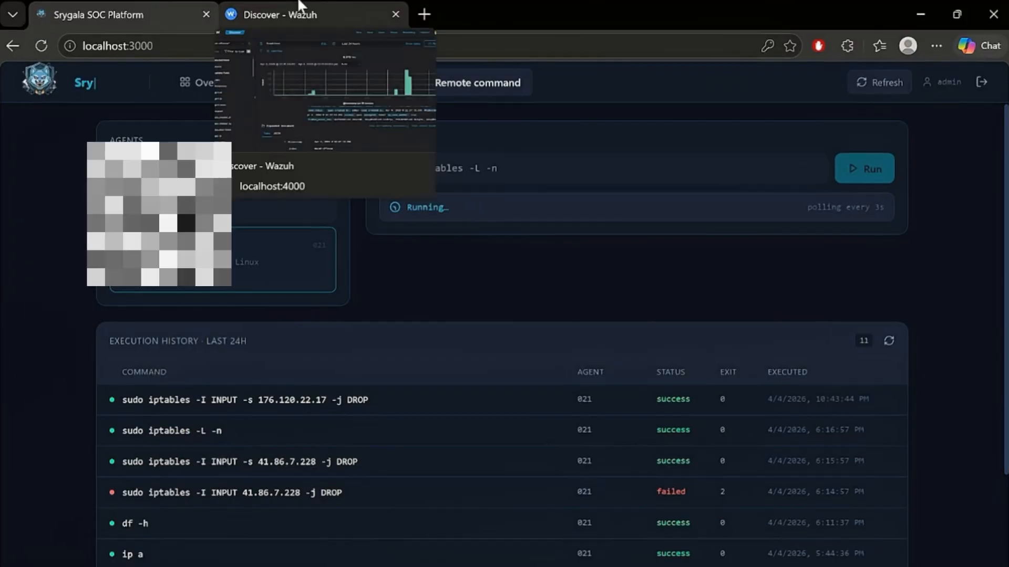
- Switch to Wazuh and open the Remote Command Dashboard from the dashboards list
left_click(301, 6)
left_click(23, 86)
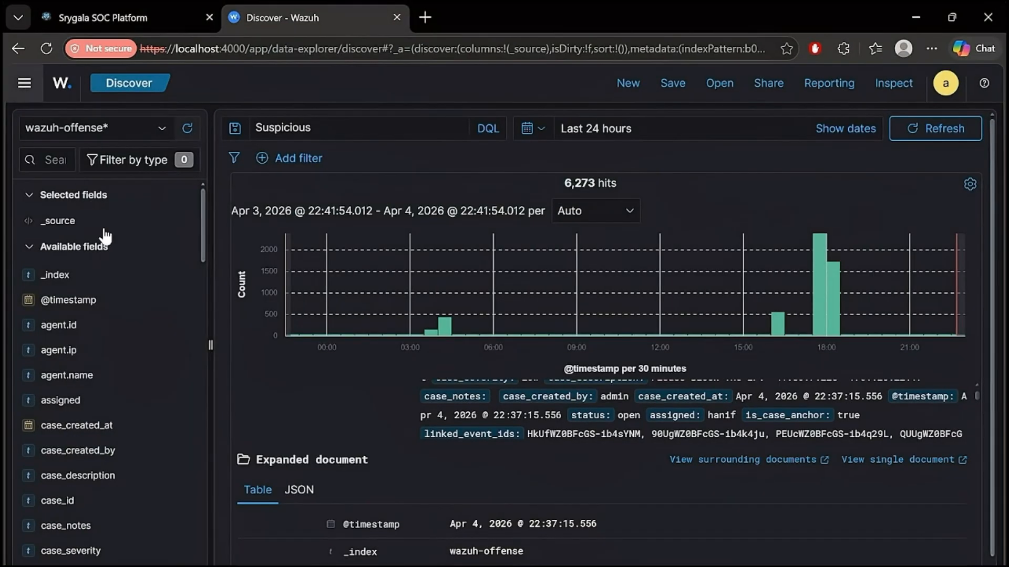
scroll(129, 305, "down", 1)
left_click(50, 247)
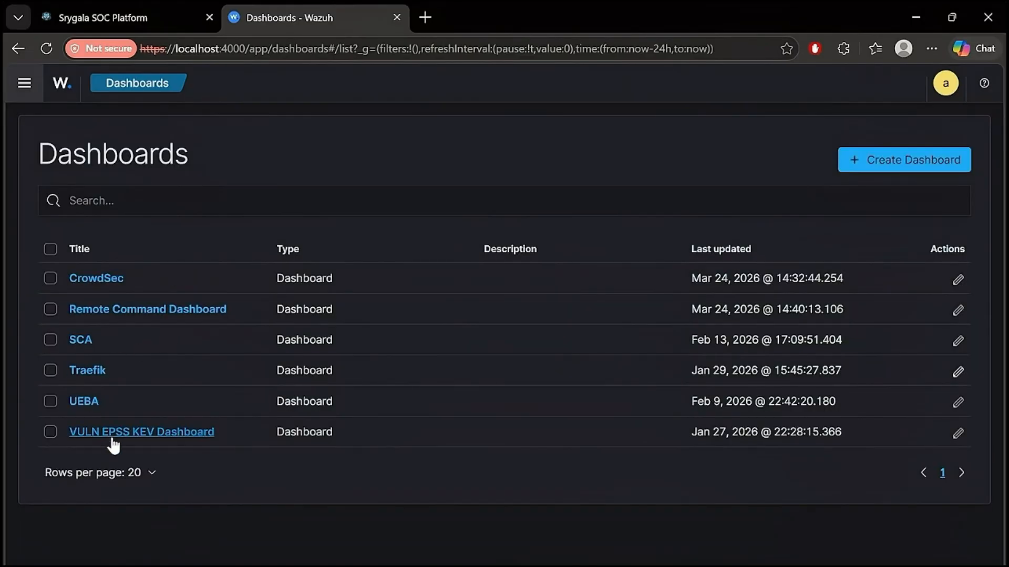
left_click(100, 313)
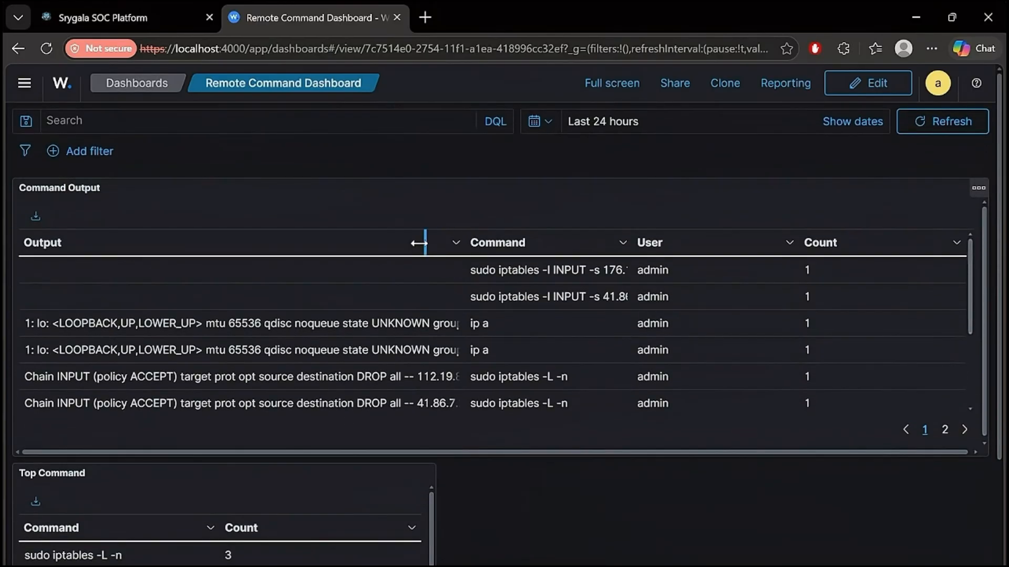
- Narrow the Output column and widen the Command column of the Command Output table to fit the full iptables DROP commands
left_click_drag(419, 243, 405, 243)
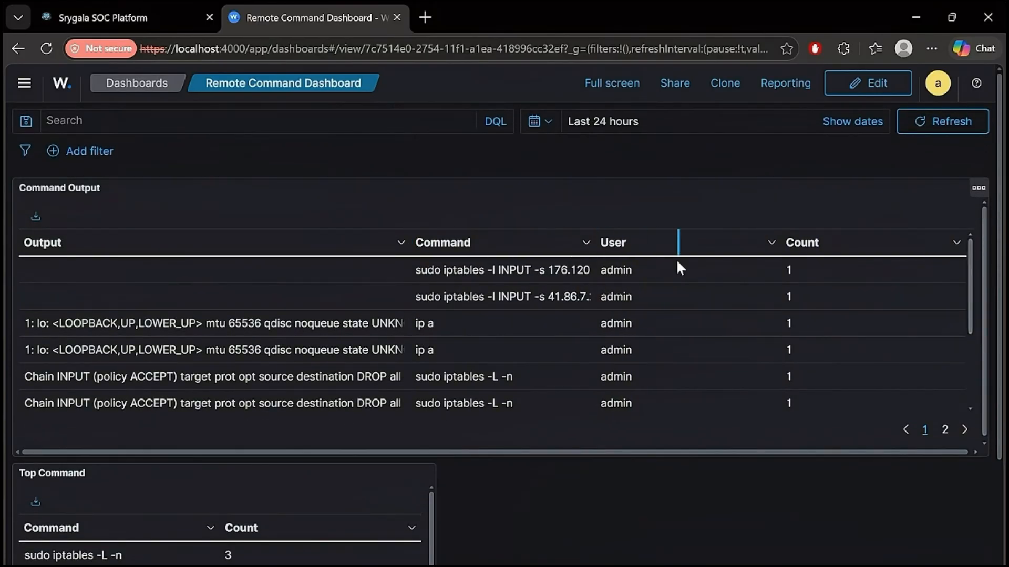
left_click_drag(677, 261, 689, 262)
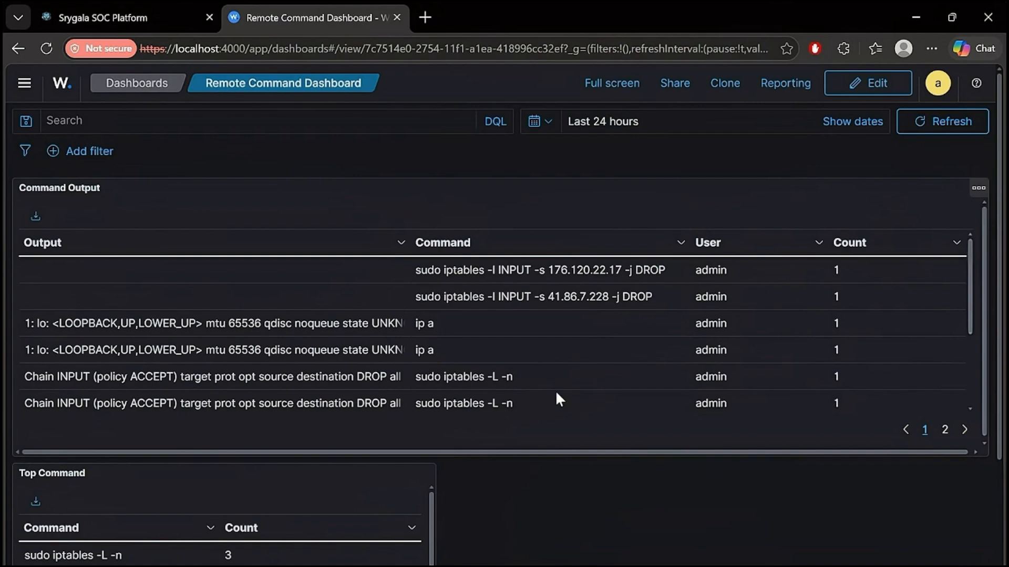
scroll(557, 394, "down", 2)
scroll(557, 393, "up", 2)
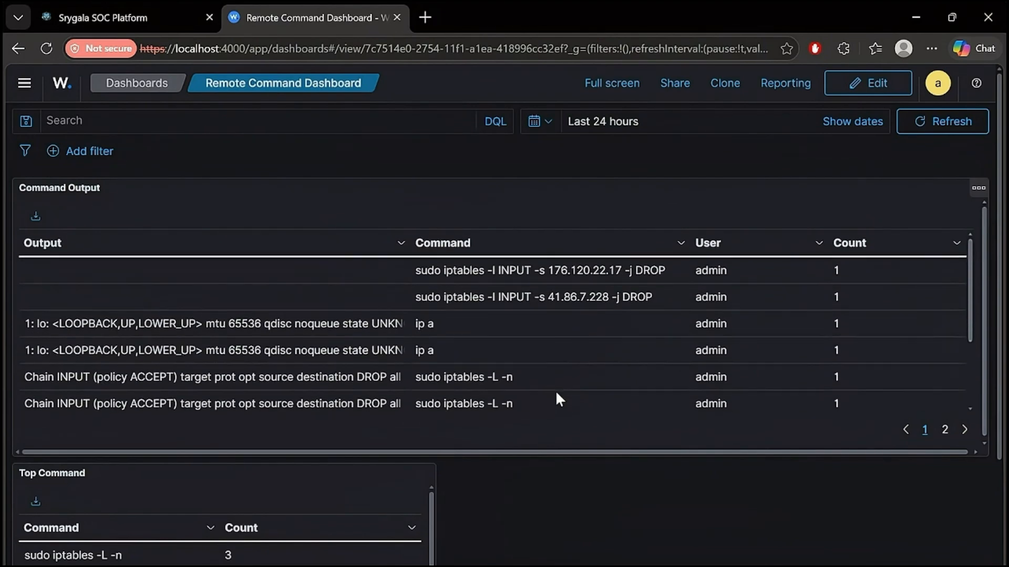
- Examine the Top Command table, checking the "sudo iptables -L -n" row and the iptables INPUT row
scroll(577, 517, "down", 2)
scroll(578, 518, "down", 1)
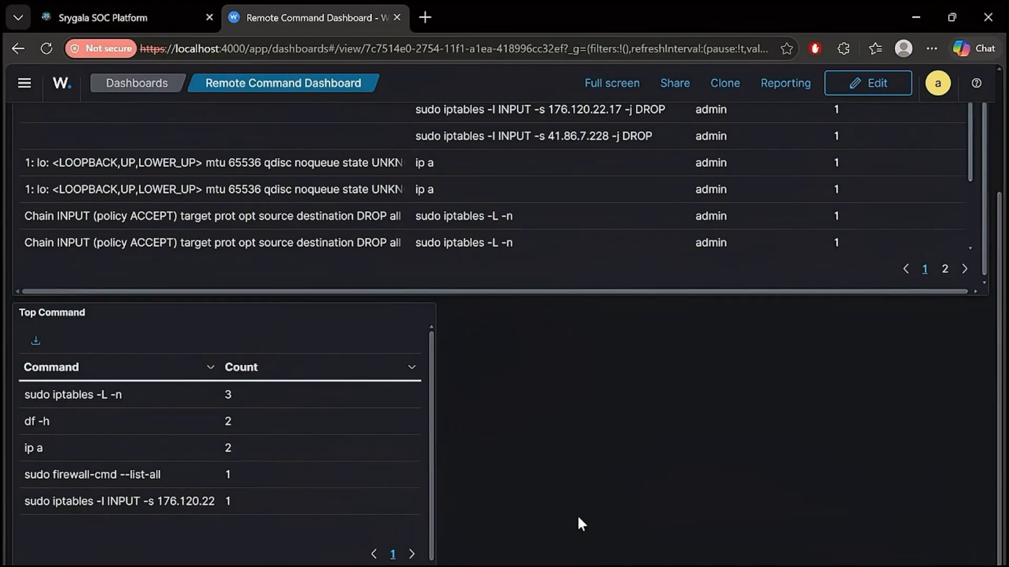
left_click_drag(122, 395, 20, 395)
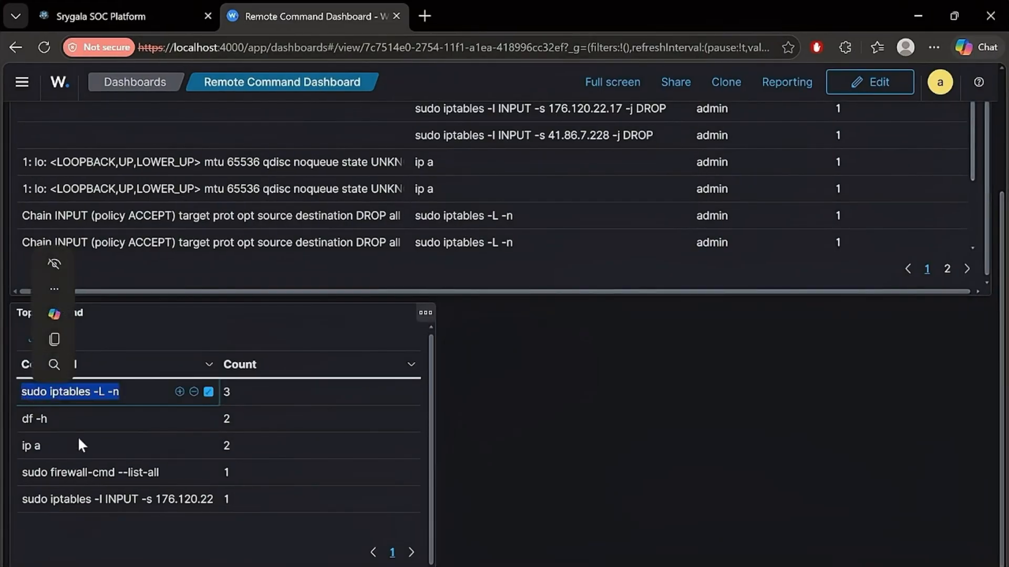
left_click(188, 528)
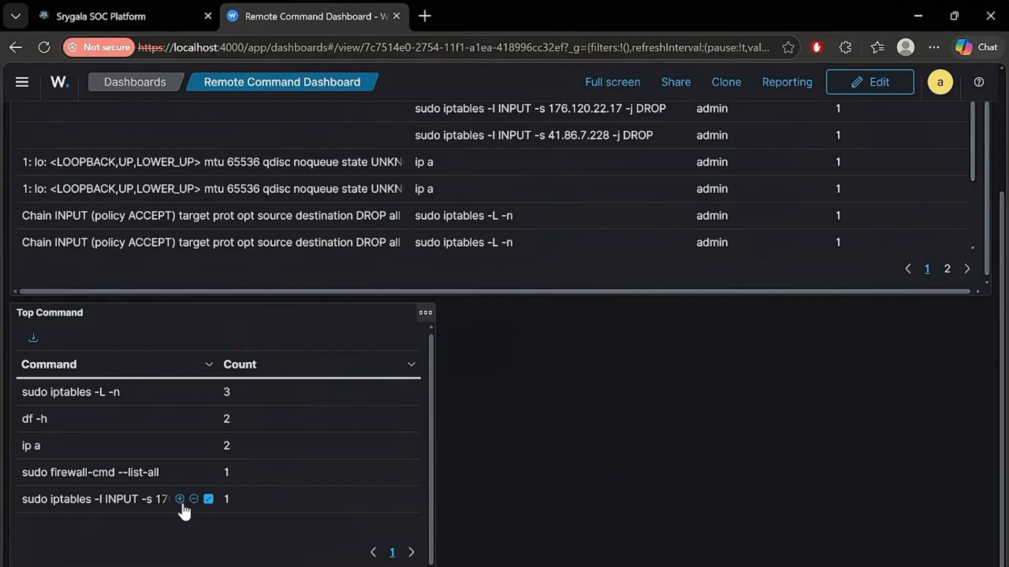
- Return to the SryGala SOC Platform and review the "sudo iptables -L -n" output and its newest execution history entry
left_click(116, 5)
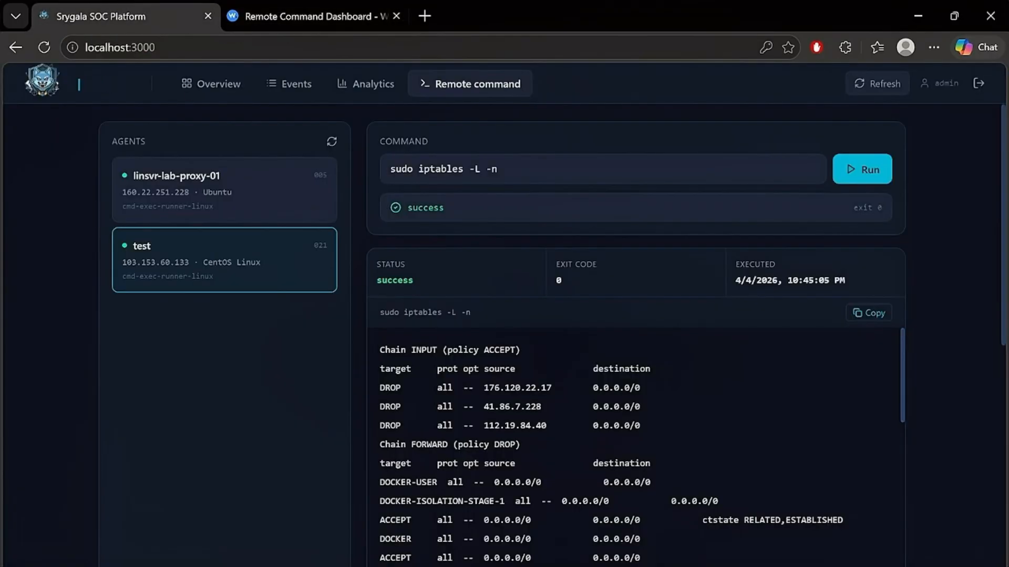
scroll(477, 386, "down", 2)
scroll(736, 326, "up", 2)
scroll(941, 254, "down", 6)
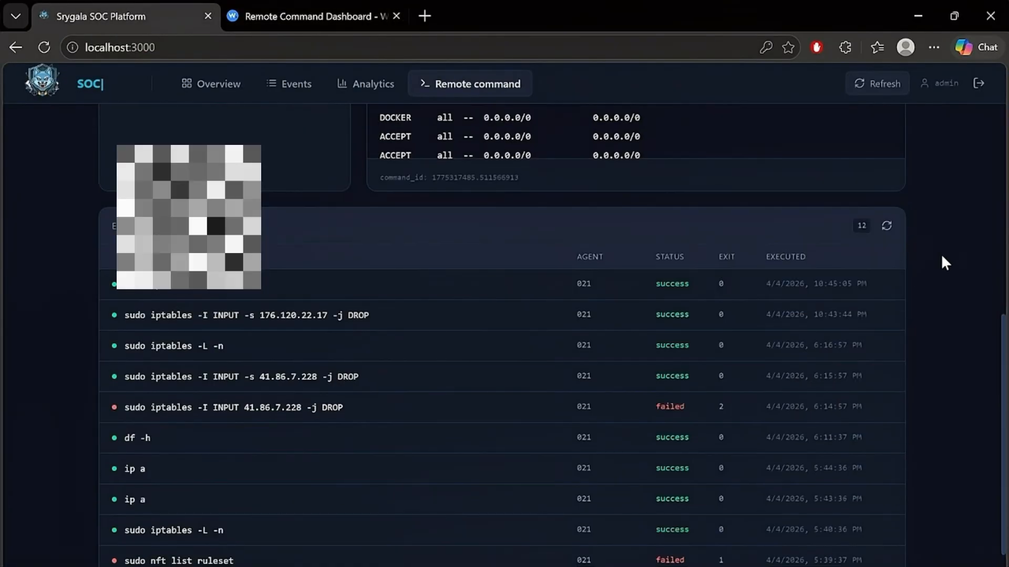
scroll(941, 254, "down", 1)
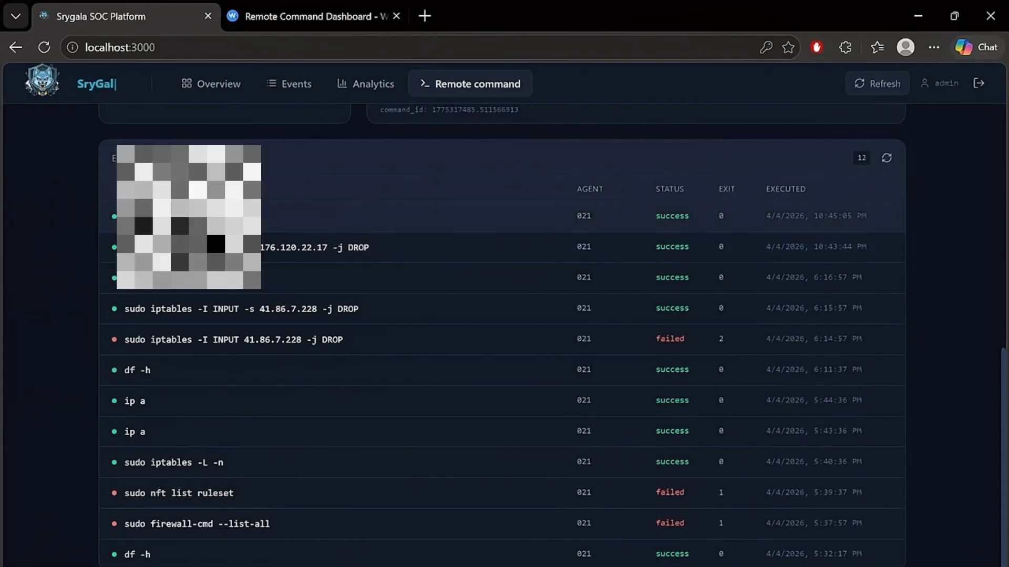
left_click(114, 224)
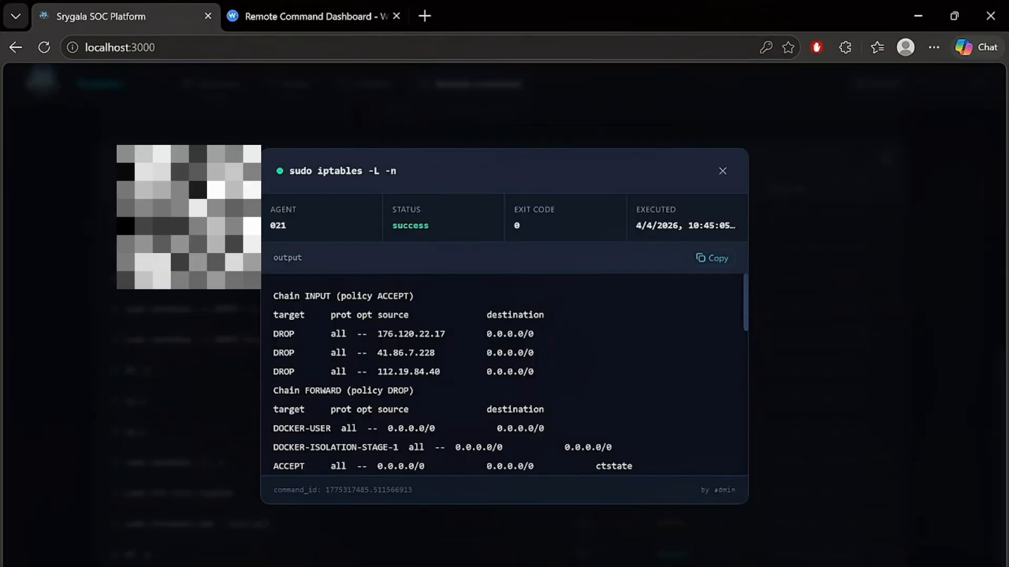
key("Escape")
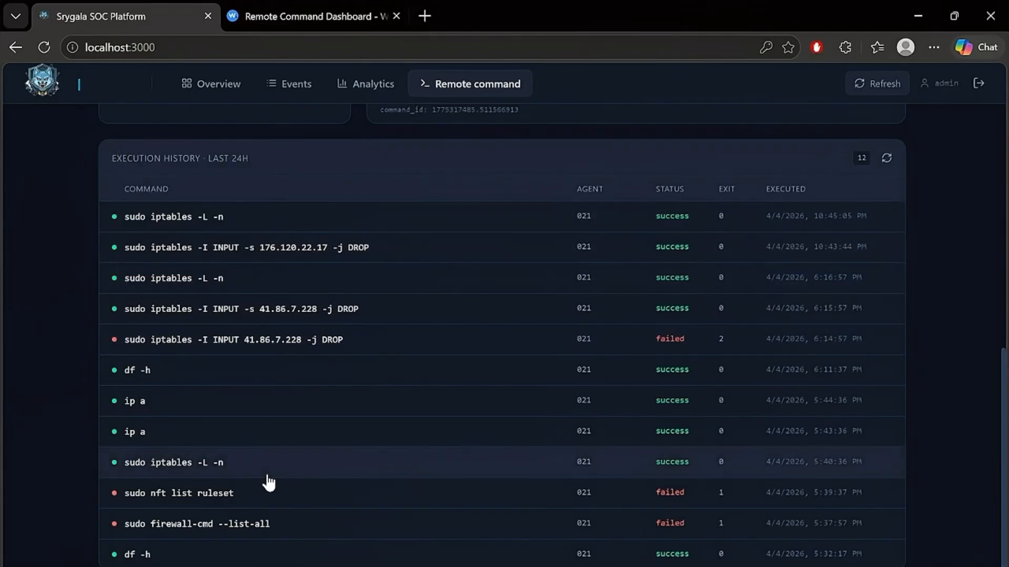
- Switch back to the Wazuh Remote Command Dashboard and check the "sudo iptables -L -n" count and the Command Output table
left_click(317, 17)
left_click(245, 395)
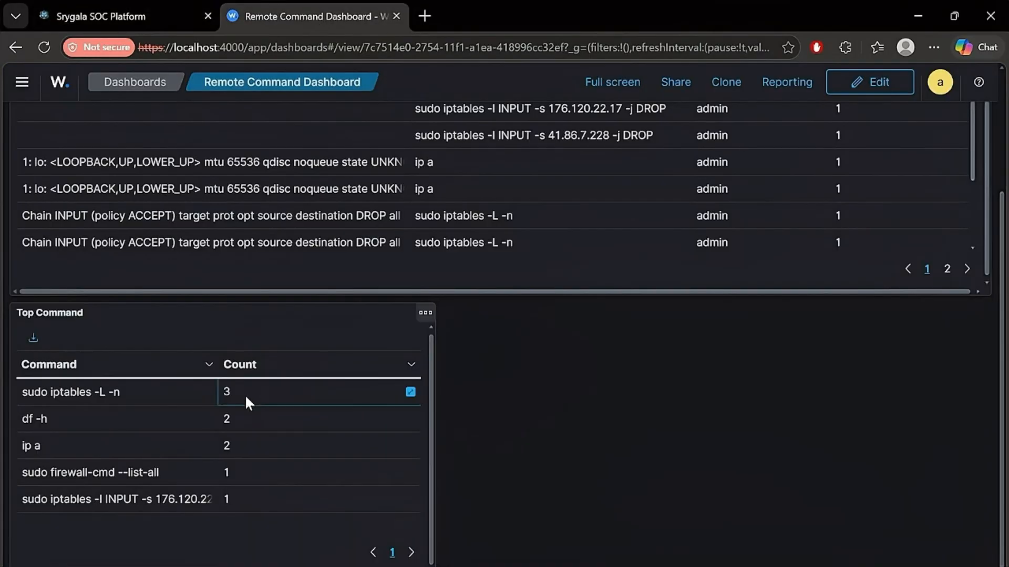
left_click_drag(245, 396, 18, 395)
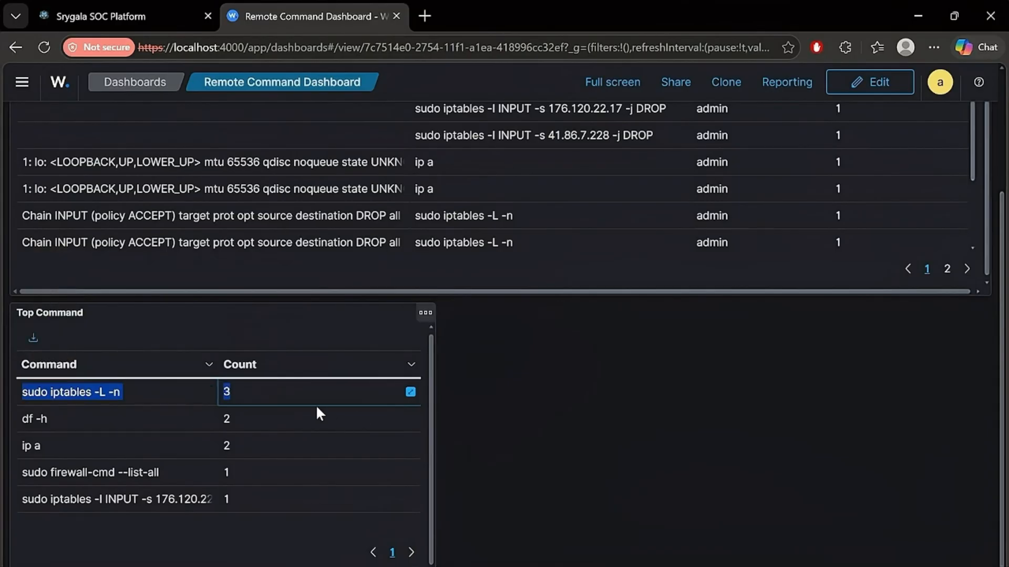
left_click(267, 392)
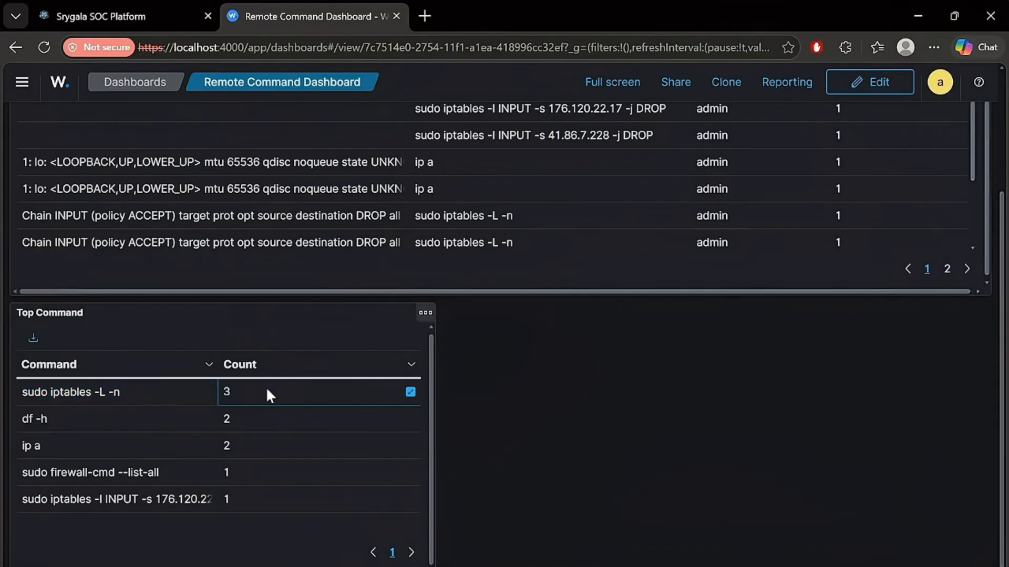
scroll(302, 257, "up", 3)
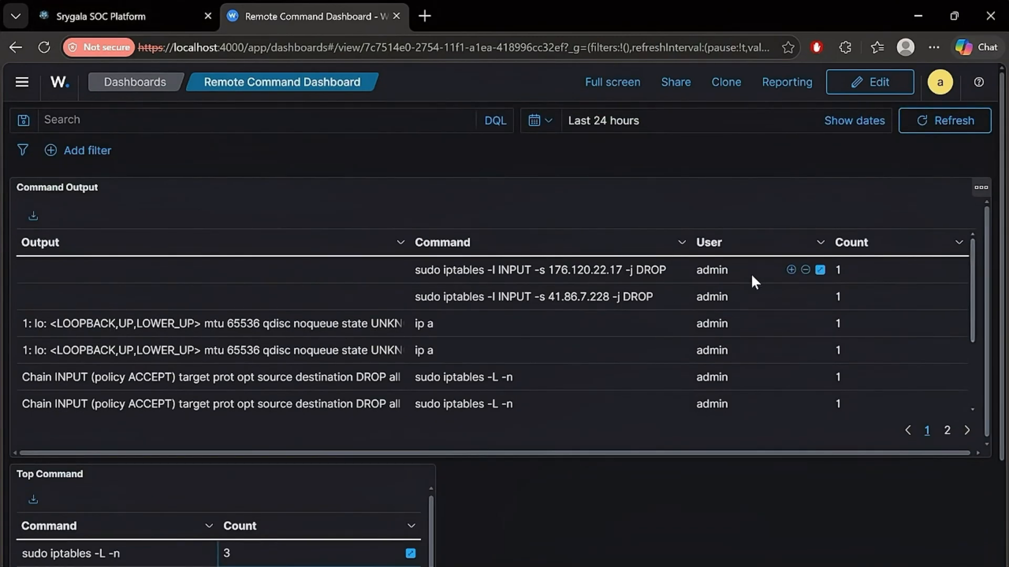
scroll(752, 279, "down", 2)
scroll(752, 279, "up", 2)
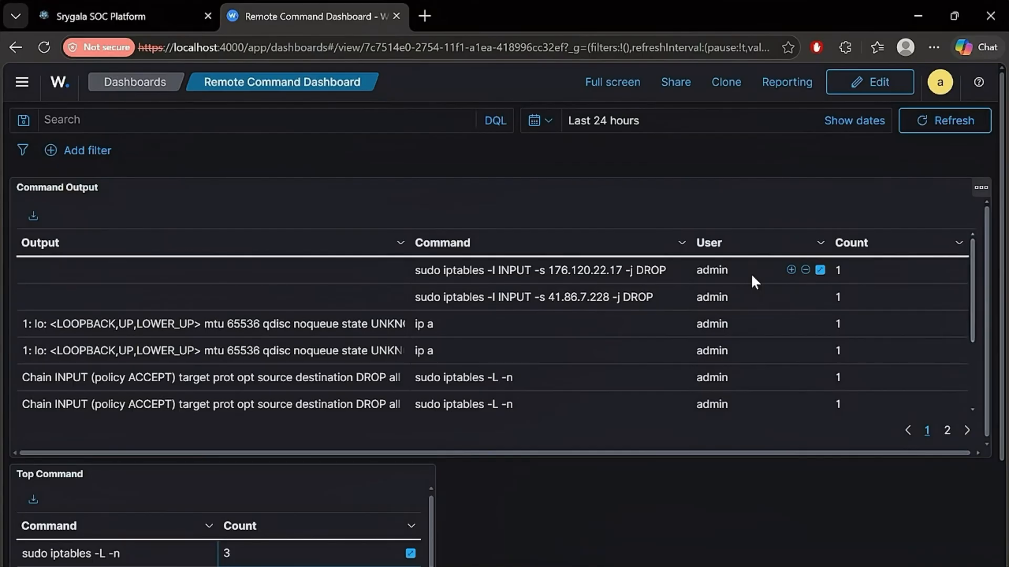
- Return to the SryGala SOC Platform and find the DROP rule for 176.120.22.17 in the iptables output
left_click(183, 5)
scroll(563, 336, "up", 7)
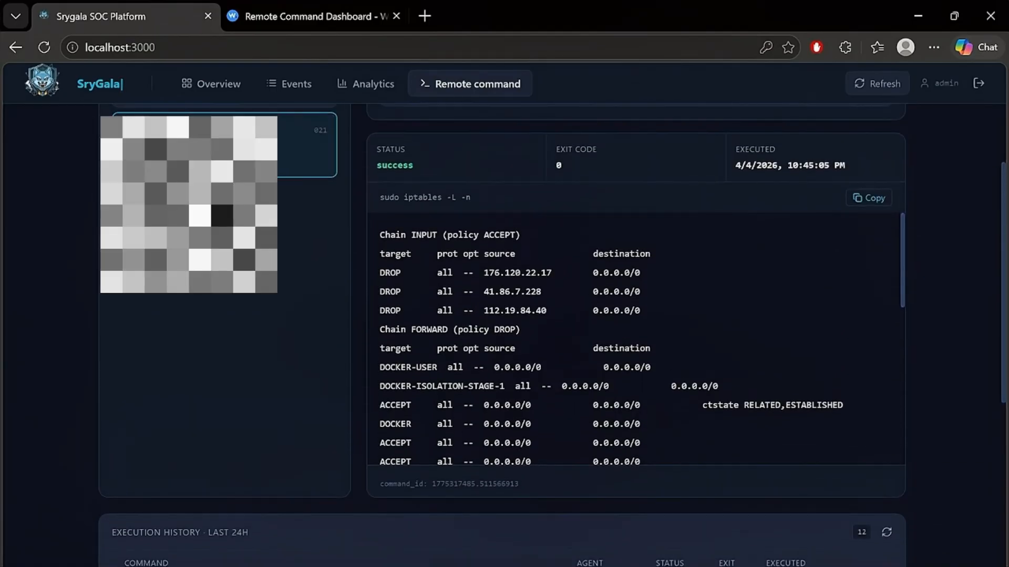
scroll(572, 266, "up", 2)
scroll(571, 266, "down", 7)
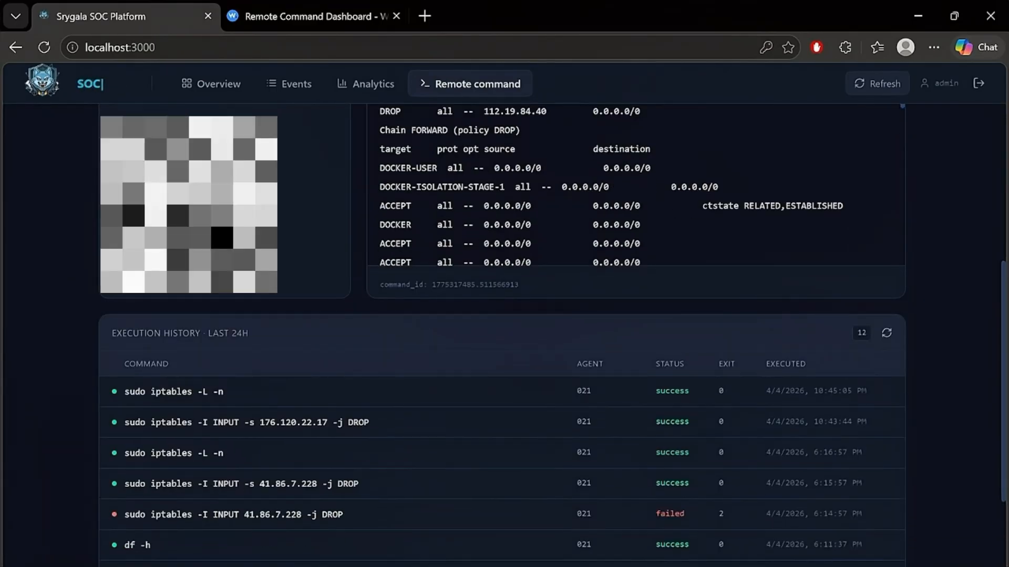
scroll(571, 266, "up", 3)
left_click_drag(556, 193, 480, 195)
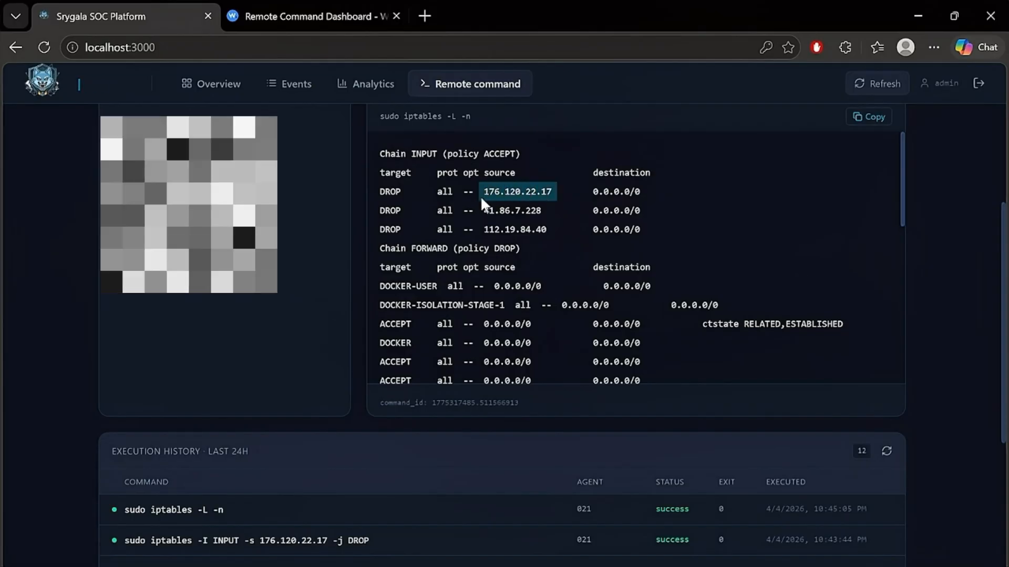
- Compare the IPs to block in the "Suspicious Event on the same endpoint" case description with the DROP rules in the remote command output
left_click(296, 91)
left_click_drag(348, 297, 293, 297)
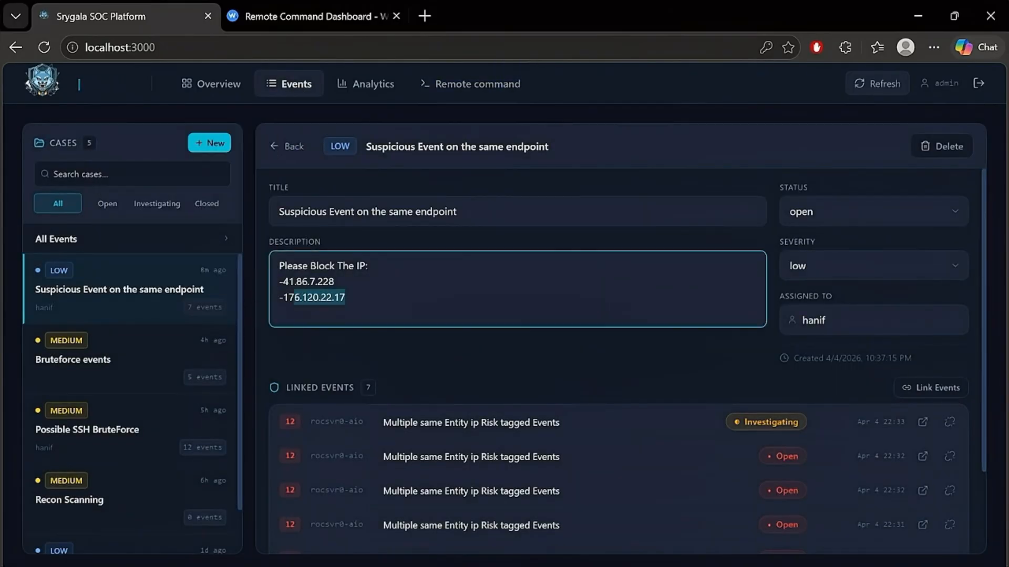
left_click(424, 83)
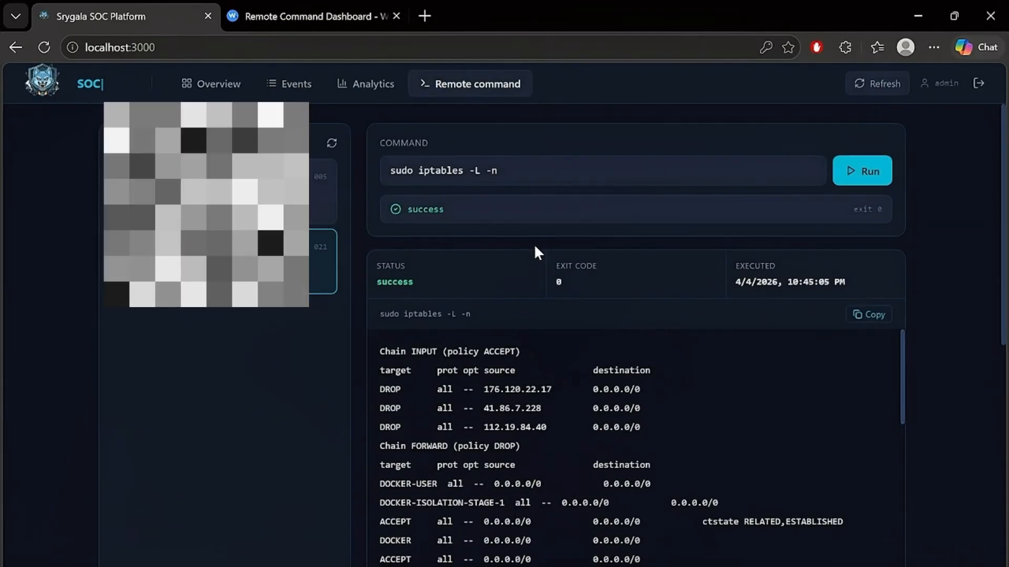
scroll(534, 244, "down", 4)
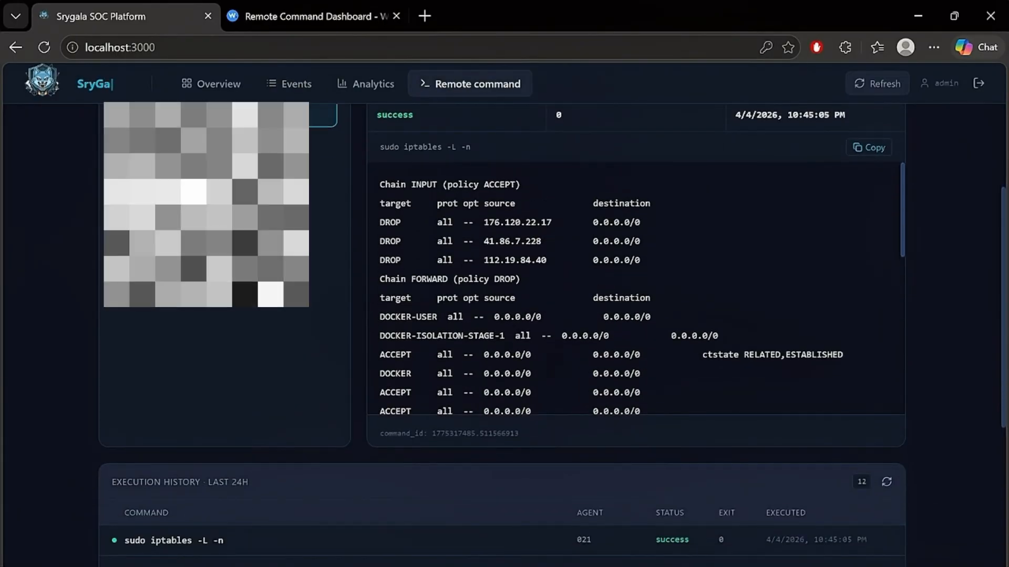